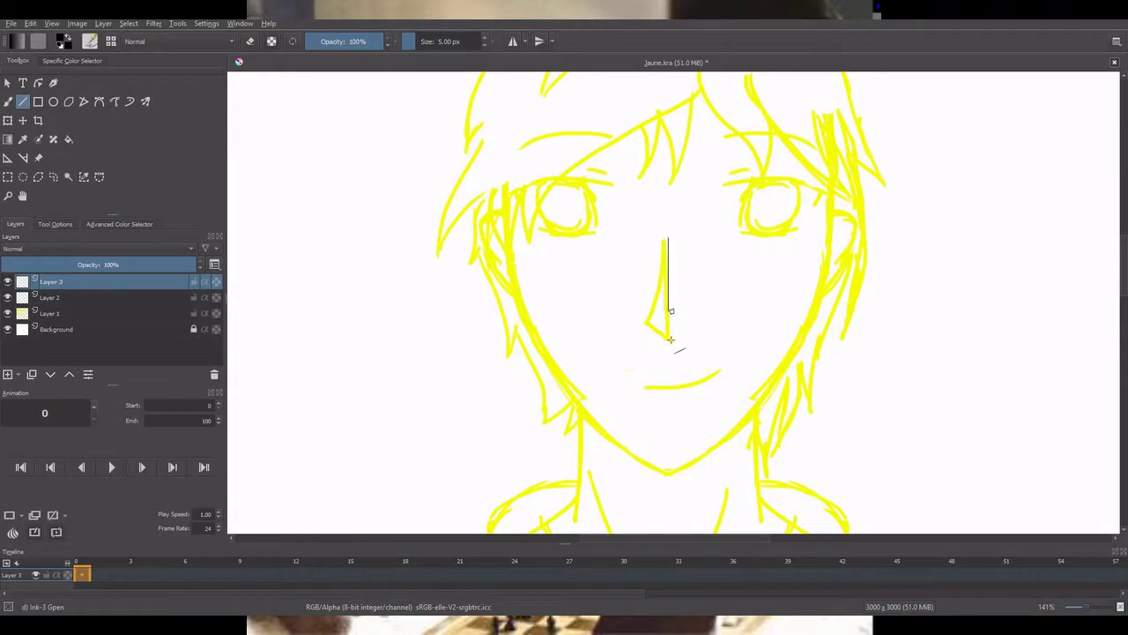
Step: Ink the nose outline and the smiling mouth in black over the yellow sketch
{"action": "left_click_drag", "start_coordinate": [670, 340], "coordinate": [669, 339]}
{"action": "key", "text": "b"}
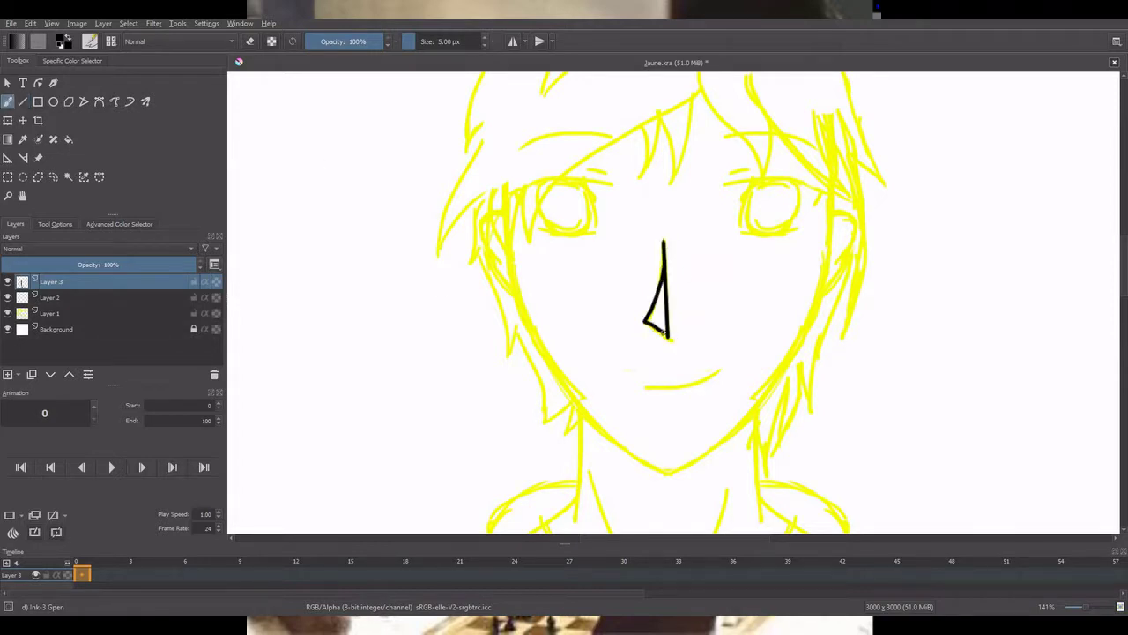
Step: Turn on horizontal mirroring and ink both eyes with their upper lash lines, lower lids and iris sides
{"action": "left_click", "coordinate": [512, 41]}
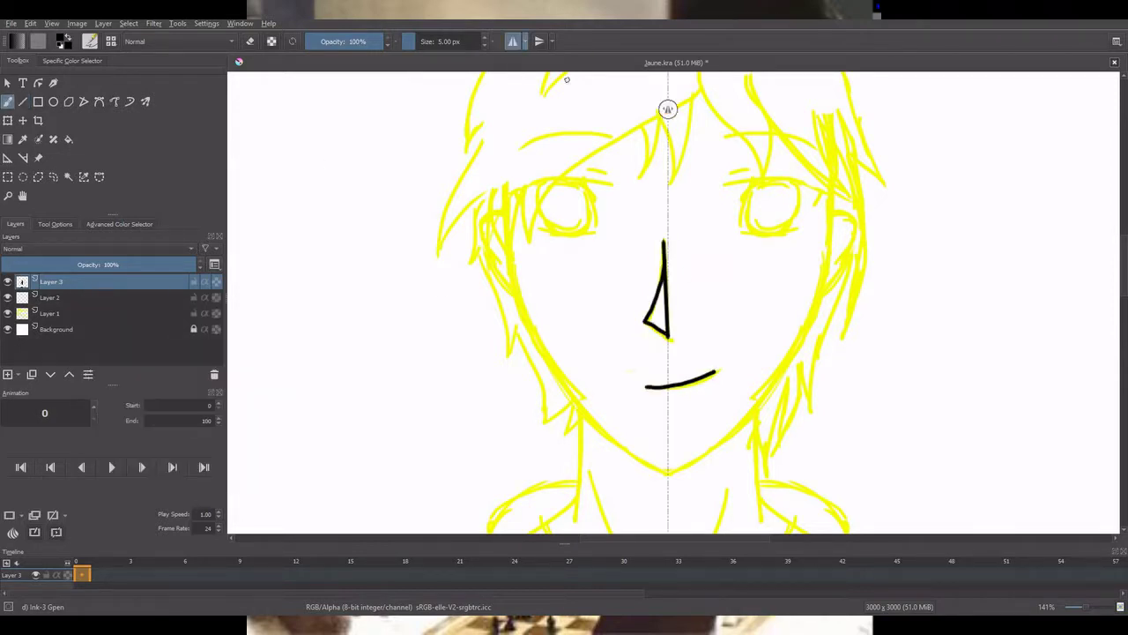
{"action": "left_click_drag", "start_coordinate": [741, 180], "coordinate": [824, 197]}
{"action": "scroll", "coordinate": [819, 191], "scroll_direction": "up", "scroll_amount": 3}
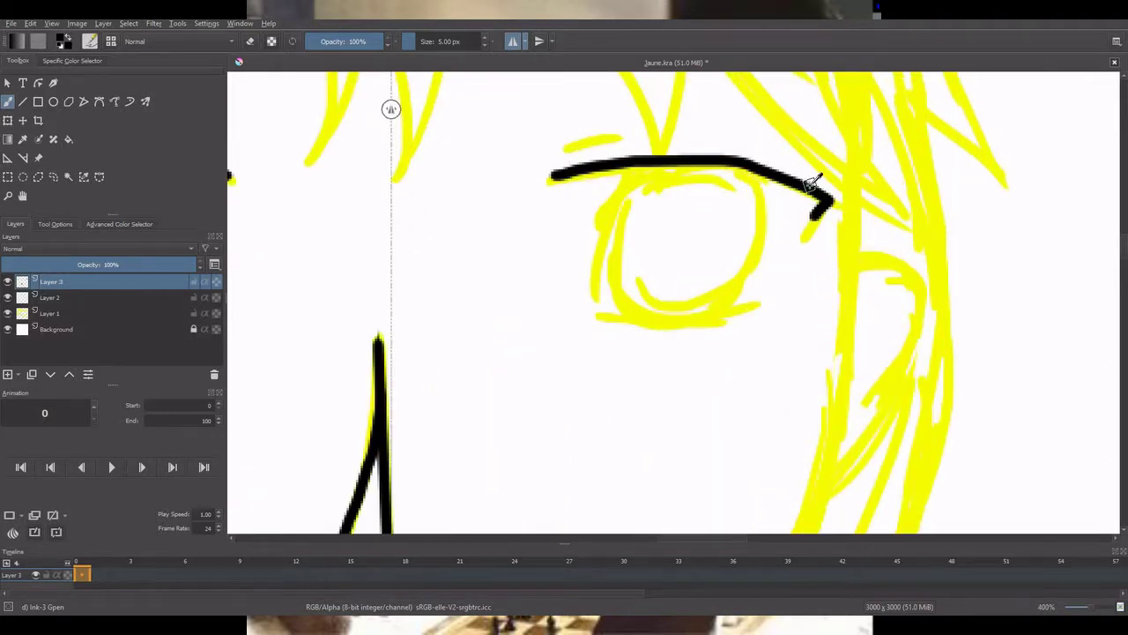
{"action": "key", "text": "ctrl+z"}
{"action": "mouse_move", "coordinate": [596, 170]}
{"action": "left_mouse_down"}
{"action": "mouse_move", "coordinate": [813, 212]}
{"action": "mouse_move", "coordinate": [798, 236]}
{"action": "left_mouse_up"}
{"action": "left_click_drag", "start_coordinate": [596, 315], "coordinate": [754, 302]}
{"action": "left_click_drag", "start_coordinate": [605, 173], "coordinate": [653, 309]}
{"action": "left_click_drag", "start_coordinate": [758, 194], "coordinate": [727, 297]}
Step: Ink the short eyelid creases and the arched eyebrows above both eyes
{"action": "left_click_drag", "start_coordinate": [573, 150], "coordinate": [617, 140]}
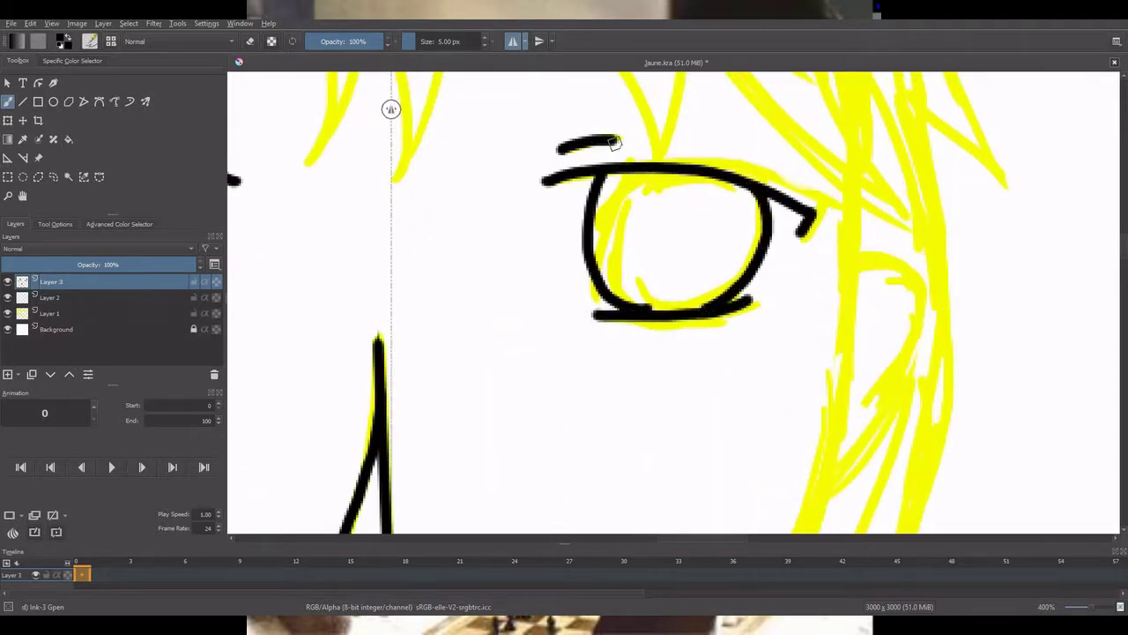
{"action": "scroll", "coordinate": [612, 141], "scroll_direction": "up", "scroll_amount": 1}
{"action": "mouse_move", "coordinate": [562, 104]}
{"action": "left_mouse_down"}
{"action": "mouse_move", "coordinate": [660, 85]}
{"action": "mouse_move", "coordinate": [857, 113]}
{"action": "left_mouse_up"}
{"action": "scroll", "coordinate": [858, 113], "scroll_direction": "down", "scroll_amount": 7}
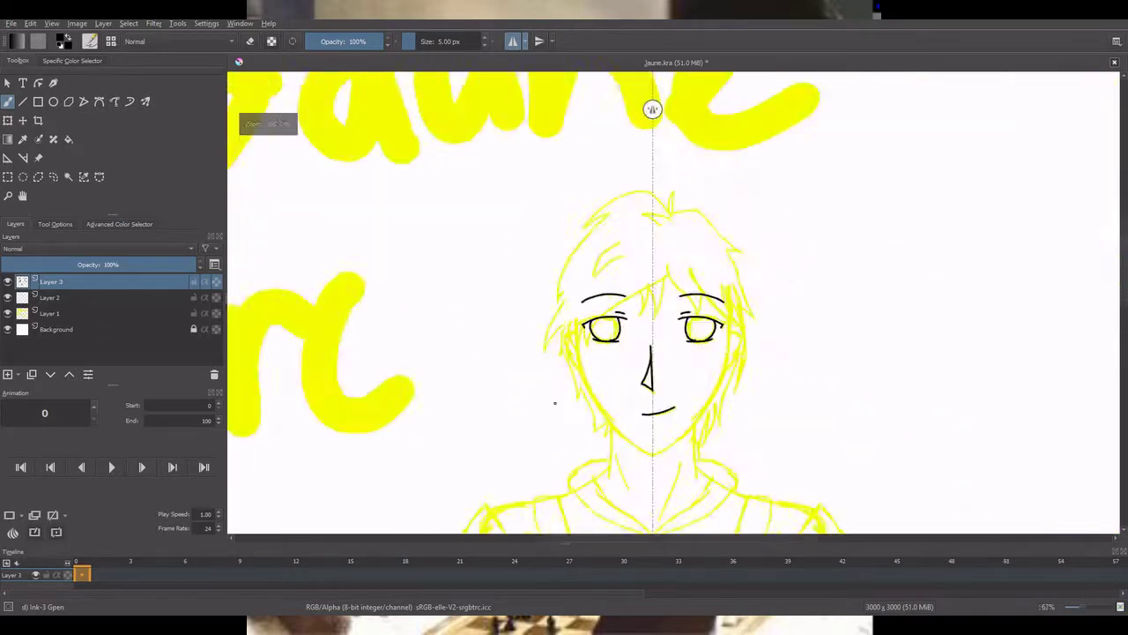
Step: Ink the mirrored jawline down to the chin and the outlines of both ears
{"action": "scroll", "coordinate": [665, 453], "scroll_direction": "up", "scroll_amount": 4}
{"action": "mouse_move", "coordinate": [431, 164]}
{"action": "left_mouse_down"}
{"action": "mouse_move", "coordinate": [501, 293]}
{"action": "mouse_move", "coordinate": [588, 388]}
{"action": "mouse_move", "coordinate": [652, 426]}
{"action": "left_mouse_up"}
{"action": "key", "text": "ctrl+z"}
{"action": "scroll", "coordinate": [542, 348], "scroll_direction": "down", "scroll_amount": 4}
{"action": "scroll", "coordinate": [498, 286], "scroll_direction": "up", "scroll_amount": 5}
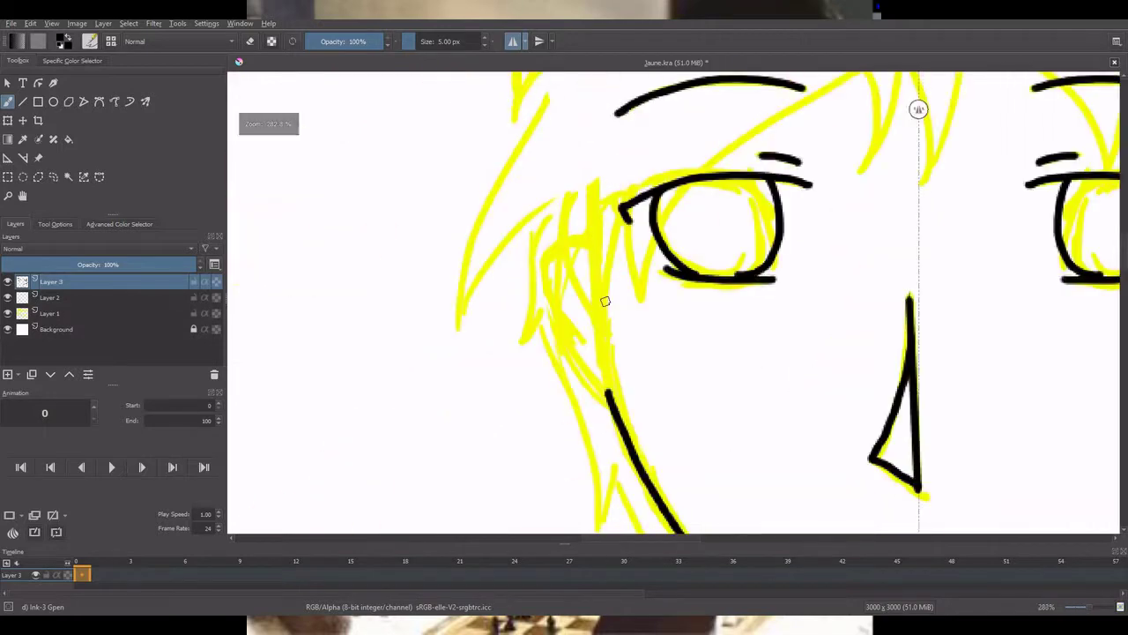
{"action": "mouse_move", "coordinate": [582, 243]}
{"action": "left_mouse_down"}
{"action": "mouse_move", "coordinate": [556, 323]}
{"action": "mouse_move", "coordinate": [619, 403]}
{"action": "left_mouse_up"}
Step: Ink the V-shaped notch at the centre of the breastplate's neckline so both halves meet on the mirror axis
{"action": "scroll", "coordinate": [773, 296], "scroll_direction": "down", "scroll_amount": 7}
{"action": "scroll", "coordinate": [809, 353], "scroll_direction": "up", "scroll_amount": 4}
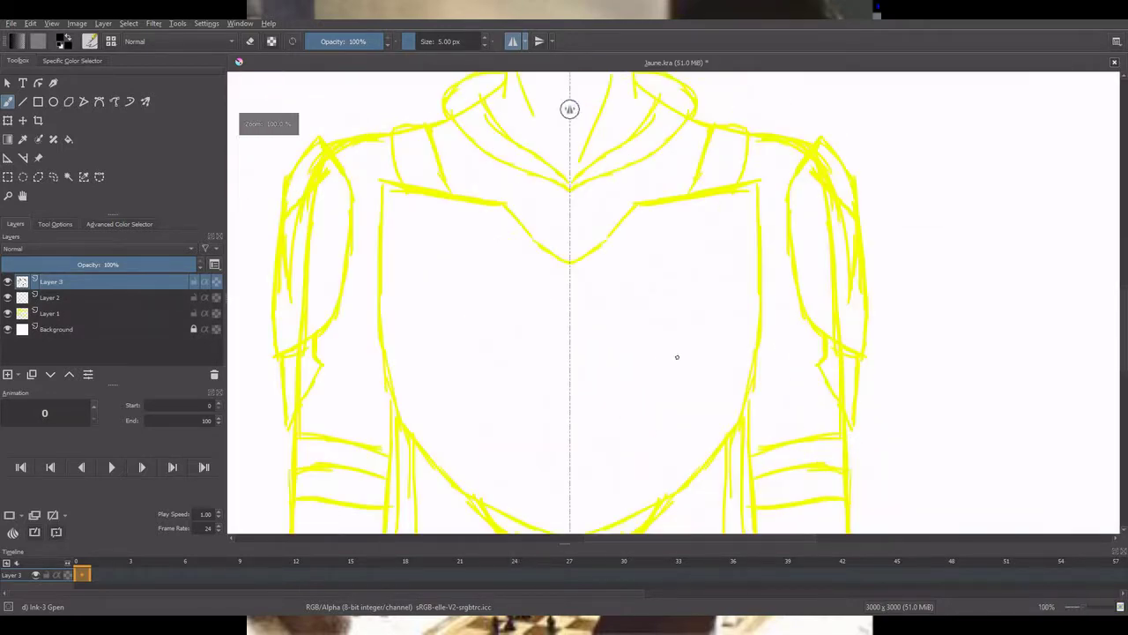
{"action": "mouse_move", "coordinate": [598, 245]}
{"action": "left_mouse_down"}
{"action": "mouse_move", "coordinate": [664, 320]}
{"action": "mouse_move", "coordinate": [732, 363]}
{"action": "left_mouse_up"}
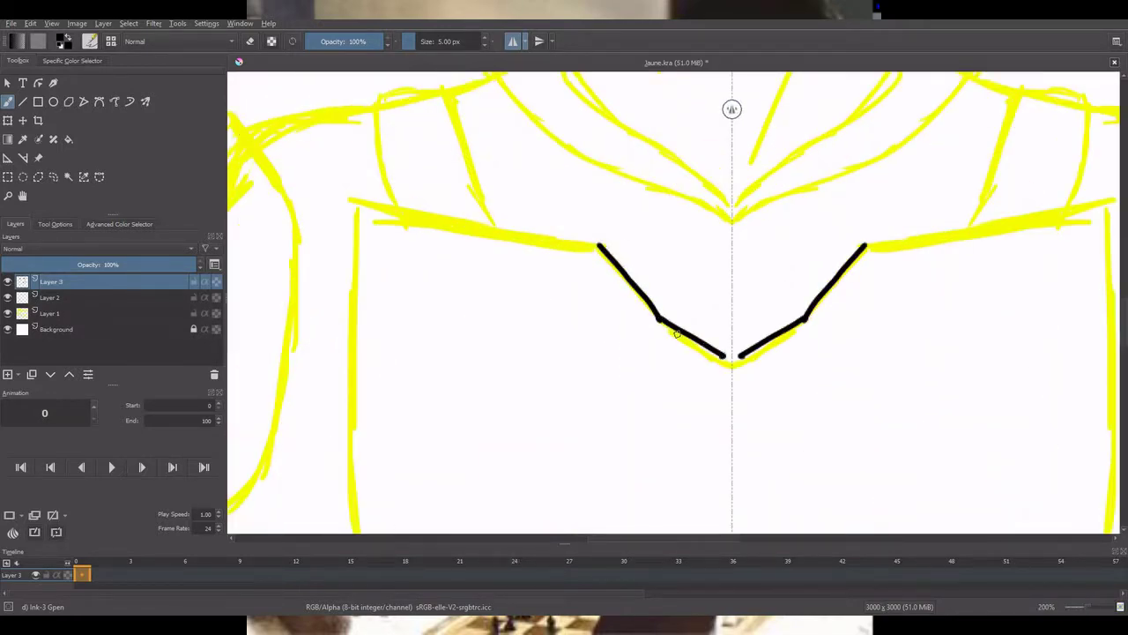
{"action": "key", "text": "ctrl+z"}
{"action": "left_click_drag", "start_coordinate": [660, 316], "coordinate": [731, 364]}
{"action": "left_click_drag", "start_coordinate": [602, 247], "coordinate": [659, 314]}
{"action": "key", "text": "ctrl+z"}
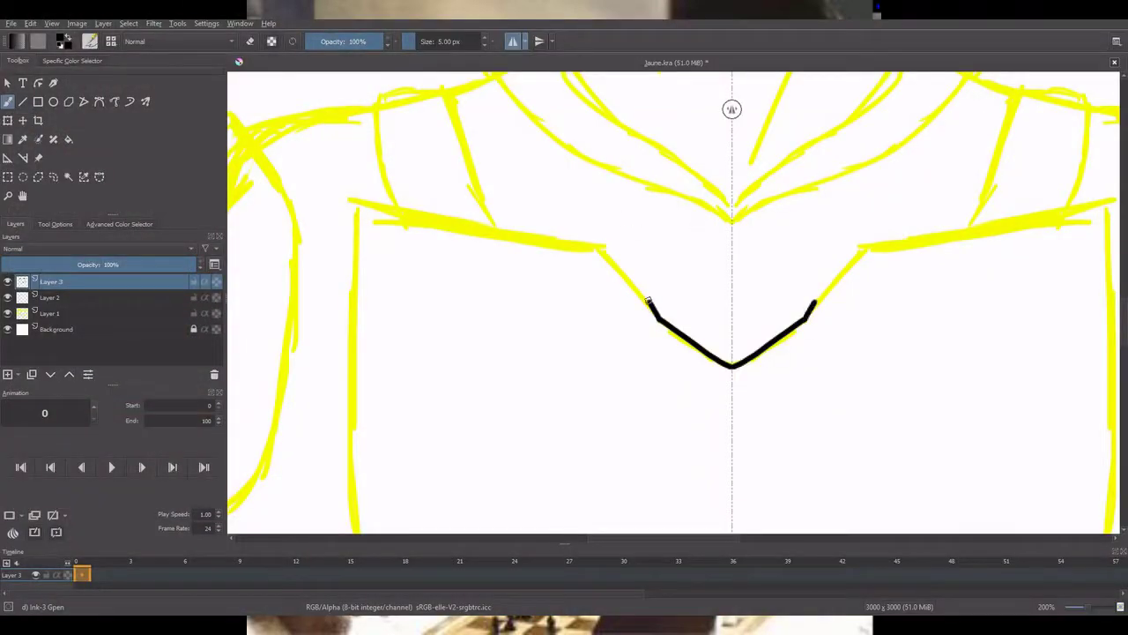
{"action": "left_click_drag", "start_coordinate": [648, 302], "coordinate": [605, 246]}
Step: Ink the breastplate's slanted upper edges and the two shoulder straps above them
{"action": "left_click_drag", "start_coordinate": [352, 199], "coordinate": [611, 242]}
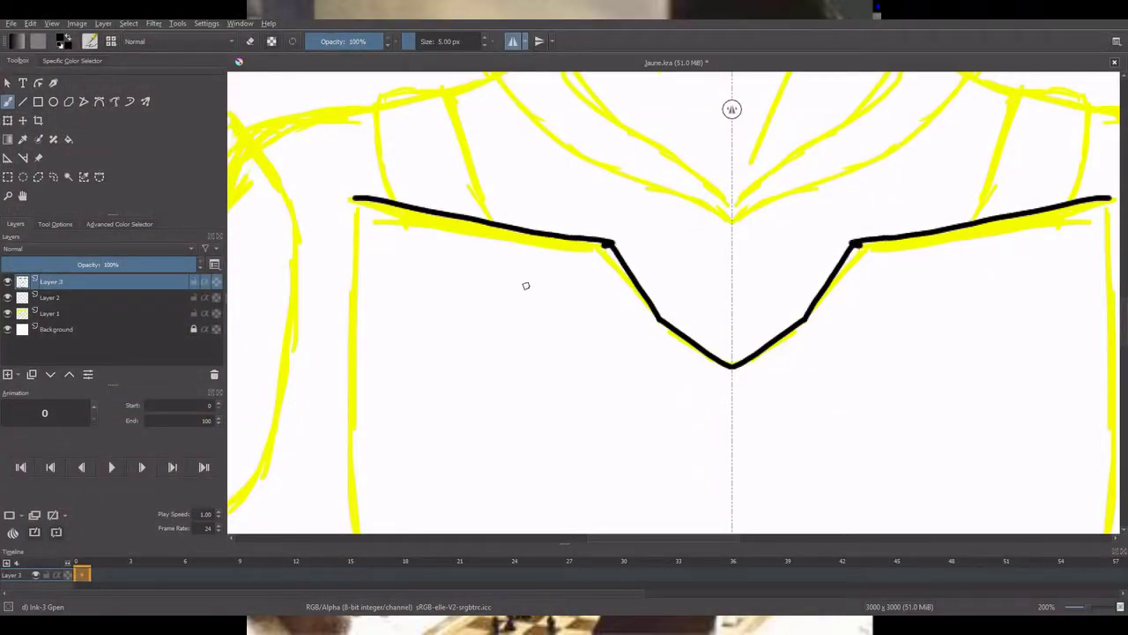
{"action": "mouse_move", "coordinate": [377, 99]}
{"action": "left_mouse_down"}
{"action": "mouse_move", "coordinate": [459, 134]}
{"action": "mouse_move", "coordinate": [485, 218]}
{"action": "left_mouse_up"}
{"action": "mouse_move", "coordinate": [376, 95]}
{"action": "left_mouse_down"}
{"action": "mouse_move", "coordinate": [460, 134]}
{"action": "mouse_move", "coordinate": [484, 217]}
{"action": "mouse_move", "coordinate": [378, 130]}
{"action": "mouse_move", "coordinate": [394, 202]}
{"action": "left_mouse_up"}
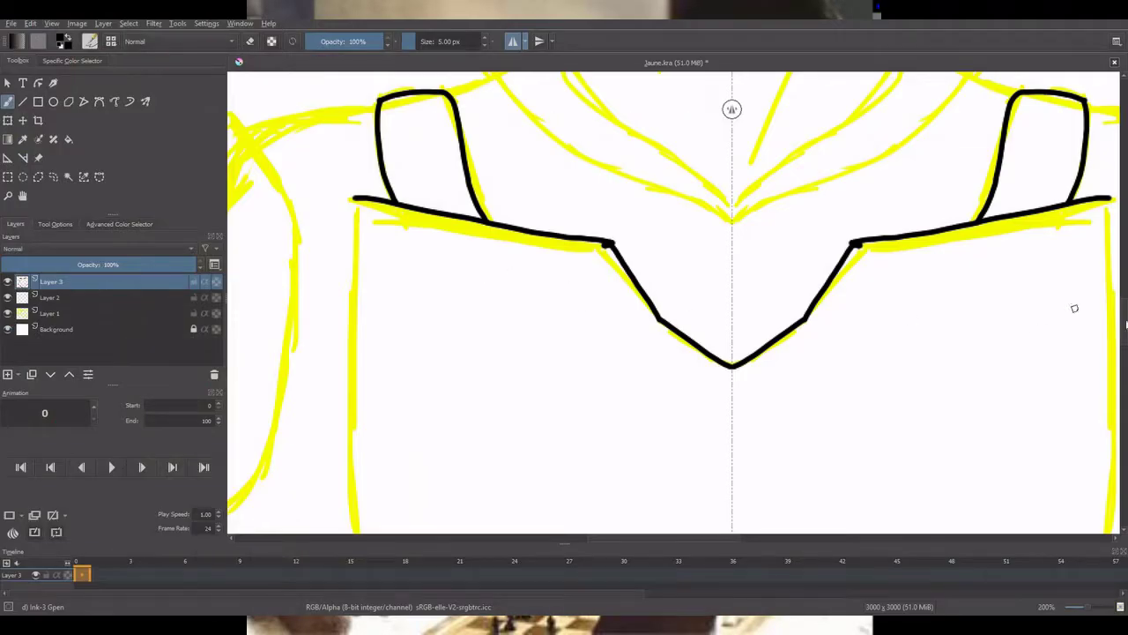
Step: Ink both sides of the neck and the rounded upper parts of the hood collar beside them
{"action": "scroll", "coordinate": [1102, 305], "scroll_direction": "up", "scroll_amount": 5}
{"action": "scroll", "coordinate": [1102, 302], "scroll_direction": "down", "scroll_amount": 1}
{"action": "mouse_move", "coordinate": [605, 176]}
{"action": "left_mouse_down"}
{"action": "mouse_move", "coordinate": [599, 346]}
{"action": "mouse_move", "coordinate": [558, 357]}
{"action": "left_mouse_up"}
{"action": "mouse_move", "coordinate": [602, 298]}
{"action": "left_mouse_down"}
{"action": "mouse_move", "coordinate": [521, 321]}
{"action": "mouse_move", "coordinate": [511, 419]}
{"action": "mouse_move", "coordinate": [707, 534]}
{"action": "left_mouse_up"}
{"action": "key", "text": "ctrl+z"}
{"action": "mouse_move", "coordinate": [551, 343]}
{"action": "left_mouse_down"}
{"action": "mouse_move", "coordinate": [607, 426]}
{"action": "mouse_move", "coordinate": [728, 529]}
{"action": "left_mouse_up"}
{"action": "key", "text": "ctrl+z"}
{"action": "mouse_move", "coordinate": [483, 358]}
{"action": "left_mouse_down"}
{"action": "mouse_move", "coordinate": [499, 328]}
{"action": "mouse_move", "coordinate": [603, 296]}
{"action": "left_mouse_up"}
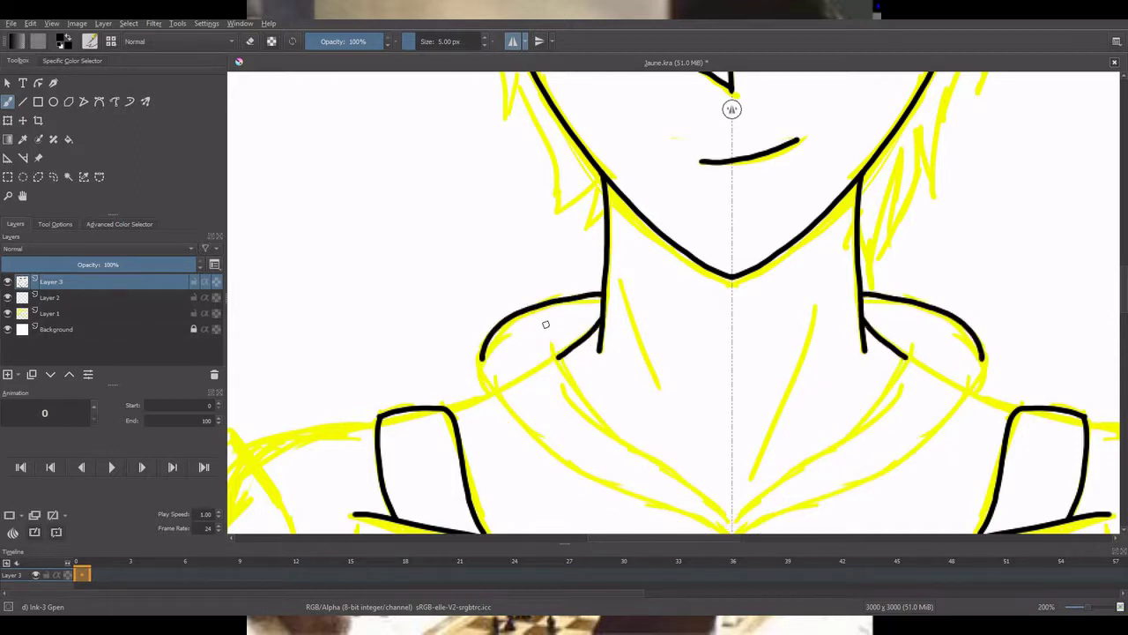
Step: Ink the inner and outer V-shaped edges of the hood collar down to the centre of the chest
{"action": "mouse_move", "coordinate": [551, 343]}
{"action": "left_mouse_down"}
{"action": "mouse_move", "coordinate": [592, 414]}
{"action": "mouse_move", "coordinate": [732, 521]}
{"action": "left_mouse_up"}
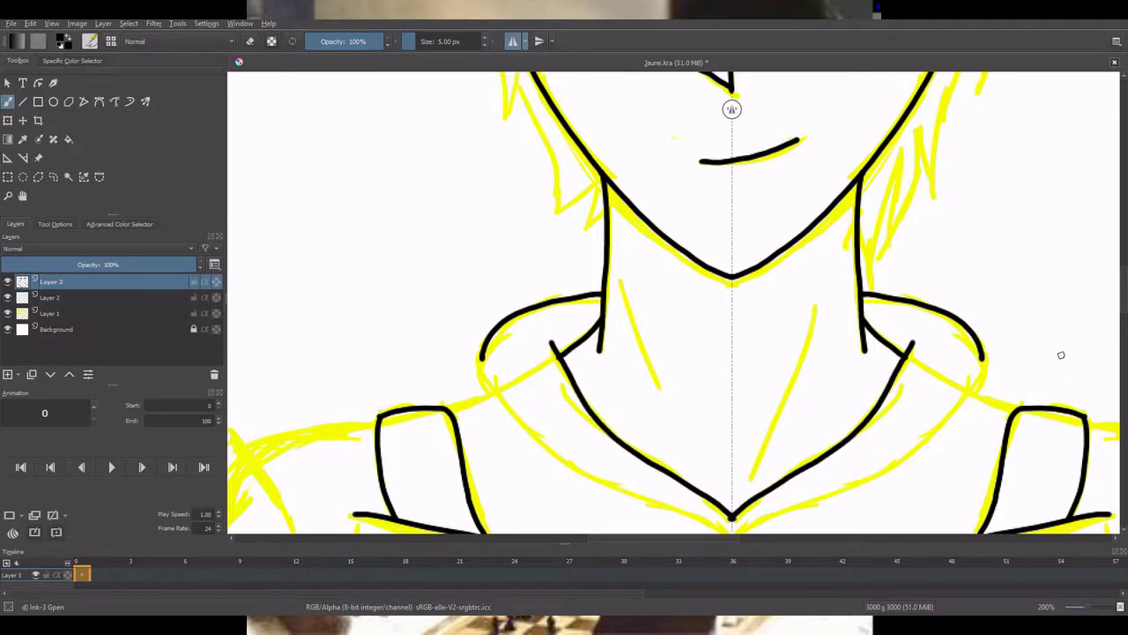
{"action": "scroll", "coordinate": [1091, 244], "scroll_direction": "down", "scroll_amount": 6}
{"action": "mouse_move", "coordinate": [485, 183]}
{"action": "left_mouse_down"}
{"action": "mouse_move", "coordinate": [489, 212]}
{"action": "mouse_move", "coordinate": [554, 281]}
{"action": "mouse_move", "coordinate": [733, 364]}
{"action": "left_mouse_up"}
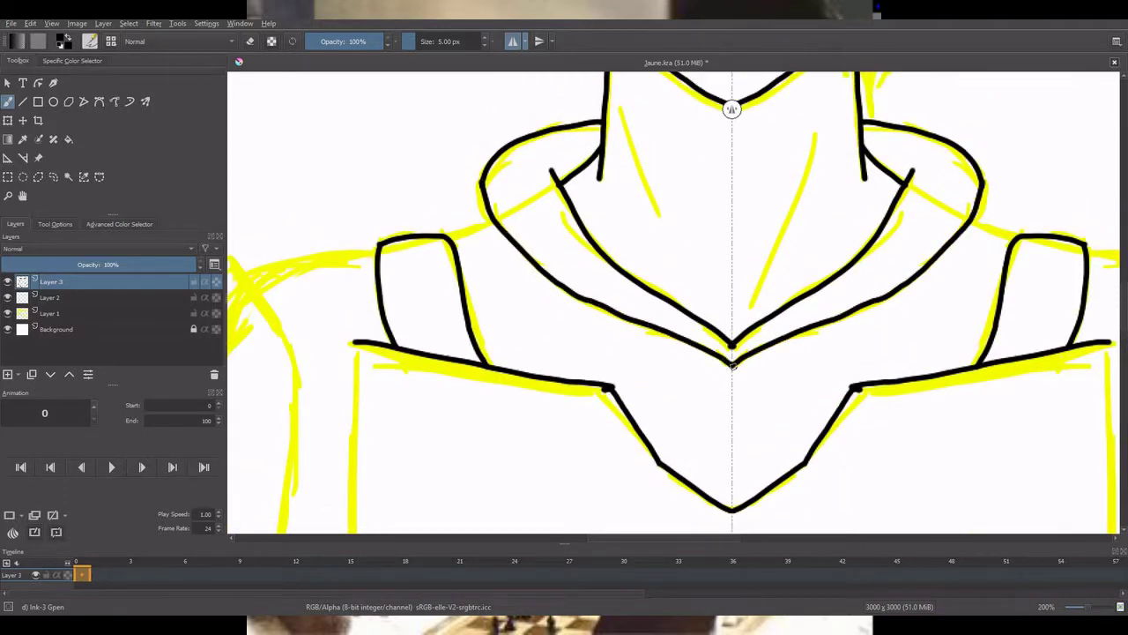
Step: Ink the shoulder lines on either side of the straps and the pointed plates below the shoulder armor
{"action": "scroll", "coordinate": [649, 540], "scroll_direction": "left", "scroll_amount": 10}
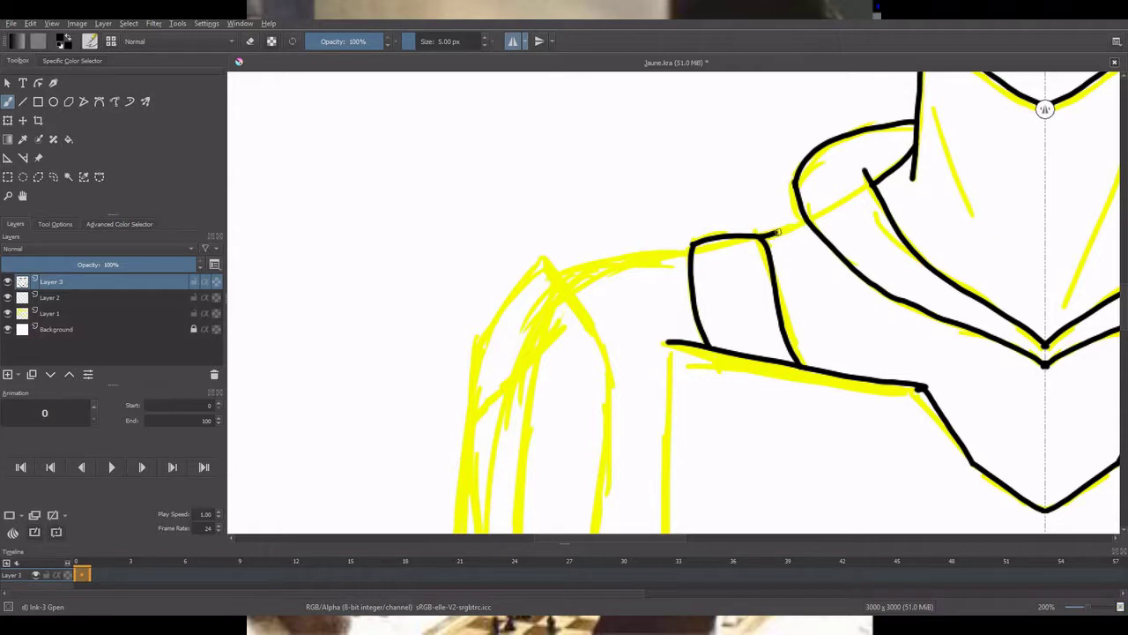
{"action": "left_click_drag", "start_coordinate": [561, 272], "coordinate": [674, 251]}
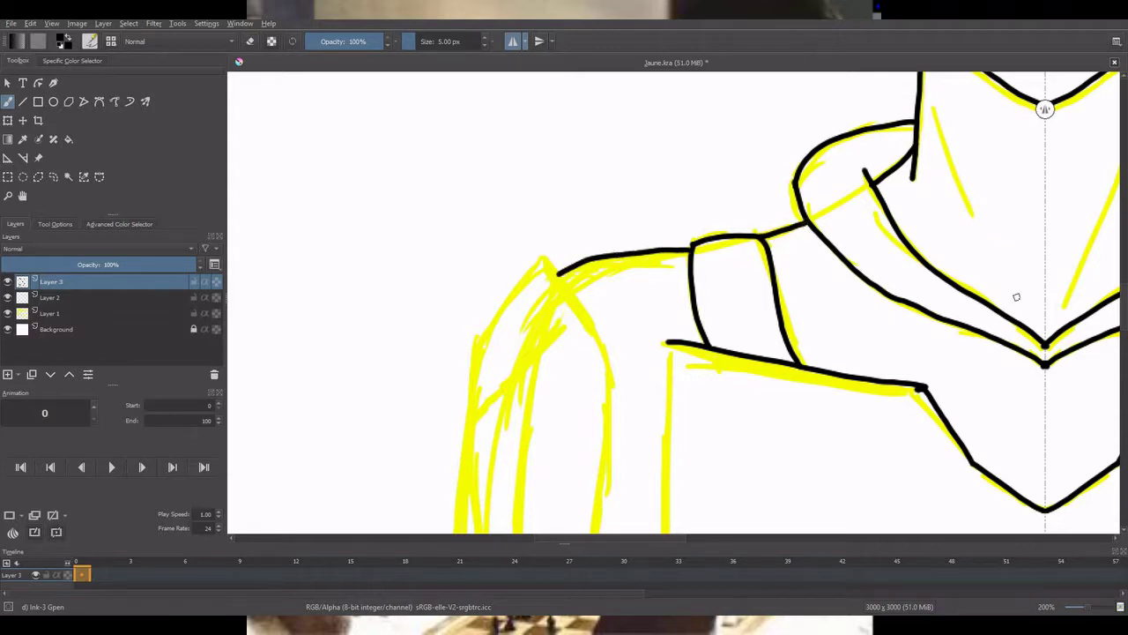
{"action": "mouse_move", "coordinate": [1124, 313]}
{"action": "left_mouse_down"}
{"action": "mouse_move", "coordinate": [1124, 386]}
{"action": "mouse_move", "coordinate": [1126, 334]}
{"action": "left_mouse_up"}
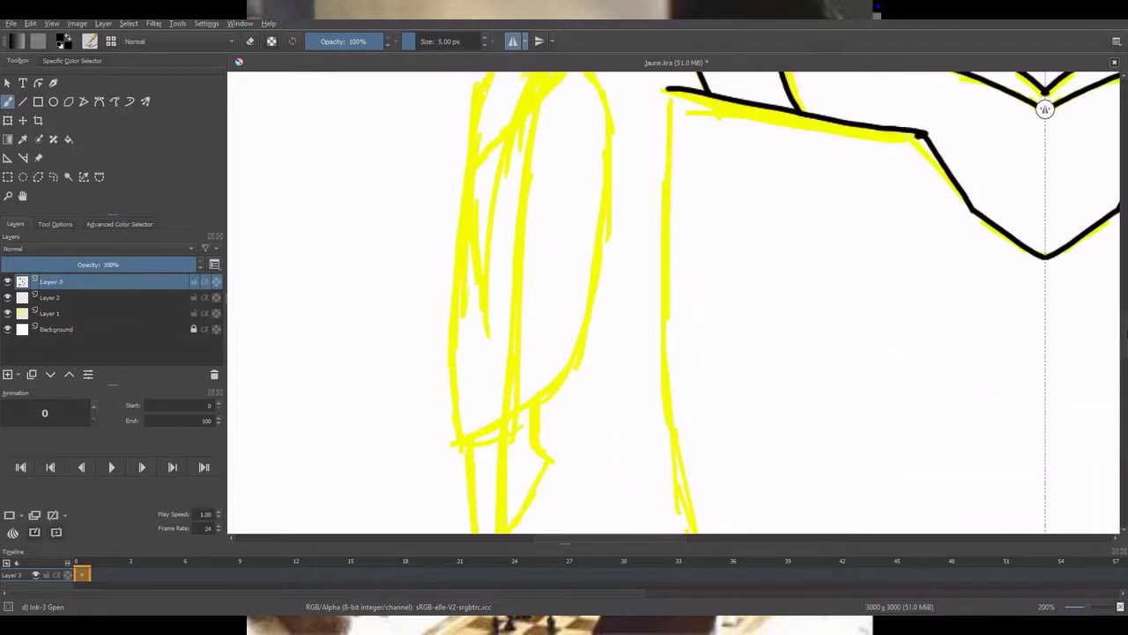
{"action": "scroll", "coordinate": [1017, 298], "scroll_direction": "down", "scroll_amount": 4}
{"action": "left_click_drag", "start_coordinate": [466, 228], "coordinate": [486, 381]}
{"action": "left_click_drag", "start_coordinate": [534, 192], "coordinate": [509, 346]}
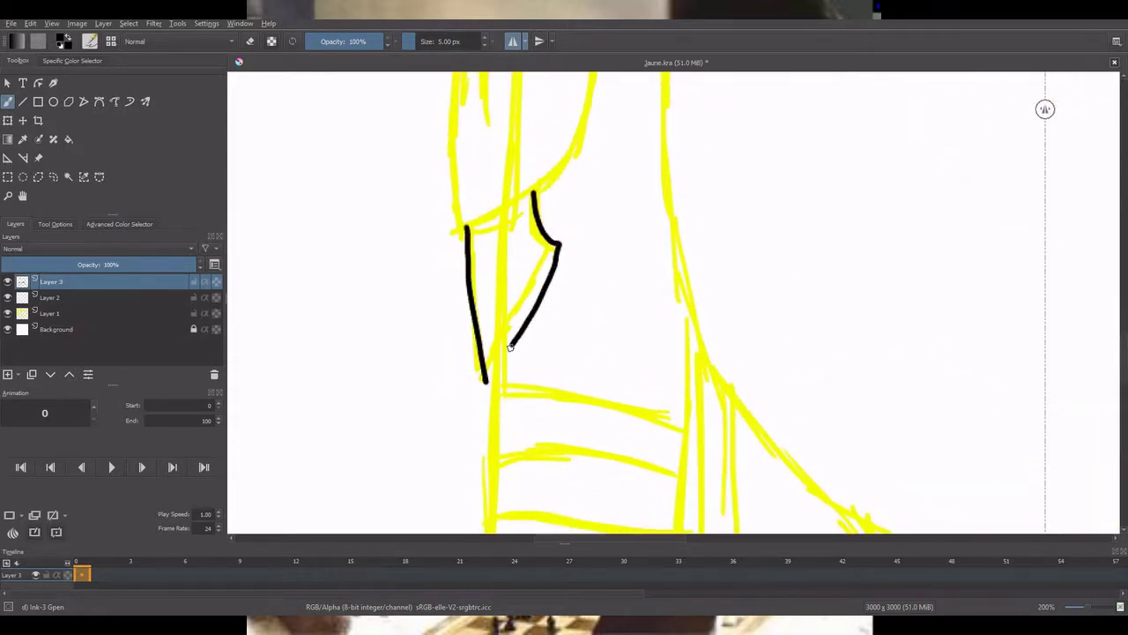
Step: Try to ink the breastplate's side edge, and save the drawing
{"action": "scroll", "coordinate": [1117, 328], "scroll_direction": "up", "scroll_amount": 8}
{"action": "scroll", "coordinate": [1017, 297], "scroll_direction": "down", "scroll_amount": 4}
{"action": "scroll", "coordinate": [1016, 297], "scroll_direction": "up", "scroll_amount": 1}
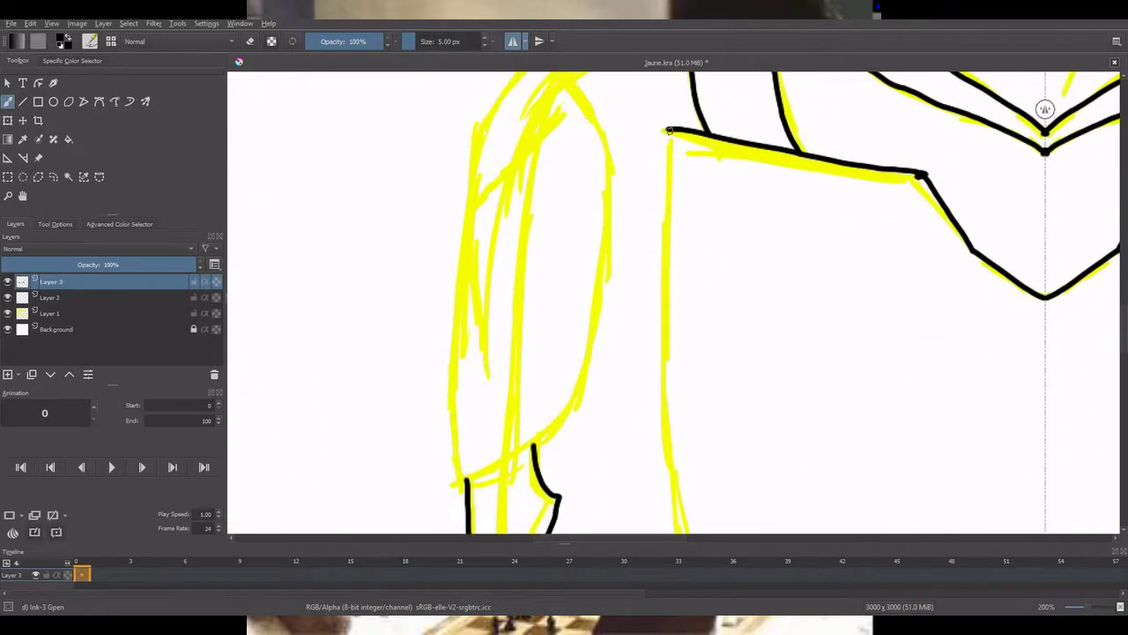
{"action": "left_click_drag", "start_coordinate": [668, 130], "coordinate": [670, 250]}
{"action": "key", "text": "ctrl+z"}
{"action": "key", "text": "ctrl+s"}
{"action": "key", "text": "ctrl+z"}
Step: Ink the diagonal line across the shoulder armor and its upper outline with the pointed top
{"action": "left_click_drag", "start_coordinate": [466, 202], "coordinate": [570, 106]}
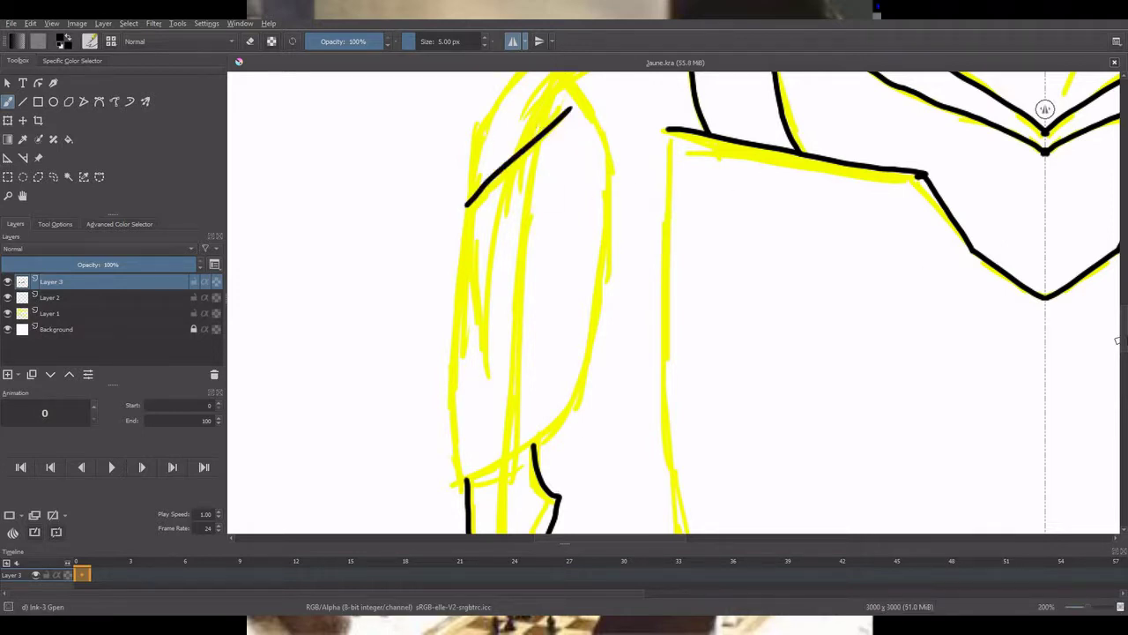
{"action": "scroll", "coordinate": [564, 114], "scroll_direction": "up", "scroll_amount": 5}
{"action": "mouse_move", "coordinate": [543, 282]}
{"action": "left_mouse_down"}
{"action": "mouse_move", "coordinate": [608, 382]}
{"action": "mouse_move", "coordinate": [605, 504]}
{"action": "mouse_move", "coordinate": [547, 287]}
{"action": "mouse_move", "coordinate": [598, 351]}
{"action": "mouse_move", "coordinate": [610, 411]}
{"action": "mouse_move", "coordinate": [598, 529]}
{"action": "left_mouse_up"}
{"action": "key", "text": "ctrl+z"}
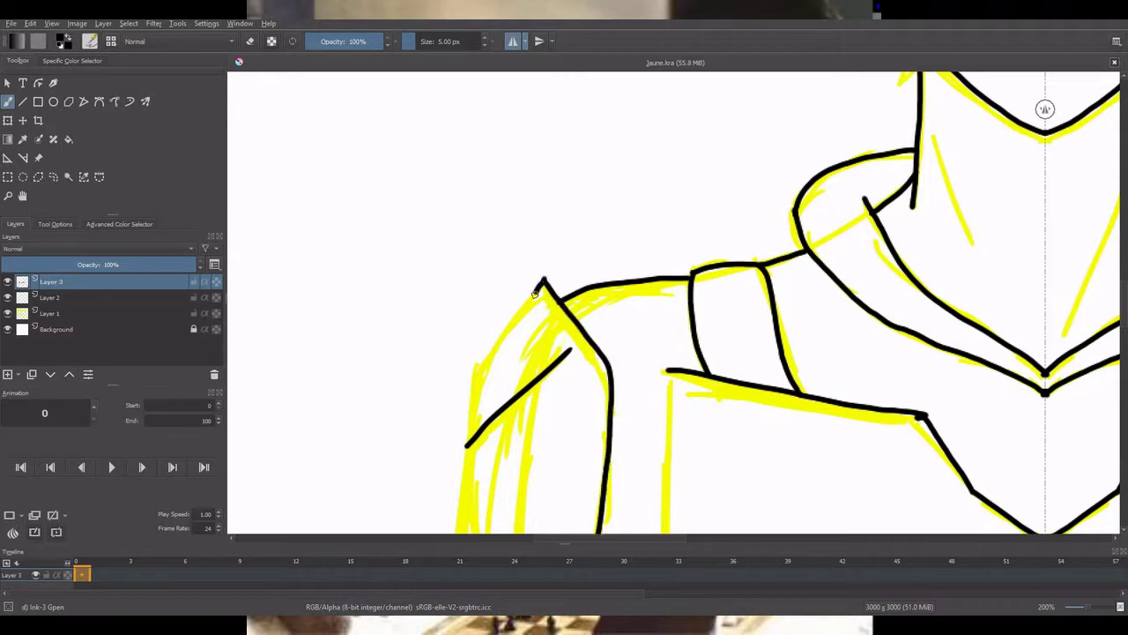
{"action": "left_click_drag", "start_coordinate": [535, 294], "coordinate": [447, 502]}
{"action": "key", "text": "ctrl+z"}
{"action": "left_click_drag", "start_coordinate": [466, 449], "coordinate": [484, 380]}
{"action": "key", "text": "ctrl+z"}
{"action": "mouse_move", "coordinate": [544, 281]}
{"action": "left_mouse_down"}
{"action": "mouse_move", "coordinate": [511, 325]}
{"action": "mouse_move", "coordinate": [453, 532]}
{"action": "left_mouse_up"}
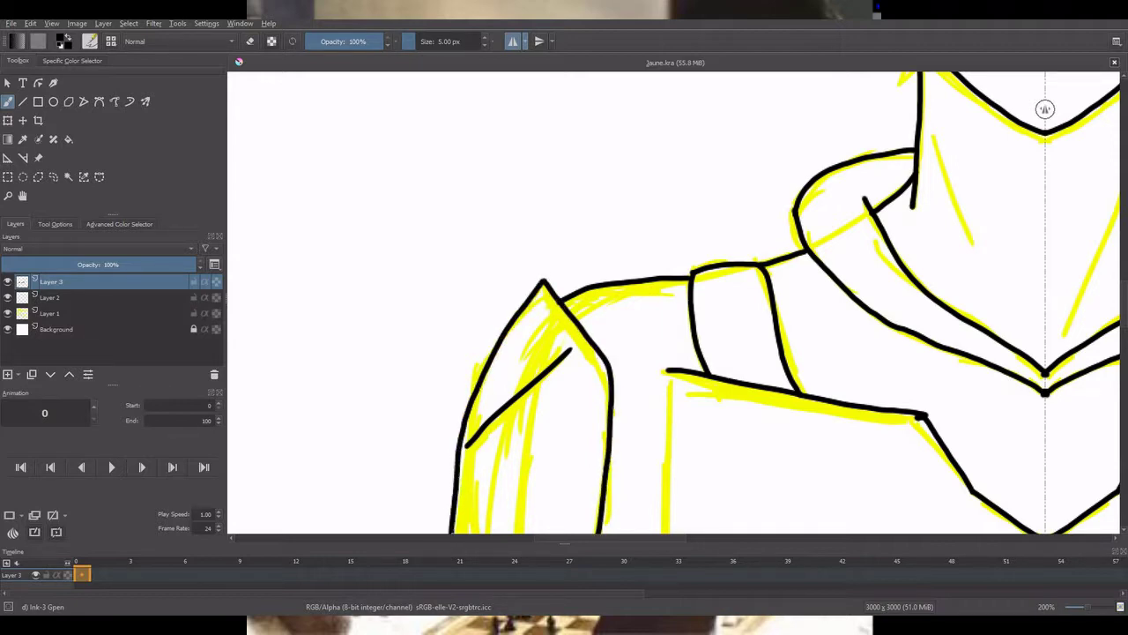
Step: Ink the lower half of the shoulder armor, closing its outline above the pointed plate
{"action": "left_click_drag", "start_coordinate": [1124, 304], "coordinate": [1124, 337]}
{"action": "mouse_move", "coordinate": [453, 191]}
{"action": "left_mouse_down"}
{"action": "mouse_move", "coordinate": [463, 380]}
{"action": "mouse_move", "coordinate": [515, 347]}
{"action": "left_mouse_up"}
{"action": "key", "text": "ctrl+z"}
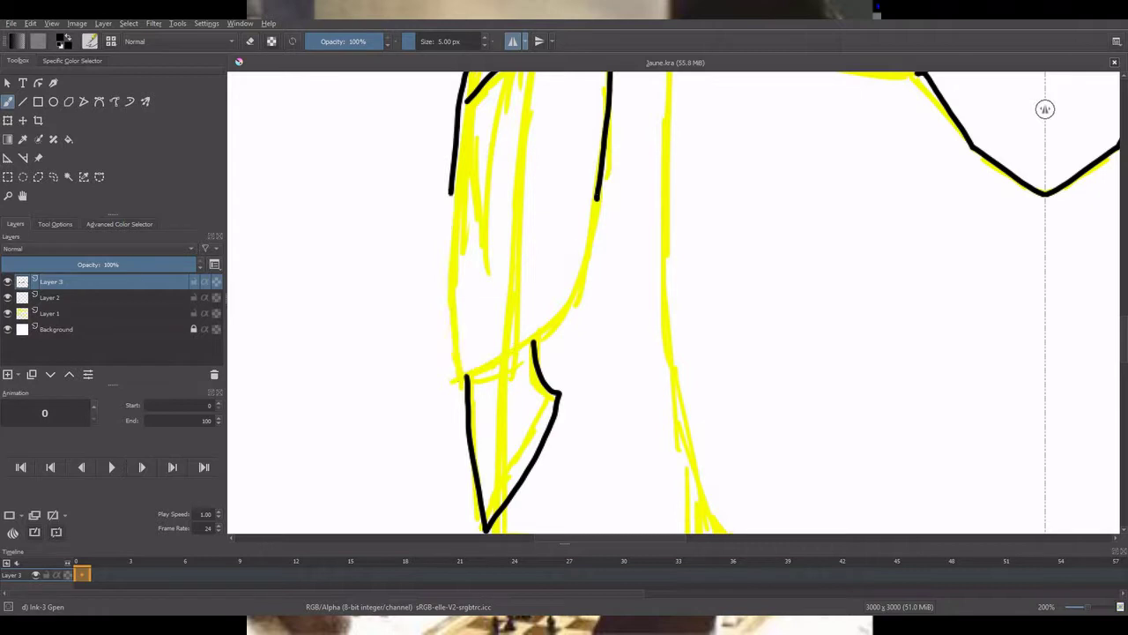
{"action": "mouse_move", "coordinate": [599, 194]}
{"action": "left_mouse_down"}
{"action": "mouse_move", "coordinate": [551, 324]}
{"action": "mouse_move", "coordinate": [446, 404]}
{"action": "mouse_move", "coordinate": [447, 243]}
{"action": "left_mouse_up"}
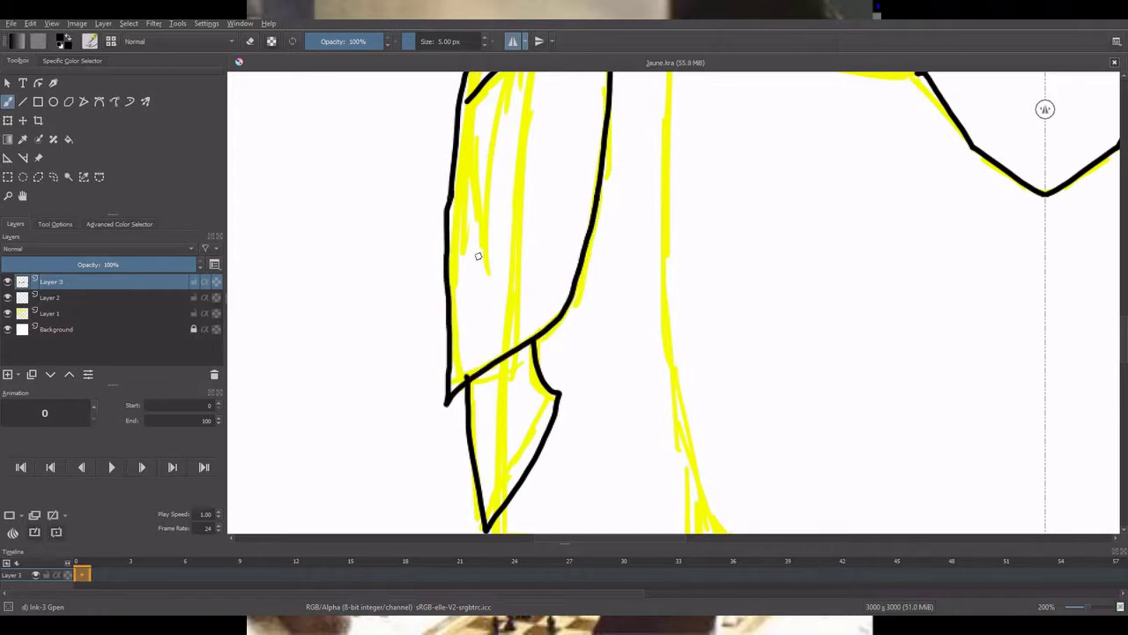
{"action": "key", "text": "ctrl+z"}
{"action": "mouse_move", "coordinate": [451, 189]}
{"action": "left_mouse_down"}
{"action": "mouse_move", "coordinate": [453, 364]}
{"action": "mouse_move", "coordinate": [467, 372]}
{"action": "mouse_move", "coordinate": [567, 310]}
{"action": "left_mouse_up"}
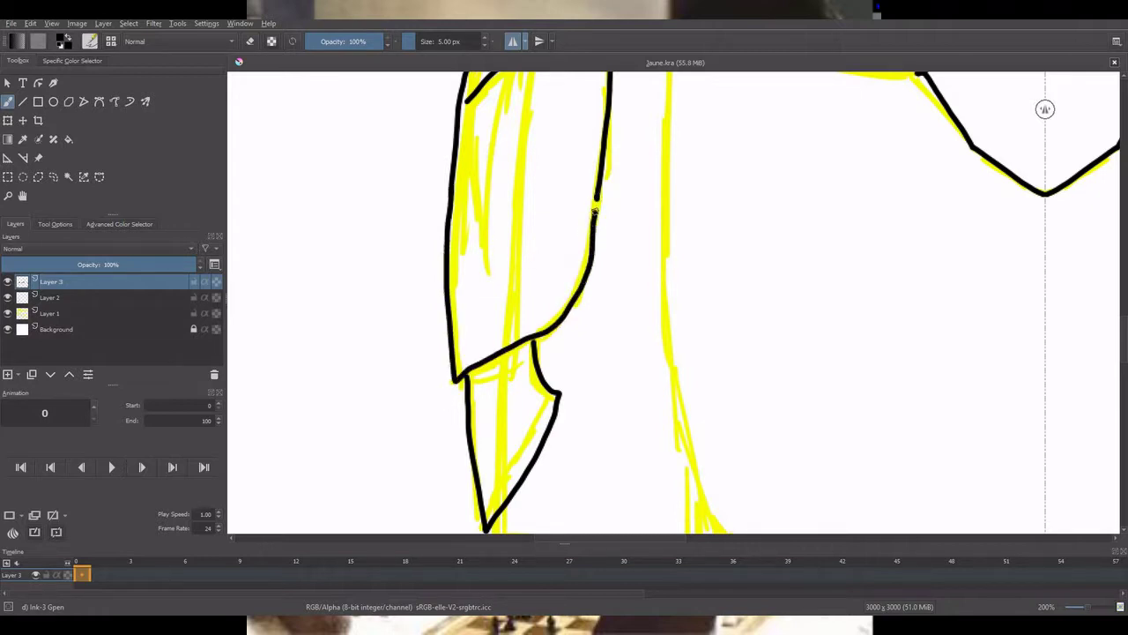
{"action": "key", "text": "ctrl+z"}
{"action": "mouse_move", "coordinate": [583, 261]}
{"action": "left_mouse_down"}
{"action": "mouse_move", "coordinate": [537, 339]}
{"action": "mouse_move", "coordinate": [465, 380]}
{"action": "left_mouse_up"}
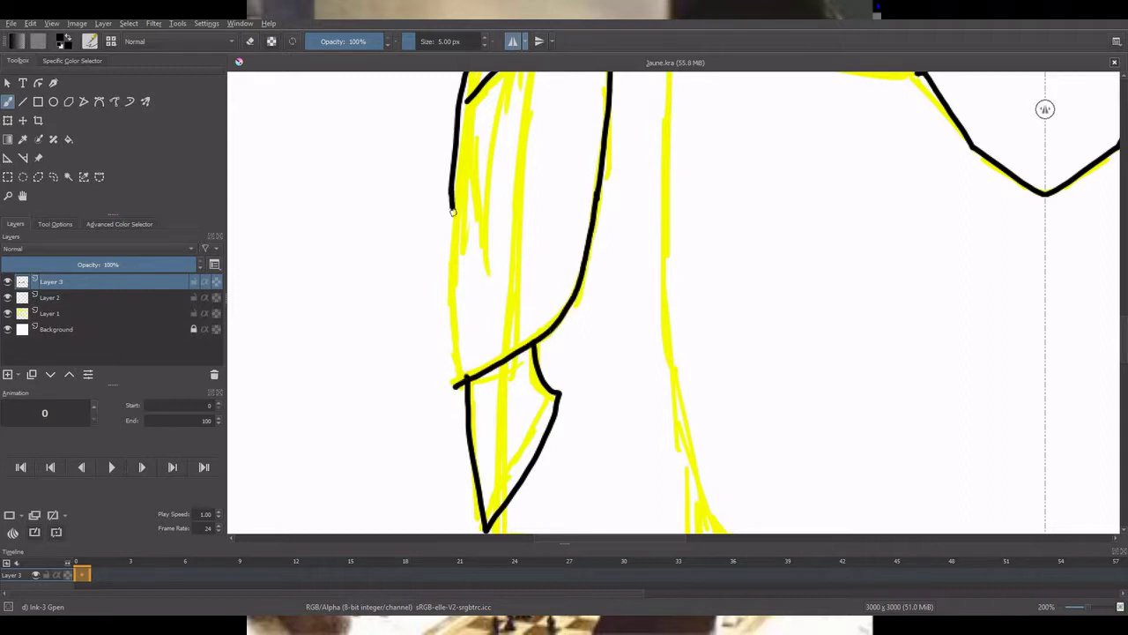
{"action": "left_click_drag", "start_coordinate": [452, 210], "coordinate": [457, 388]}
{"action": "scroll", "coordinate": [457, 388], "scroll_direction": "down", "scroll_amount": 5}
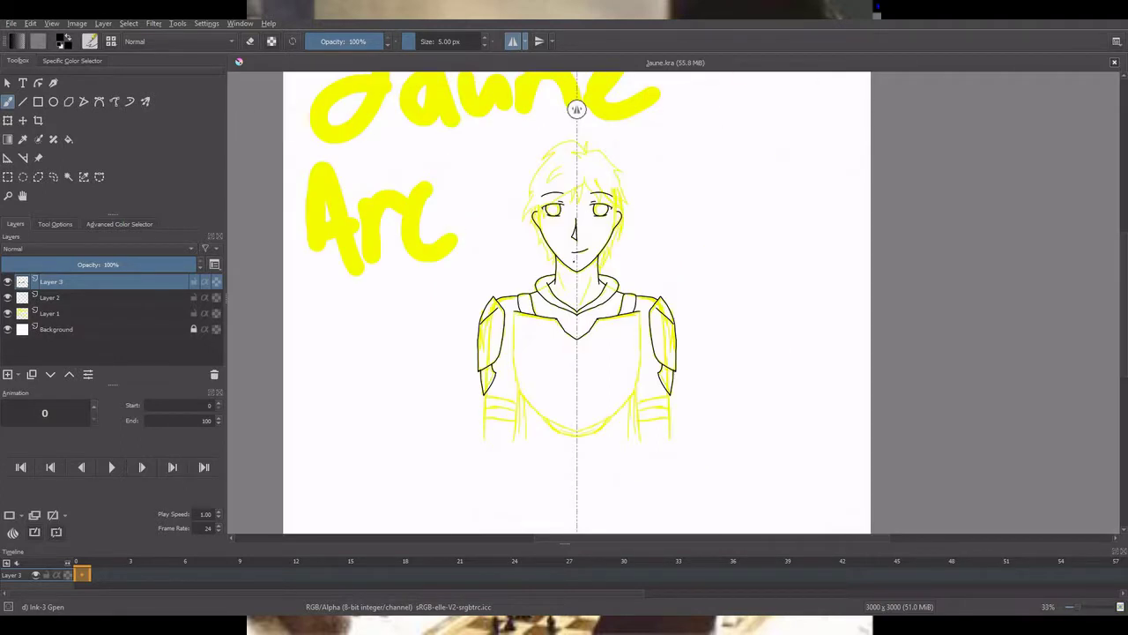
{"action": "key", "text": "p"}
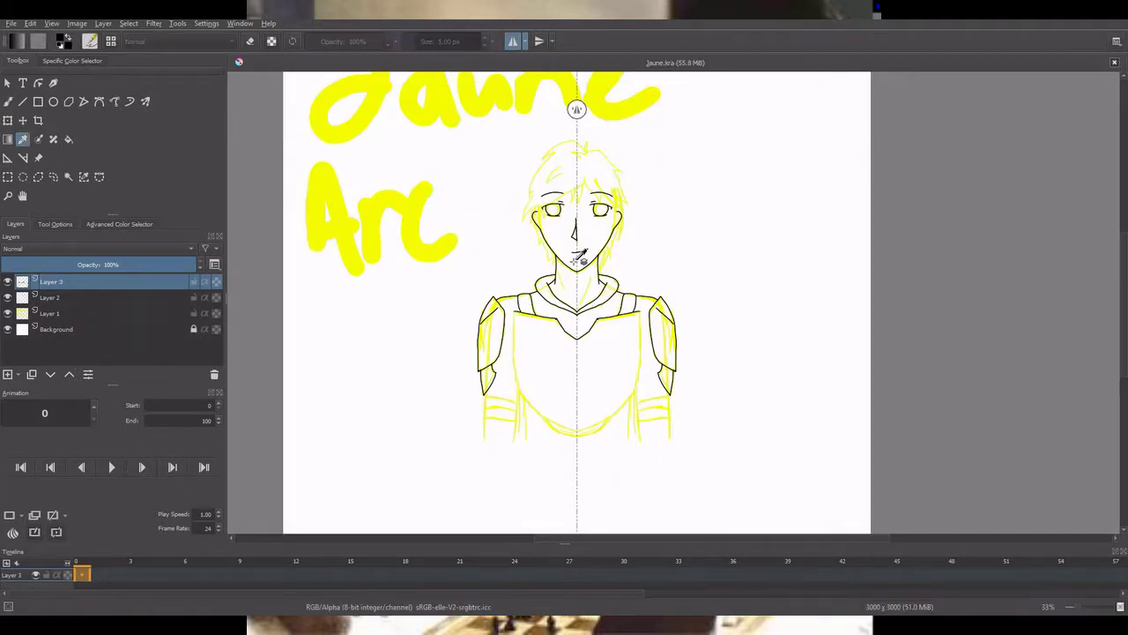
{"action": "scroll", "coordinate": [533, 353], "scroll_direction": "up", "scroll_amount": 3}
{"action": "left_click", "coordinate": [7, 101]}
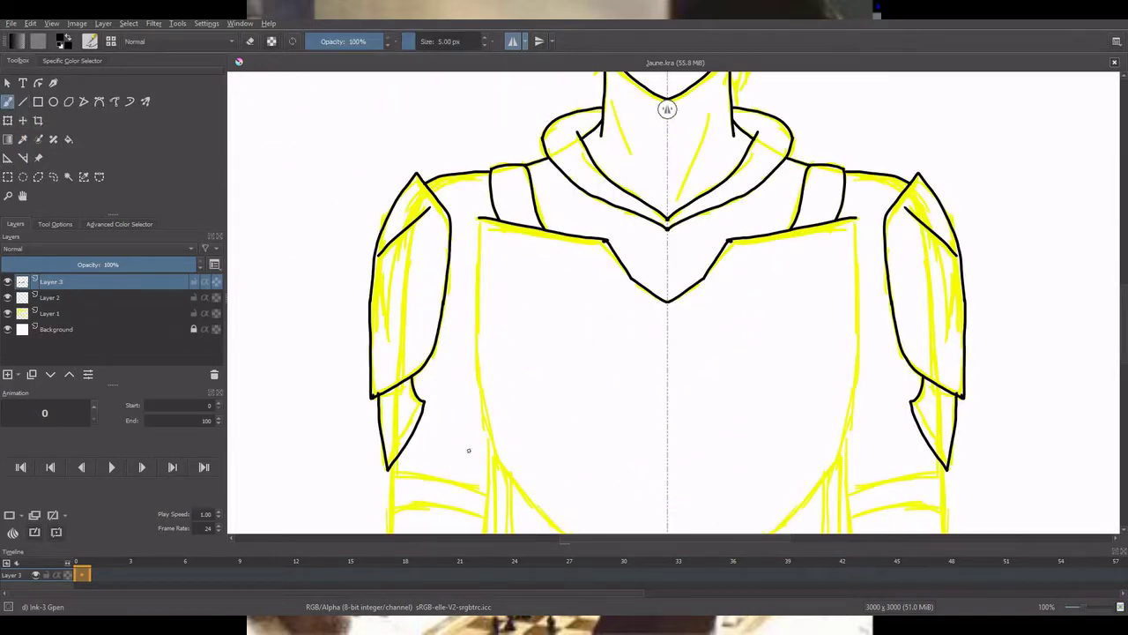
Step: Turn off mirroring and ink the tuft on the crown, the small strand beside it and the curved lock above the forehead
{"action": "scroll", "coordinate": [468, 450], "scroll_direction": "up", "scroll_amount": 6}
{"action": "scroll", "coordinate": [649, 220], "scroll_direction": "up", "scroll_amount": 2}
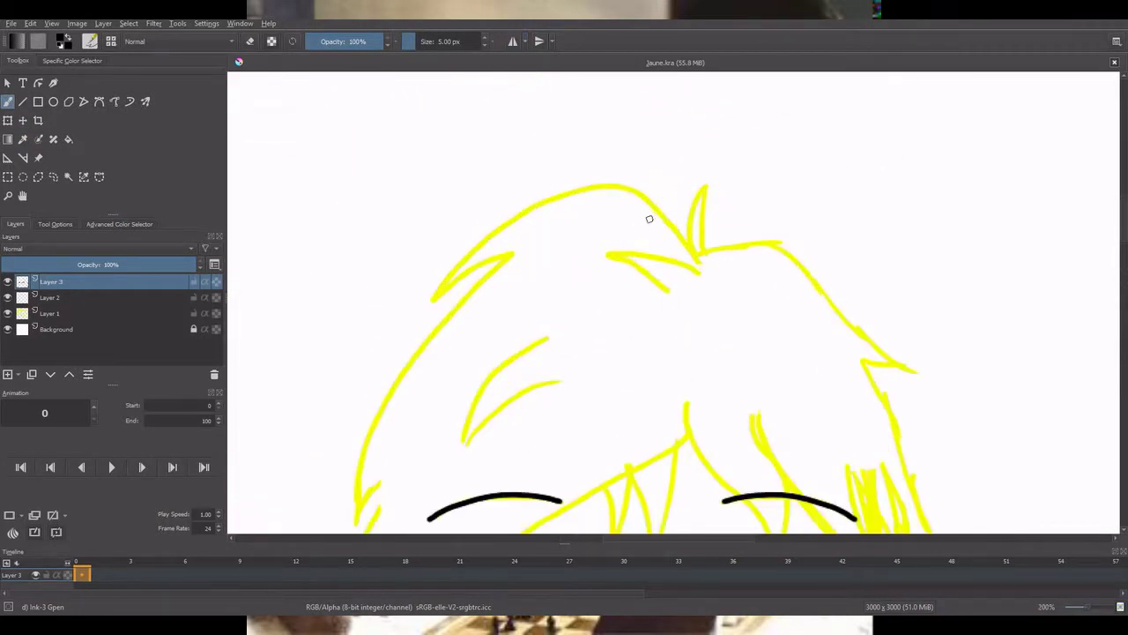
{"action": "left_click_drag", "start_coordinate": [609, 255], "coordinate": [698, 274]}
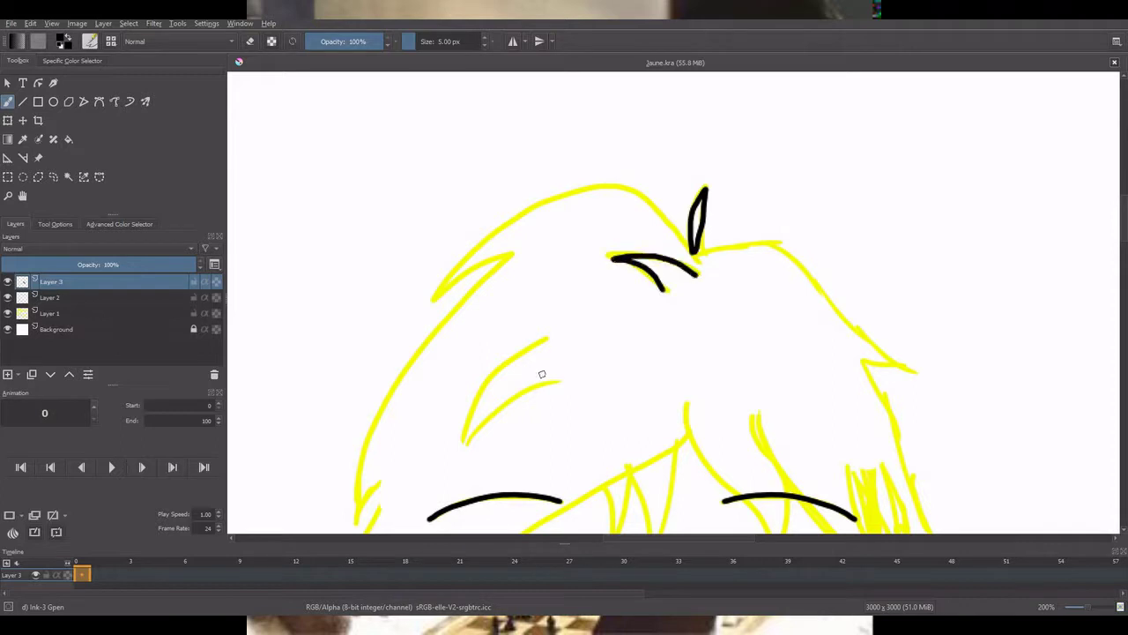
{"action": "mouse_move", "coordinate": [547, 339]}
{"action": "left_mouse_down"}
{"action": "mouse_move", "coordinate": [458, 453]}
{"action": "mouse_move", "coordinate": [562, 393]}
{"action": "left_mouse_up"}
Step: Ink the pointed fringe strands hanging over the middle of the forehead
{"action": "scroll", "coordinate": [770, 285], "scroll_direction": "down", "scroll_amount": 3}
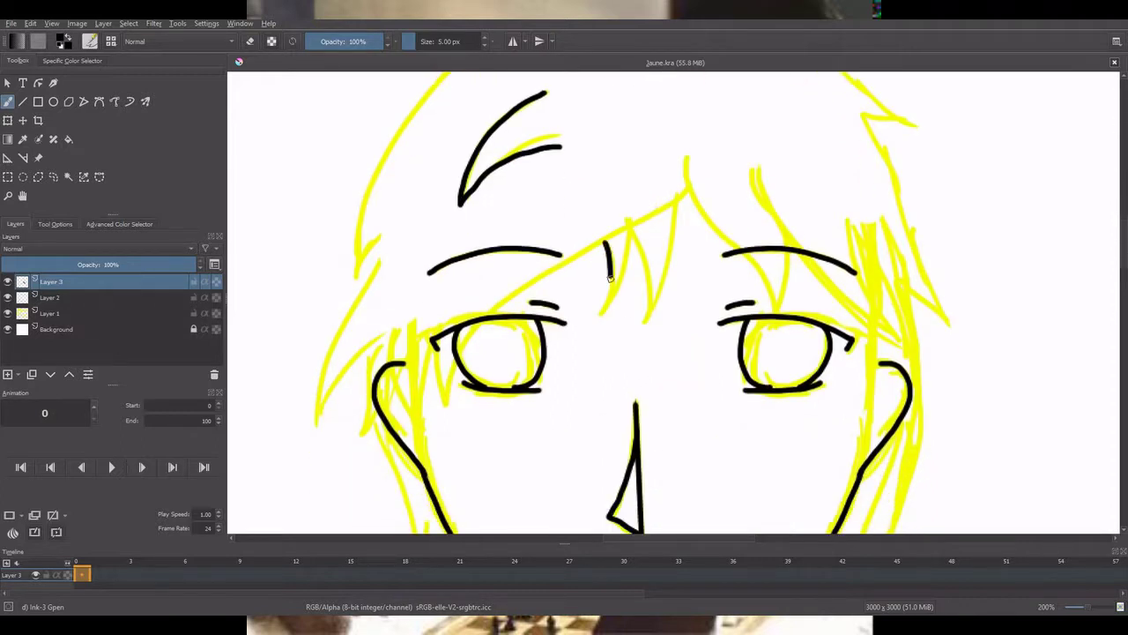
{"action": "key", "text": "ctrl+z"}
{"action": "key", "text": "ctrl+z"}
{"action": "left_click_drag", "start_coordinate": [603, 240], "coordinate": [598, 318]}
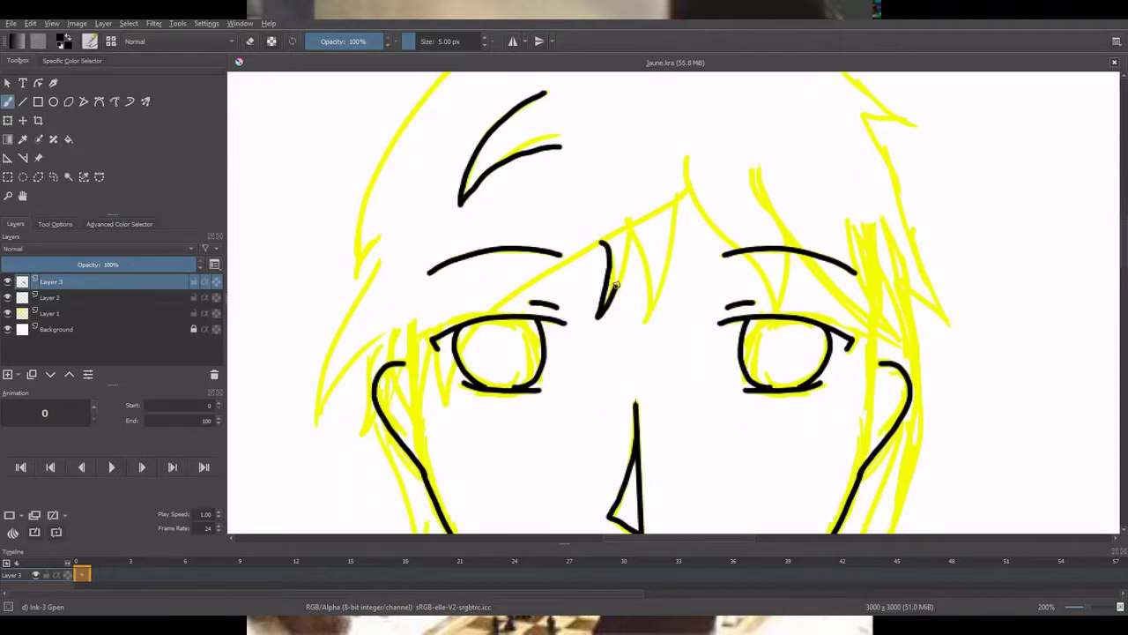
{"action": "key", "text": "ctrl+z"}
{"action": "key", "text": "ctrl+z"}
{"action": "left_click_drag", "start_coordinate": [605, 239], "coordinate": [606, 307]}
{"action": "mouse_move", "coordinate": [606, 308]}
{"action": "left_mouse_down"}
{"action": "mouse_move", "coordinate": [626, 254]}
{"action": "mouse_move", "coordinate": [647, 316]}
{"action": "mouse_move", "coordinate": [675, 234]}
{"action": "mouse_move", "coordinate": [645, 313]}
{"action": "left_mouse_up"}
{"action": "key", "text": "ctrl+z"}
{"action": "key", "text": "ctrl+z"}
{"action": "left_click_drag", "start_coordinate": [630, 226], "coordinate": [648, 316]}
Step: Ink the swept fringe edge across the forehead and the pointed locks over the left temple and ear
{"action": "mouse_move", "coordinate": [686, 187]}
{"action": "left_mouse_down"}
{"action": "mouse_move", "coordinate": [487, 319]}
{"action": "mouse_move", "coordinate": [448, 397]}
{"action": "left_mouse_up"}
{"action": "left_click_drag", "start_coordinate": [447, 397], "coordinate": [434, 335]}
{"action": "left_click_drag", "start_coordinate": [374, 358], "coordinate": [356, 442]}
{"action": "left_click_drag", "start_coordinate": [356, 443], "coordinate": [390, 356]}
{"action": "mouse_move", "coordinate": [390, 356]}
{"action": "left_mouse_down"}
{"action": "mouse_move", "coordinate": [433, 404]}
{"action": "mouse_move", "coordinate": [432, 340]}
{"action": "left_mouse_up"}
Step: Ink the long outer lock of hair that sweeps to a point on the left side of the head
{"action": "mouse_move", "coordinate": [380, 238]}
{"action": "left_mouse_down"}
{"action": "mouse_move", "coordinate": [322, 428]}
{"action": "mouse_move", "coordinate": [381, 333]}
{"action": "left_mouse_up"}
{"action": "key", "text": "ctrl+z"}
{"action": "mouse_move", "coordinate": [380, 258]}
{"action": "left_mouse_down"}
{"action": "mouse_move", "coordinate": [327, 379]}
{"action": "mouse_move", "coordinate": [377, 338]}
{"action": "left_mouse_up"}
{"action": "key", "text": "ctrl+z"}
{"action": "left_click_drag", "start_coordinate": [315, 426], "coordinate": [384, 336]}
{"action": "mouse_move", "coordinate": [380, 237]}
{"action": "left_mouse_down"}
{"action": "mouse_move", "coordinate": [316, 425]}
{"action": "mouse_move", "coordinate": [359, 304]}
{"action": "left_mouse_up"}
{"action": "key", "text": "ctrl+z"}
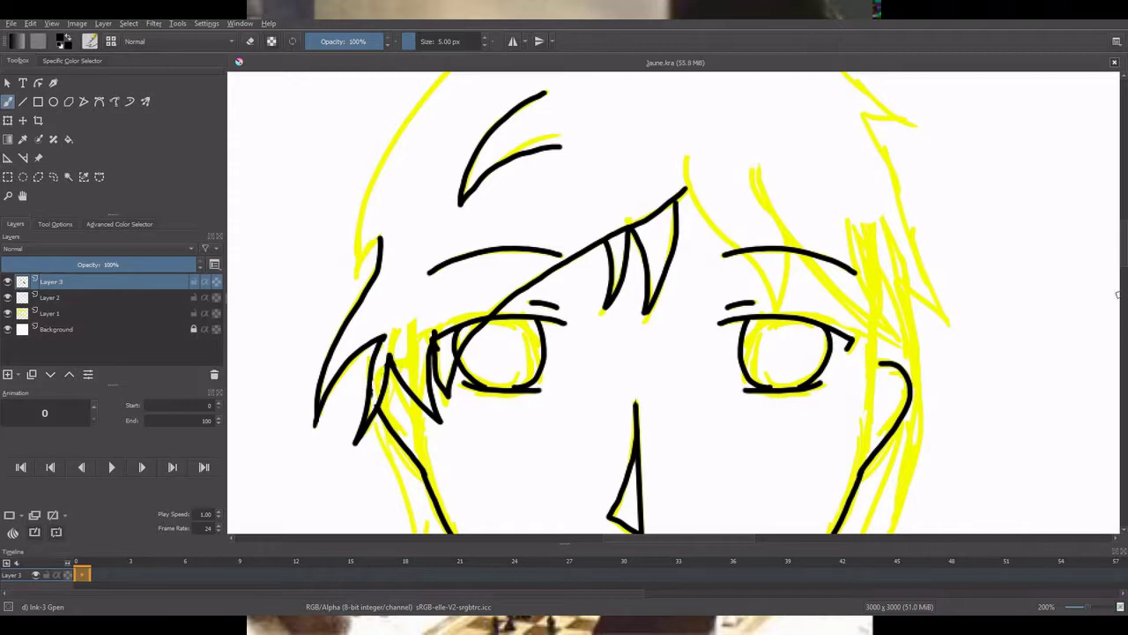
Step: Try to ink the hair strand falling below the left ear beside the jaw
{"action": "mouse_move", "coordinate": [1123, 256]}
{"action": "left_mouse_down"}
{"action": "mouse_move", "coordinate": [1123, 333]}
{"action": "mouse_move", "coordinate": [1123, 279]}
{"action": "left_mouse_up"}
{"action": "left_click_drag", "start_coordinate": [376, 167], "coordinate": [415, 316]}
{"action": "key", "text": "ctrl+z"}
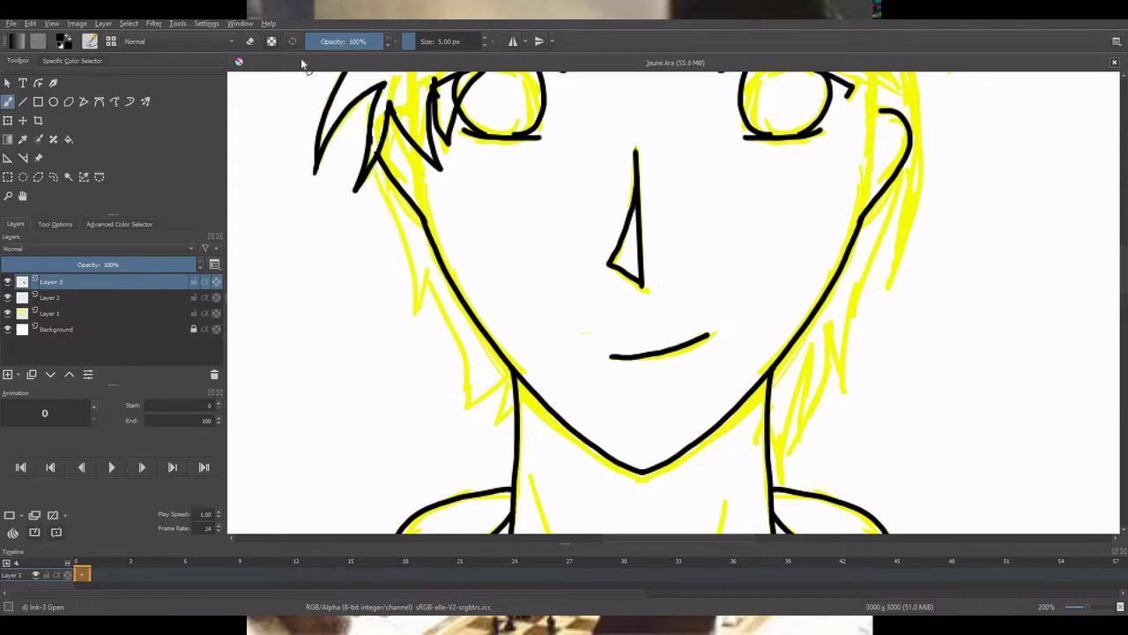
Step: Ink the pointed hair strands running from below the left ear along the jaw to the neck
{"action": "left_click_drag", "start_coordinate": [378, 169], "coordinate": [412, 287]}
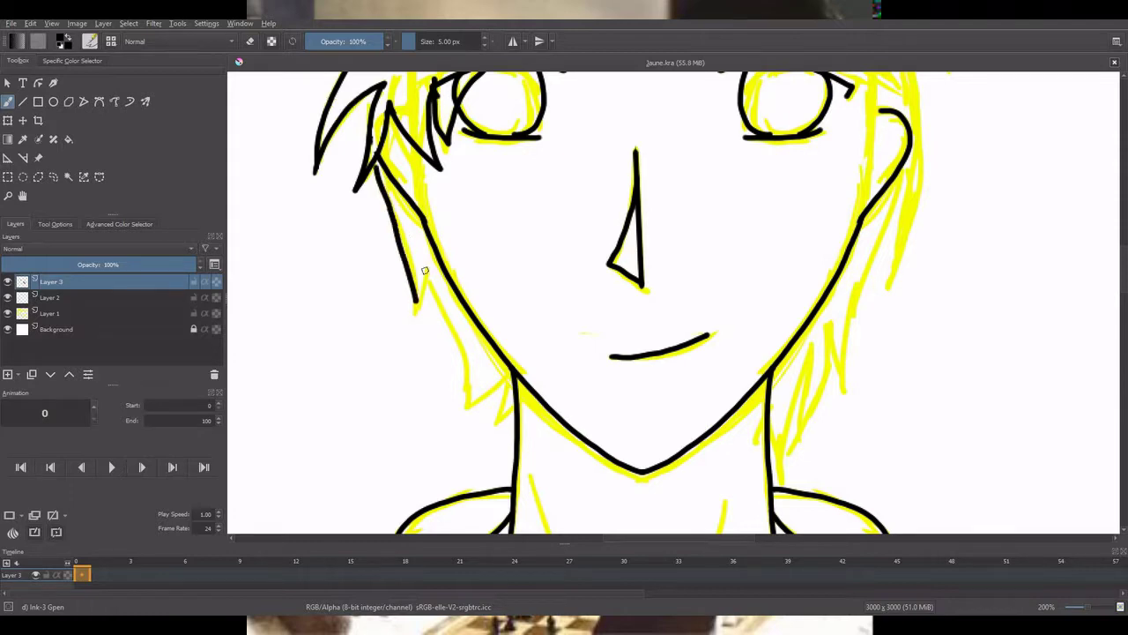
{"action": "key", "text": "ctrl+z"}
{"action": "left_click_drag", "start_coordinate": [377, 168], "coordinate": [426, 319]}
{"action": "left_click_drag", "start_coordinate": [430, 269], "coordinate": [515, 421]}
Step: Ink the pointed strands beside the right jaw and the long lock falling past the right ear
{"action": "mouse_move", "coordinate": [770, 428]}
{"action": "left_mouse_down"}
{"action": "mouse_move", "coordinate": [805, 368]}
{"action": "mouse_move", "coordinate": [830, 363]}
{"action": "left_mouse_up"}
{"action": "left_click_drag", "start_coordinate": [829, 323], "coordinate": [855, 329]}
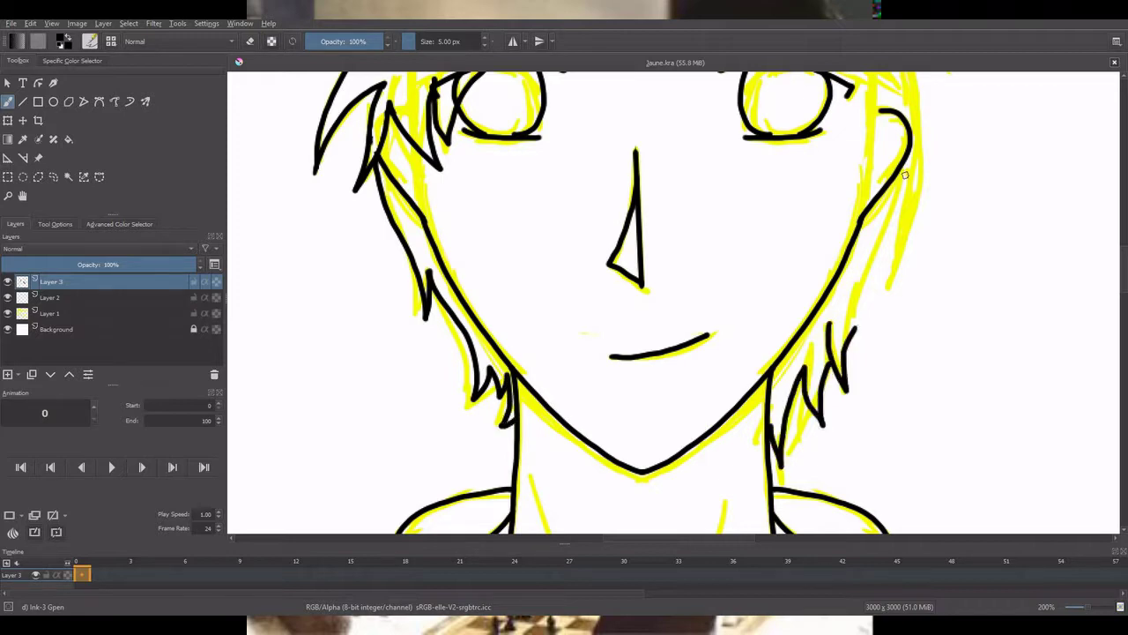
{"action": "scroll", "coordinate": [911, 265], "scroll_direction": "up", "scroll_amount": 3}
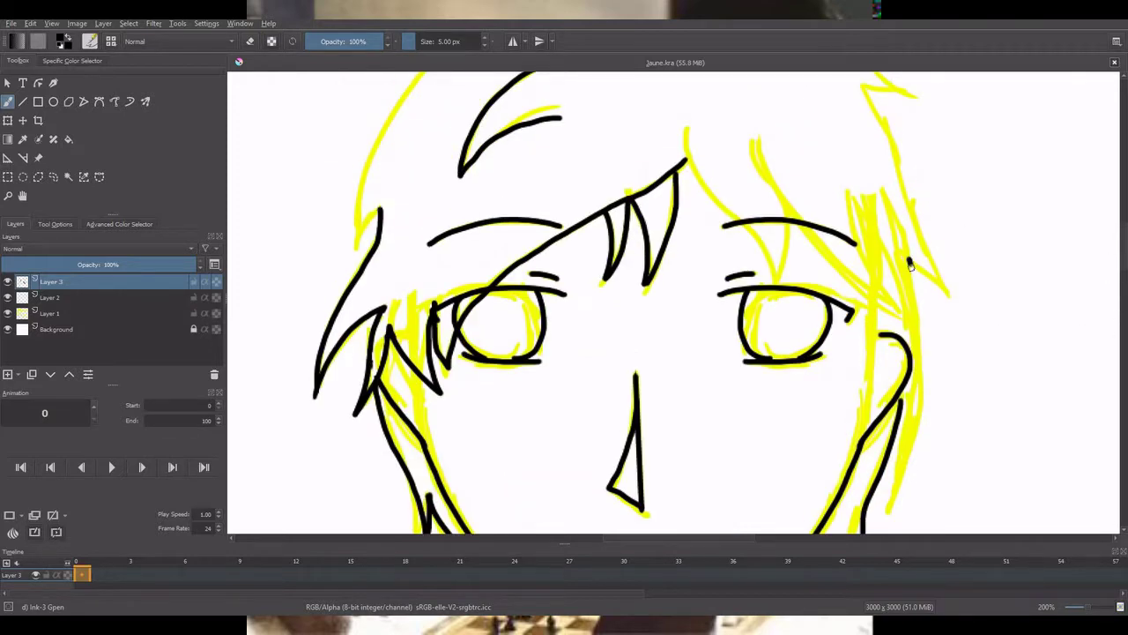
{"action": "left_click_drag", "start_coordinate": [909, 261], "coordinate": [887, 510]}
Step: Ink the fringe locks crossing the right eyebrow and reaching down towards the right ear
{"action": "left_click_drag", "start_coordinate": [686, 126], "coordinate": [779, 284]}
{"action": "mouse_move", "coordinate": [757, 143]}
{"action": "left_mouse_down"}
{"action": "mouse_move", "coordinate": [789, 220]}
{"action": "mouse_move", "coordinate": [784, 282]}
{"action": "left_mouse_up"}
{"action": "mouse_move", "coordinate": [776, 164]}
{"action": "left_mouse_down"}
{"action": "mouse_move", "coordinate": [865, 291]}
{"action": "mouse_move", "coordinate": [860, 224]}
{"action": "mouse_move", "coordinate": [826, 254]}
{"action": "mouse_move", "coordinate": [781, 197]}
{"action": "left_mouse_up"}
{"action": "key", "text": "ctrl+z"}
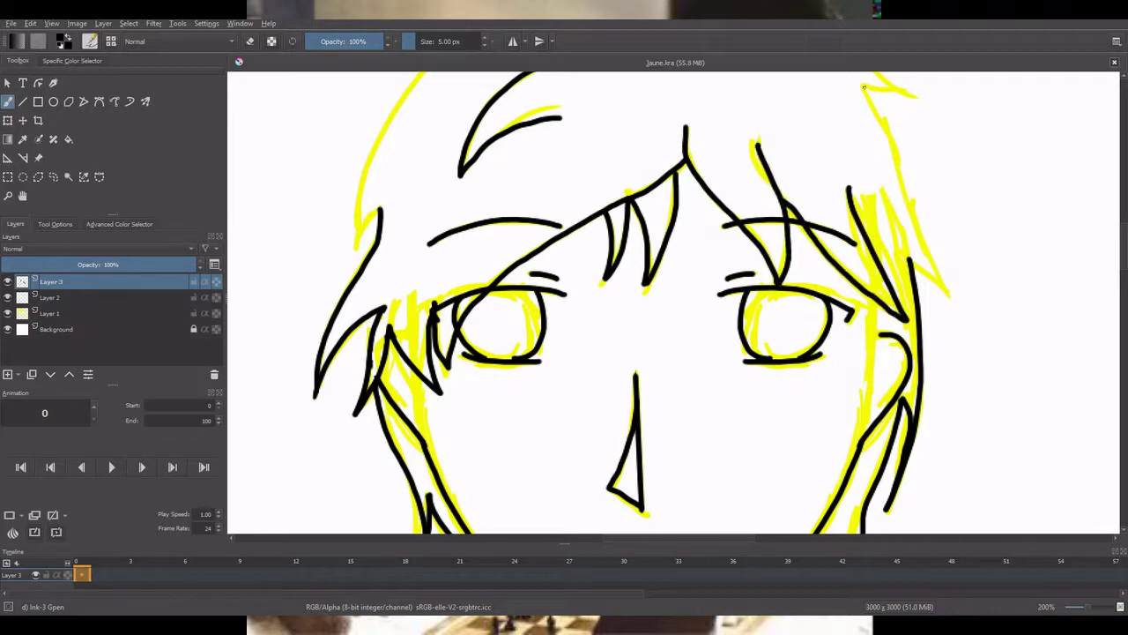
Step: Ink the outer hair edge on the right side of the head, ending in a sharp point above the ear
{"action": "left_click_drag", "start_coordinate": [864, 87], "coordinate": [926, 253]}
{"action": "key", "text": "ctrl+z"}
{"action": "left_click_drag", "start_coordinate": [910, 259], "coordinate": [944, 294]}
{"action": "left_click_drag", "start_coordinate": [866, 92], "coordinate": [929, 250]}
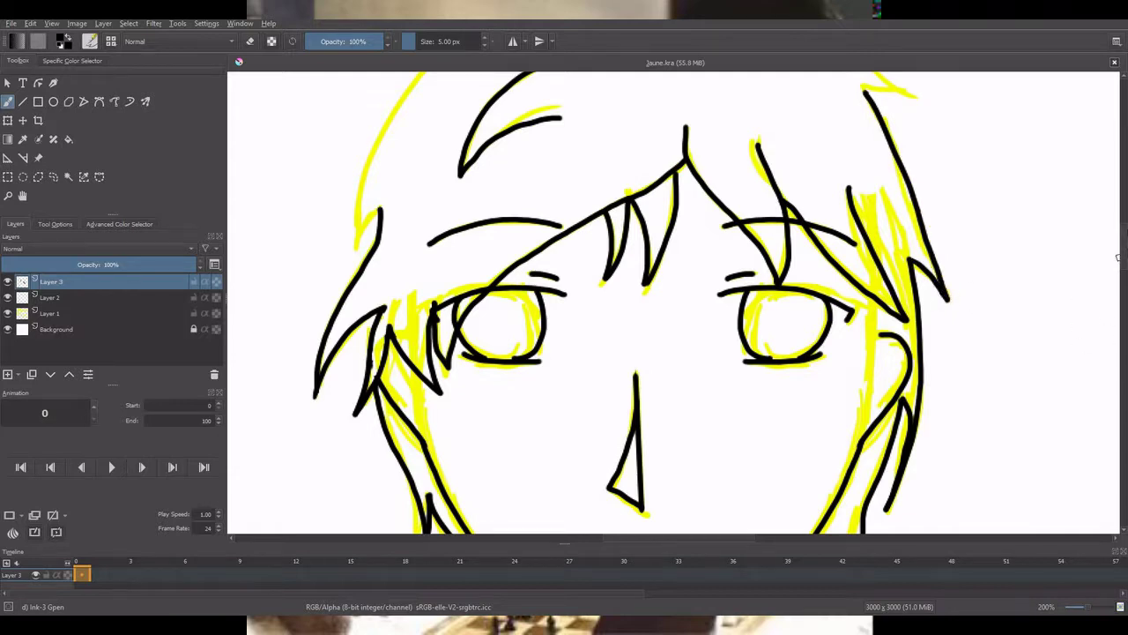
Step: Ink the upper right hair contour from the crown tuft to the spike at the side of the head
{"action": "scroll", "coordinate": [1118, 257], "scroll_direction": "up", "scroll_amount": 3}
{"action": "left_click_drag", "start_coordinate": [774, 162], "coordinate": [867, 288]}
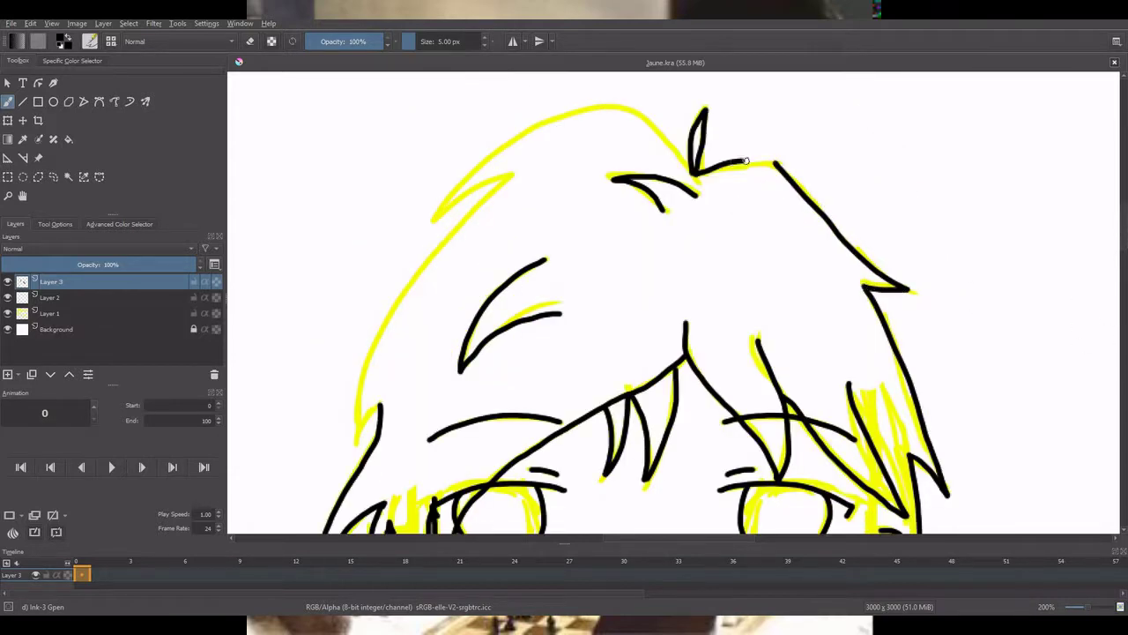
{"action": "key", "text": "ctrl+z"}
{"action": "key", "text": "ctrl+z"}
{"action": "mouse_move", "coordinate": [693, 171]}
{"action": "left_mouse_down"}
{"action": "mouse_move", "coordinate": [740, 164]}
{"action": "mouse_move", "coordinate": [878, 282]}
{"action": "left_mouse_up"}
Step: Ink the rounded hair outline over the crown with the pointed lock at its upper left end
{"action": "mouse_move", "coordinate": [509, 174]}
{"action": "left_mouse_down"}
{"action": "mouse_move", "coordinate": [439, 250]}
{"action": "mouse_move", "coordinate": [363, 437]}
{"action": "mouse_move", "coordinate": [433, 251]}
{"action": "mouse_move", "coordinate": [511, 174]}
{"action": "mouse_move", "coordinate": [370, 401]}
{"action": "left_mouse_up"}
{"action": "key", "text": "ctrl+z"}
{"action": "key", "text": "ctrl+z"}
{"action": "key", "text": "ctrl+z"}
{"action": "mouse_move", "coordinate": [355, 445]}
{"action": "left_mouse_down"}
{"action": "mouse_move", "coordinate": [361, 370]}
{"action": "mouse_move", "coordinate": [513, 176]}
{"action": "mouse_move", "coordinate": [434, 220]}
{"action": "left_mouse_up"}
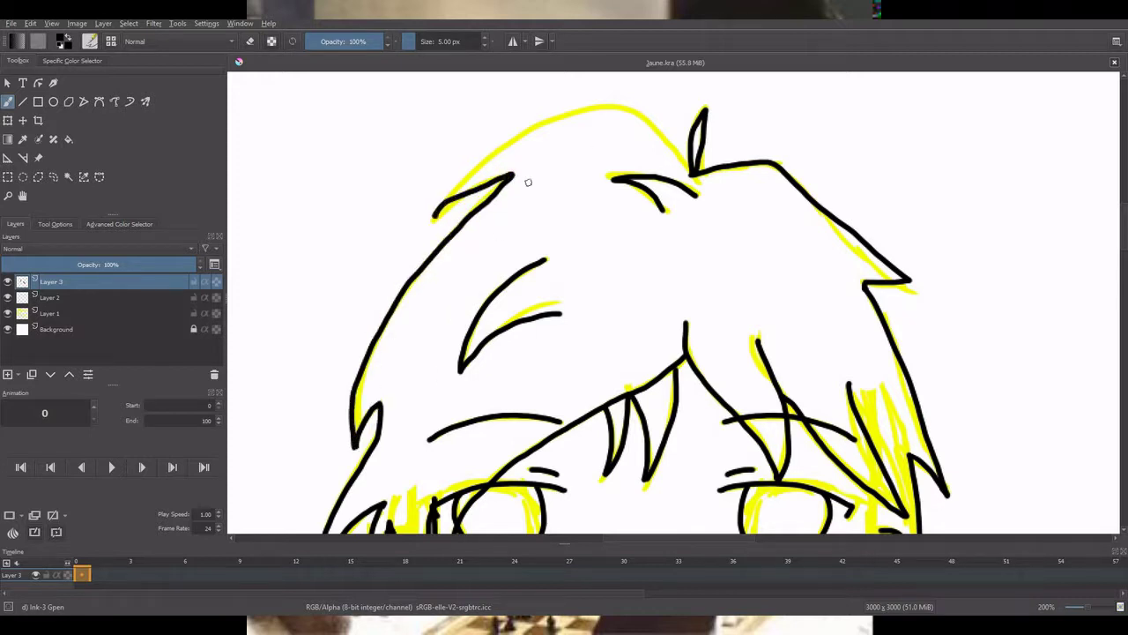
{"action": "key", "text": "ctrl+z"}
{"action": "mouse_move", "coordinate": [511, 175]}
{"action": "left_mouse_down"}
{"action": "mouse_move", "coordinate": [433, 222]}
{"action": "mouse_move", "coordinate": [649, 129]}
{"action": "left_mouse_up"}
{"action": "key", "text": "ctrl+z"}
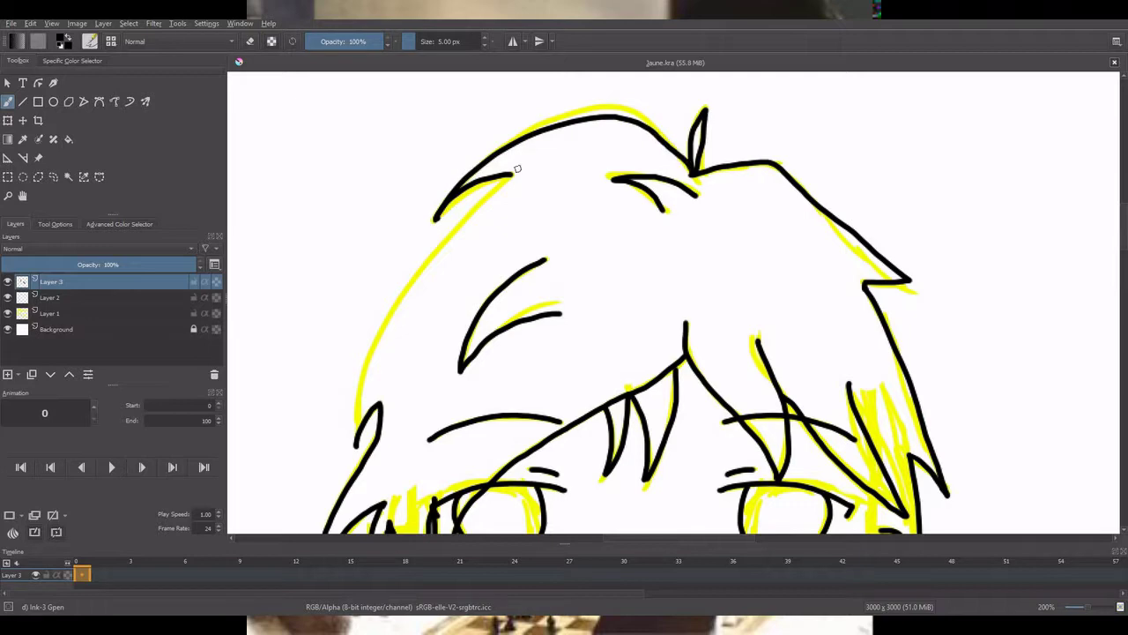
Step: Ink the long outer hair contour down the left side of the head to the lower pointed lock
{"action": "mouse_move", "coordinate": [518, 169]}
{"action": "left_mouse_down"}
{"action": "mouse_move", "coordinate": [346, 407]}
{"action": "mouse_move", "coordinate": [354, 464]}
{"action": "left_mouse_up"}
{"action": "key", "text": "ctrl+z"}
{"action": "mouse_move", "coordinate": [490, 195]}
{"action": "left_mouse_down"}
{"action": "mouse_move", "coordinate": [363, 369]}
{"action": "mouse_move", "coordinate": [356, 431]}
{"action": "left_mouse_up"}
Step: Ink the two slanted neck lines above the collar and save the document
{"action": "scroll", "coordinate": [493, 202], "scroll_direction": "down", "scroll_amount": 6}
{"action": "scroll", "coordinate": [515, 300], "scroll_direction": "up", "scroll_amount": 5}
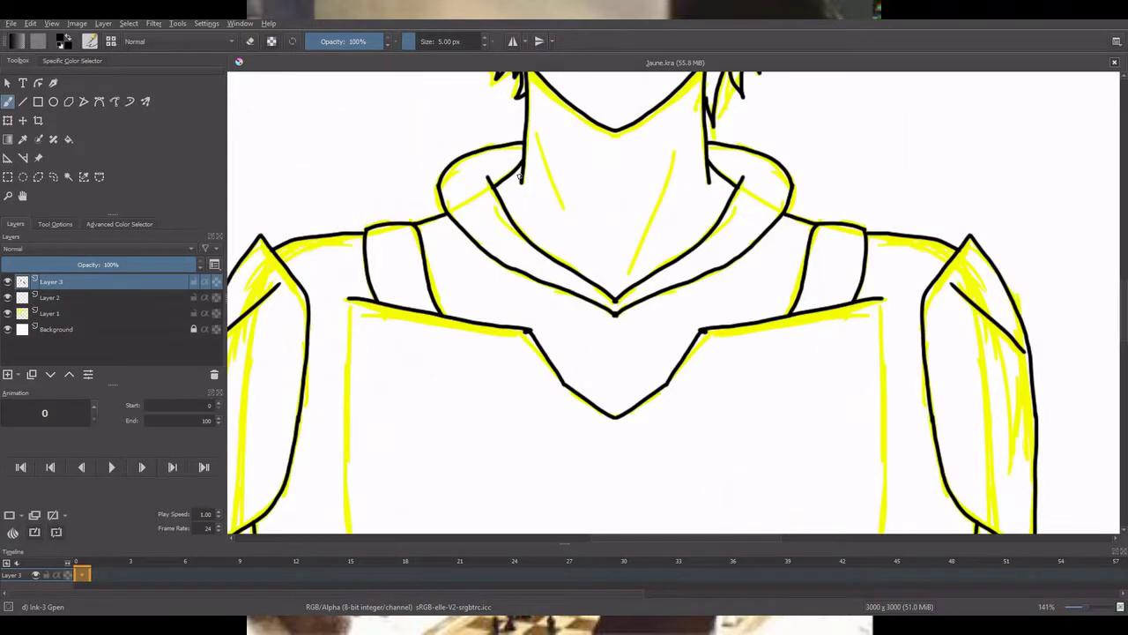
{"action": "left_click_drag", "start_coordinate": [670, 165], "coordinate": [629, 271]}
{"action": "key", "text": "ctrl+s"}
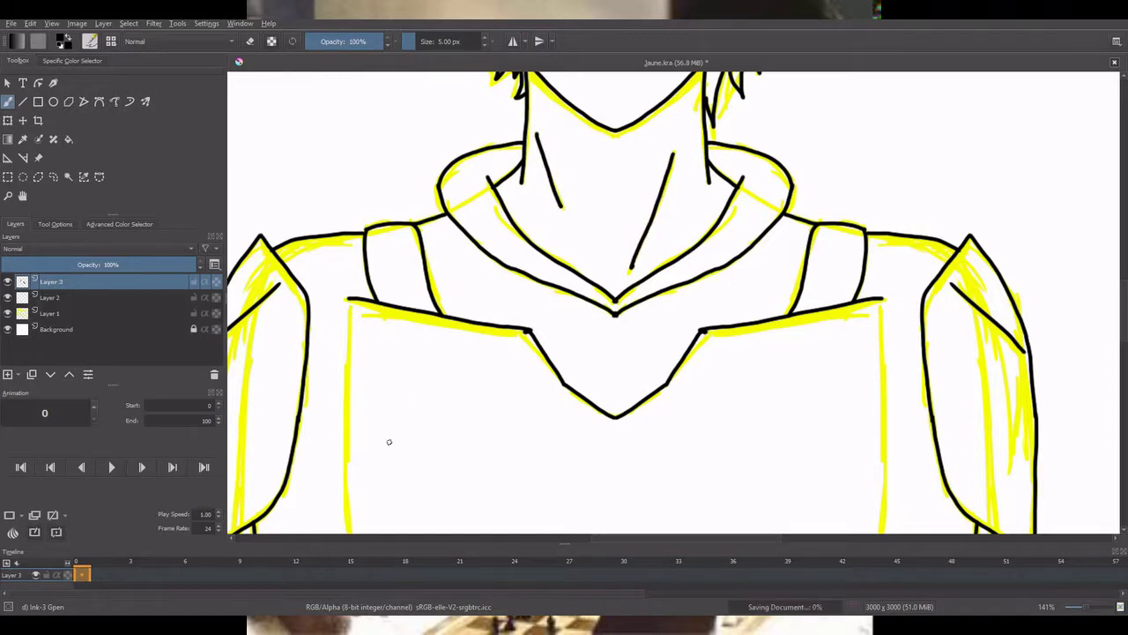
Step: Turn on horizontal mirroring and ink the shallow V-shaped bottom edge of the chest plate
{"action": "left_click_drag", "start_coordinate": [1124, 302], "coordinate": [1124, 360]}
{"action": "left_click", "coordinate": [513, 41]}
{"action": "left_click_drag", "start_coordinate": [623, 539], "coordinate": [604, 538]}
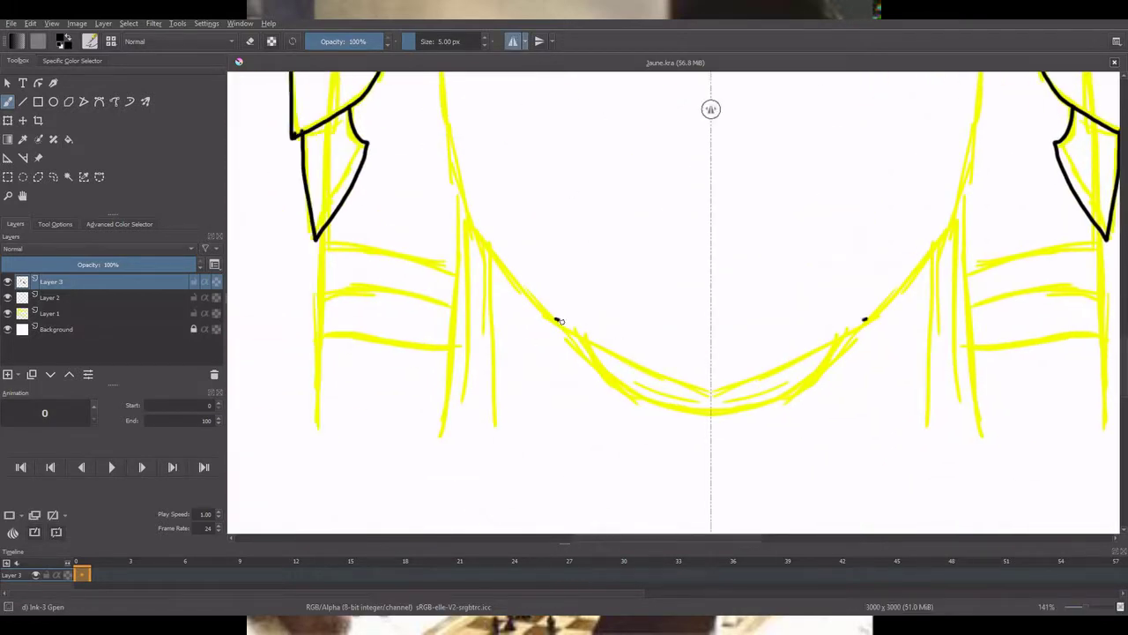
{"action": "mouse_move", "coordinate": [558, 320]}
{"action": "left_mouse_down"}
{"action": "mouse_move", "coordinate": [711, 396]}
{"action": "mouse_move", "coordinate": [683, 385]}
{"action": "left_mouse_up"}
{"action": "key", "text": "ctrl+z"}
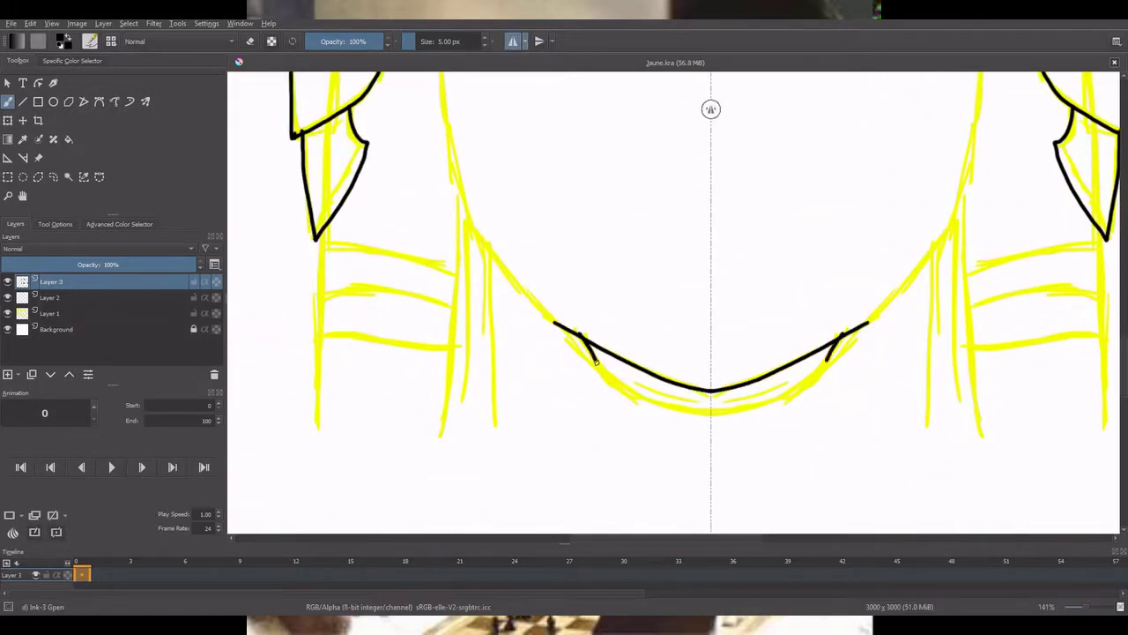
Step: Try to ink the curved rim beneath the chest plate's bottom edge
{"action": "key", "text": "ctrl+z"}
{"action": "mouse_move", "coordinate": [579, 337]}
{"action": "left_mouse_down"}
{"action": "mouse_move", "coordinate": [621, 388]}
{"action": "mouse_move", "coordinate": [707, 414]}
{"action": "left_mouse_up"}
{"action": "key", "text": "ctrl+z"}
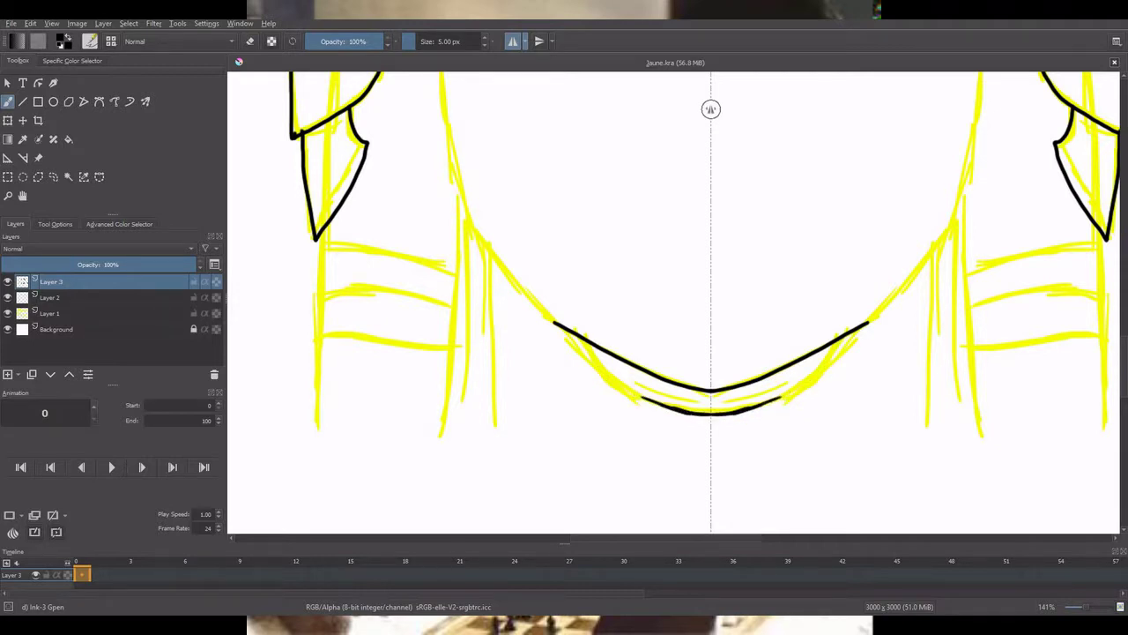
{"action": "key", "text": "ctrl+z"}
Step: Ink the chest plate's lower slanted edges and the vertical torso and inner arm lines beside them
{"action": "mouse_move", "coordinate": [332, 242]}
{"action": "left_mouse_down"}
{"action": "mouse_move", "coordinate": [450, 264]}
{"action": "mouse_move", "coordinate": [496, 430]}
{"action": "left_mouse_up"}
{"action": "key", "text": "ctrl+z"}
{"action": "left_click_drag", "start_coordinate": [475, 230], "coordinate": [553, 321]}
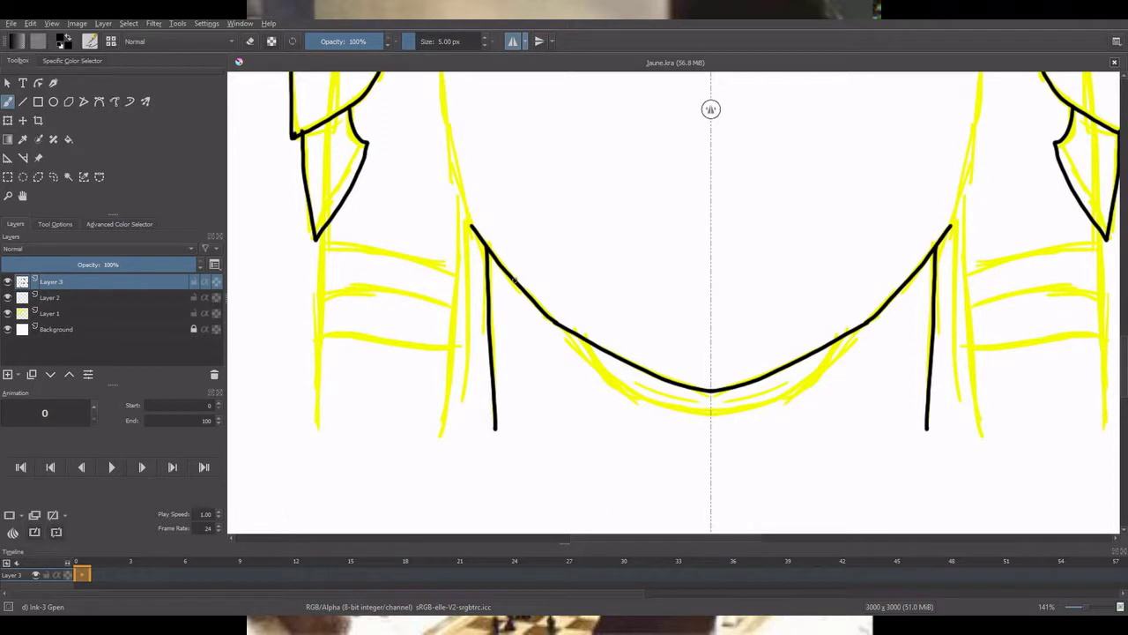
{"action": "left_click_drag", "start_coordinate": [461, 192], "coordinate": [452, 432]}
Step: Ink the three curved band lines across both arms below the elbow armor
{"action": "left_click_drag", "start_coordinate": [321, 240], "coordinate": [441, 255]}
{"action": "key", "text": "ctrl+z"}
{"action": "left_click_drag", "start_coordinate": [318, 335], "coordinate": [457, 340]}
{"action": "key", "text": "ctrl+z"}
{"action": "mouse_move", "coordinate": [319, 302]}
{"action": "left_mouse_down"}
{"action": "mouse_move", "coordinate": [384, 289]}
{"action": "mouse_move", "coordinate": [458, 311]}
{"action": "left_mouse_up"}
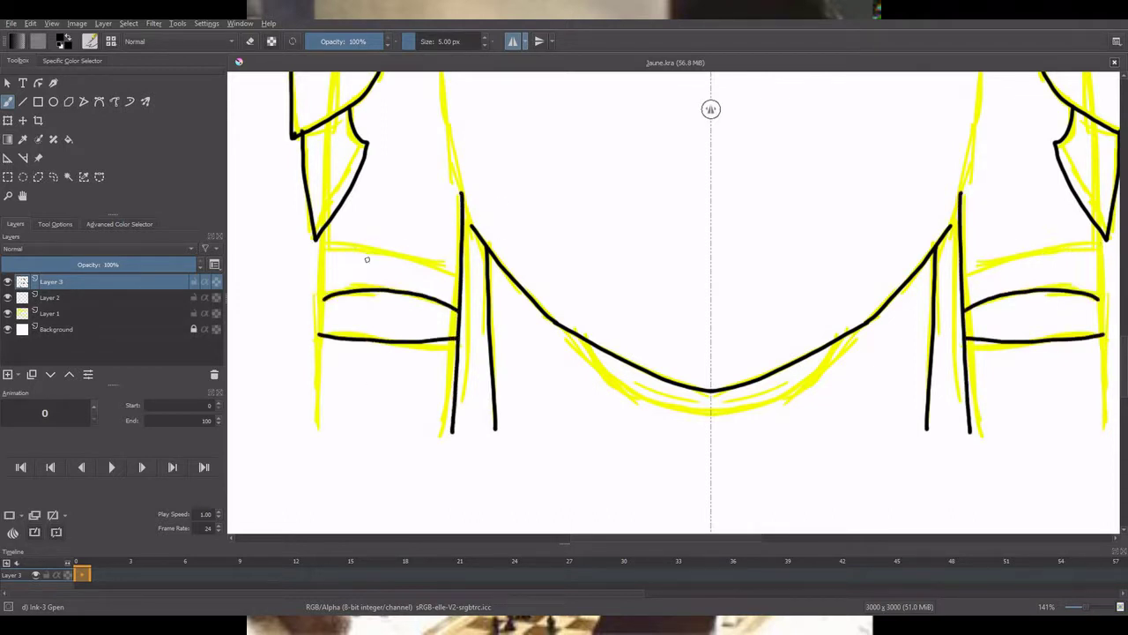
{"action": "left_click_drag", "start_coordinate": [321, 255], "coordinate": [458, 280]}
{"action": "key", "text": "ctrl+z"}
{"action": "left_click_drag", "start_coordinate": [391, 252], "coordinate": [457, 274]}
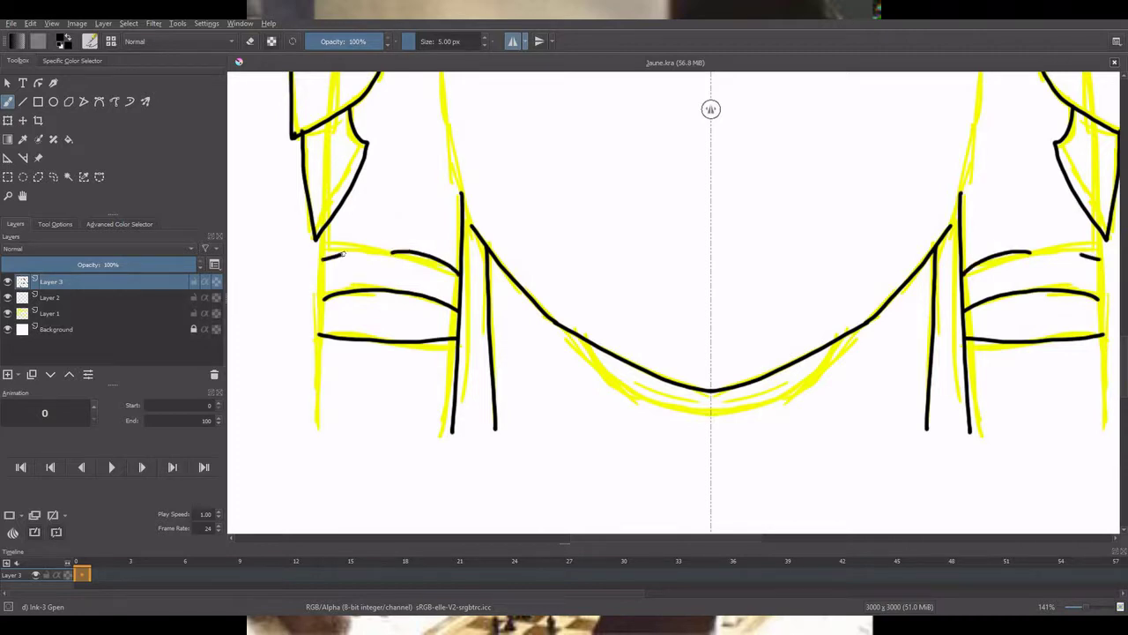
{"action": "left_click_drag", "start_coordinate": [388, 251], "coordinate": [320, 269]}
Step: Ink the outer edge of both arms from the elbow armor's tip down past the bands
{"action": "scroll", "coordinate": [587, 347], "scroll_direction": "down", "scroll_amount": 4}
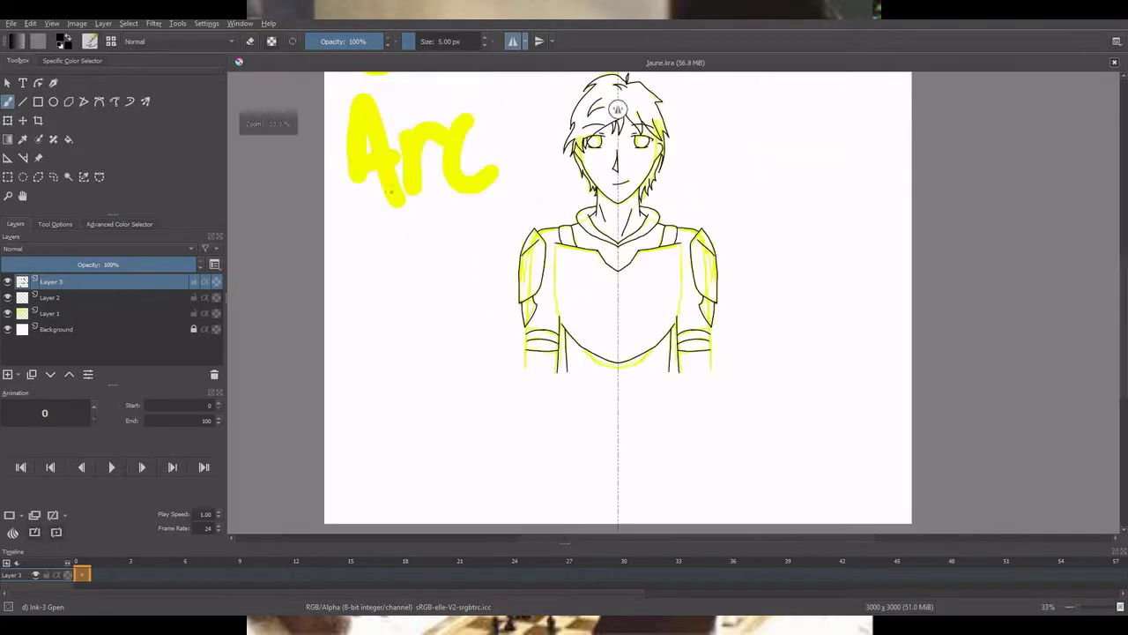
{"action": "scroll", "coordinate": [773, 491], "scroll_direction": "up", "scroll_amount": 2}
{"action": "left_click_drag", "start_coordinate": [688, 537], "coordinate": [613, 538]}
{"action": "left_click_drag", "start_coordinate": [1122, 390], "coordinate": [1118, 311]}
{"action": "scroll", "coordinate": [1118, 315], "scroll_direction": "down", "scroll_amount": 3}
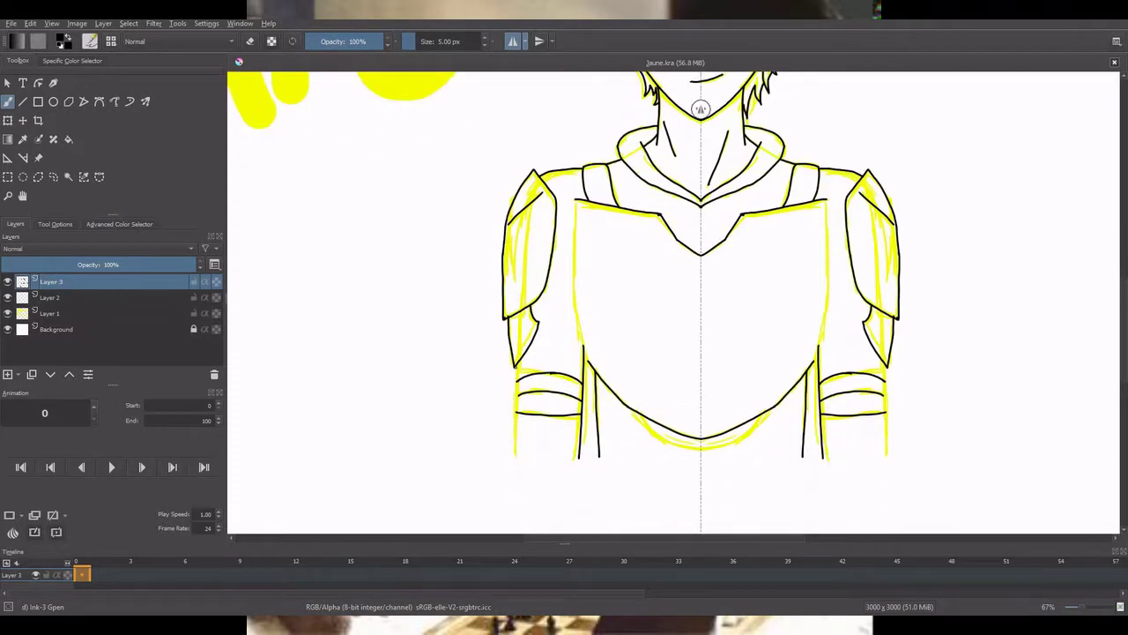
{"action": "key", "text": "ctrl+z"}
{"action": "left_click_drag", "start_coordinate": [516, 364], "coordinate": [516, 457]}
Step: Ink both side edges of the chest plate from its upper corners down to the waist
{"action": "left_click_drag", "start_coordinate": [580, 365], "coordinate": [575, 255]}
{"action": "key", "text": "ctrl+z"}
{"action": "scroll", "coordinate": [563, 271], "scroll_direction": "up", "scroll_amount": 2}
{"action": "left_click", "coordinate": [8, 102]}
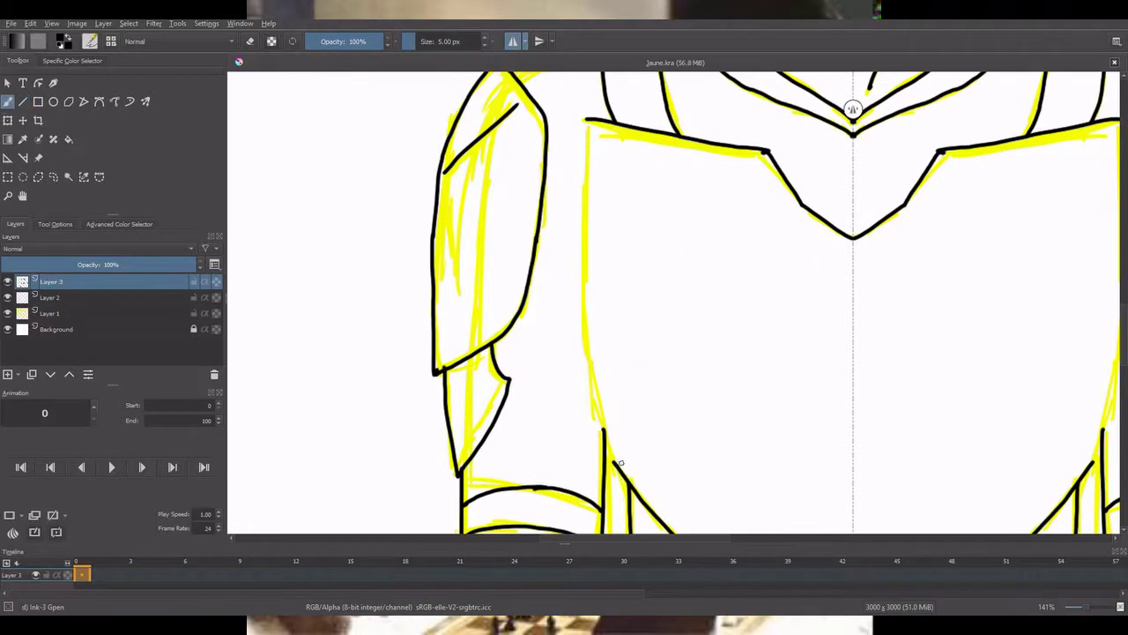
{"action": "mouse_move", "coordinate": [588, 121]}
{"action": "left_mouse_down"}
{"action": "mouse_move", "coordinate": [583, 293]}
{"action": "mouse_move", "coordinate": [598, 378]}
{"action": "mouse_move", "coordinate": [582, 335]}
{"action": "left_mouse_up"}
{"action": "key", "text": "ctrl+z"}
{"action": "key", "text": "ctrl+z"}
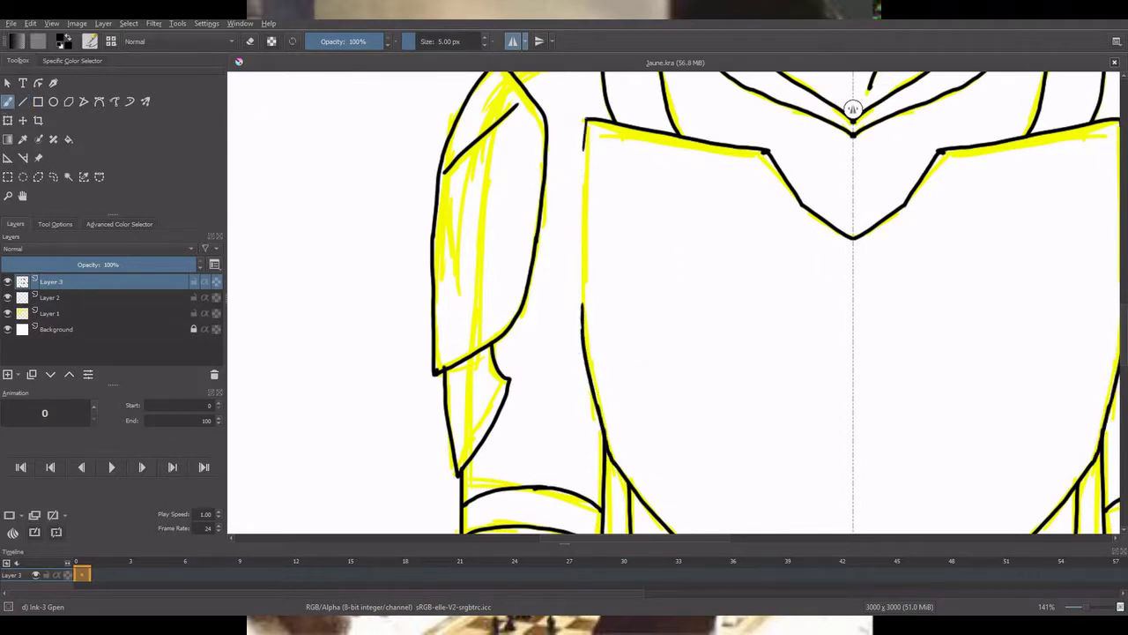
{"action": "left_click_drag", "start_coordinate": [585, 119], "coordinate": [582, 225]}
{"action": "left_click_drag", "start_coordinate": [580, 269], "coordinate": [583, 313]}
Step: Hide the yellow sketch on Layer 1
{"action": "scroll", "coordinate": [588, 305], "scroll_direction": "down", "scroll_amount": 4}
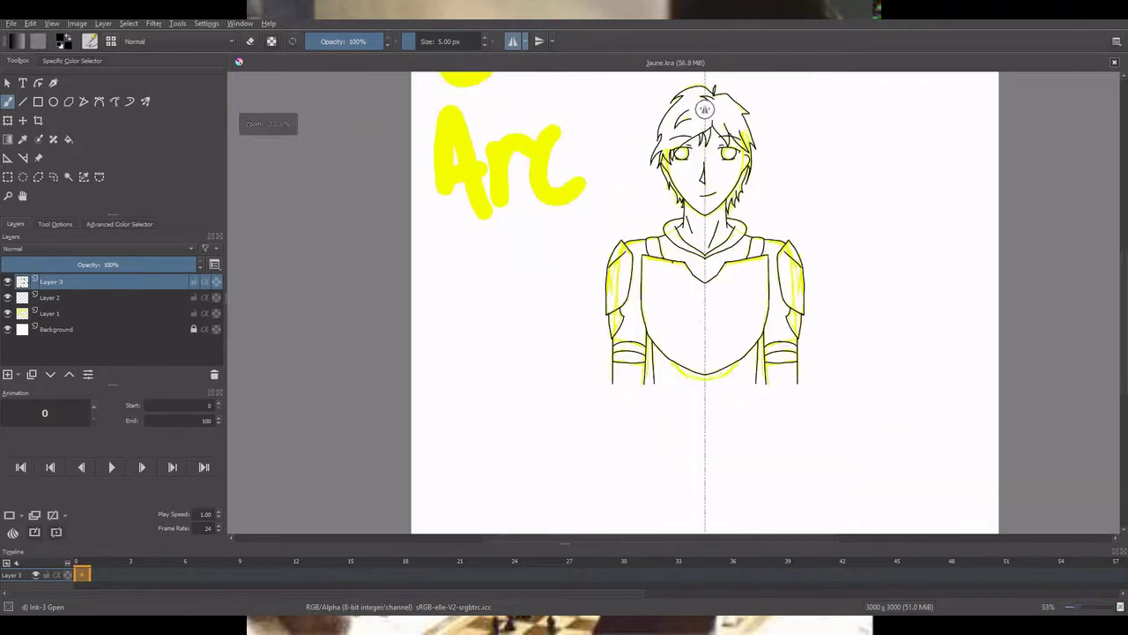
{"action": "left_click", "coordinate": [7, 314]}
{"action": "left_click_drag", "start_coordinate": [1124, 360], "coordinate": [1124, 329]}
Step: Ink the small pointed lock in front of the right ear and the ear's lower inner line
{"action": "scroll", "coordinate": [748, 264], "scroll_direction": "up", "scroll_amount": 5}
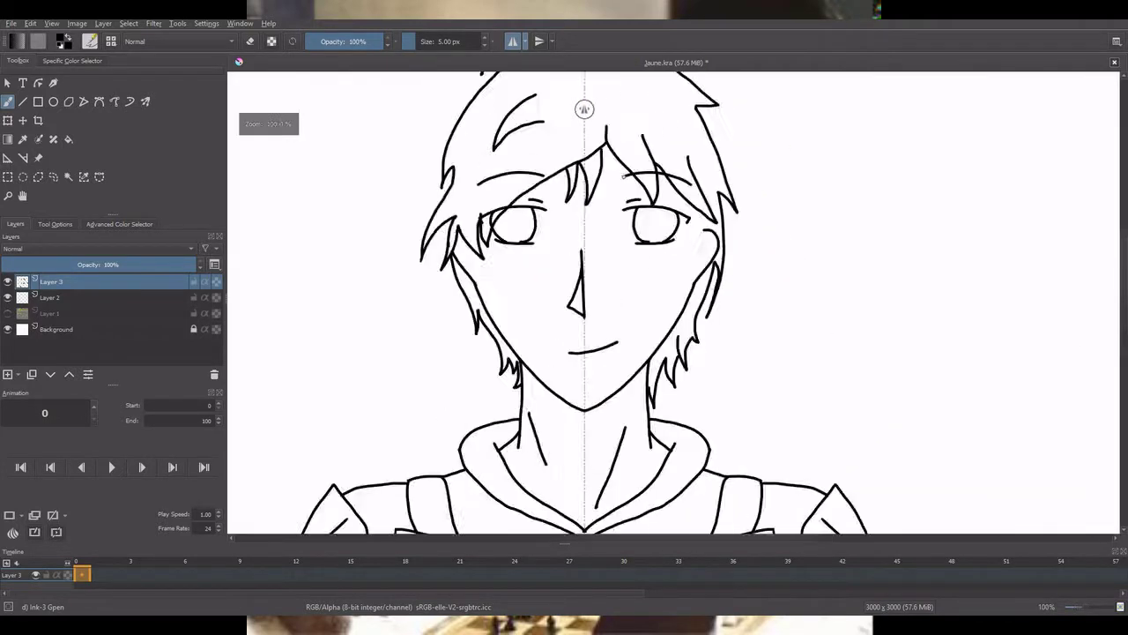
{"action": "left_click_drag", "start_coordinate": [726, 235], "coordinate": [708, 298]}
{"action": "key", "text": "ctrl+z"}
{"action": "left_click_drag", "start_coordinate": [724, 227], "coordinate": [710, 277]}
{"action": "mouse_move", "coordinate": [744, 250]}
{"action": "left_mouse_down"}
{"action": "mouse_move", "coordinate": [711, 279]}
{"action": "mouse_move", "coordinate": [724, 336]}
{"action": "left_mouse_up"}
{"action": "left_click", "coordinate": [512, 40]}
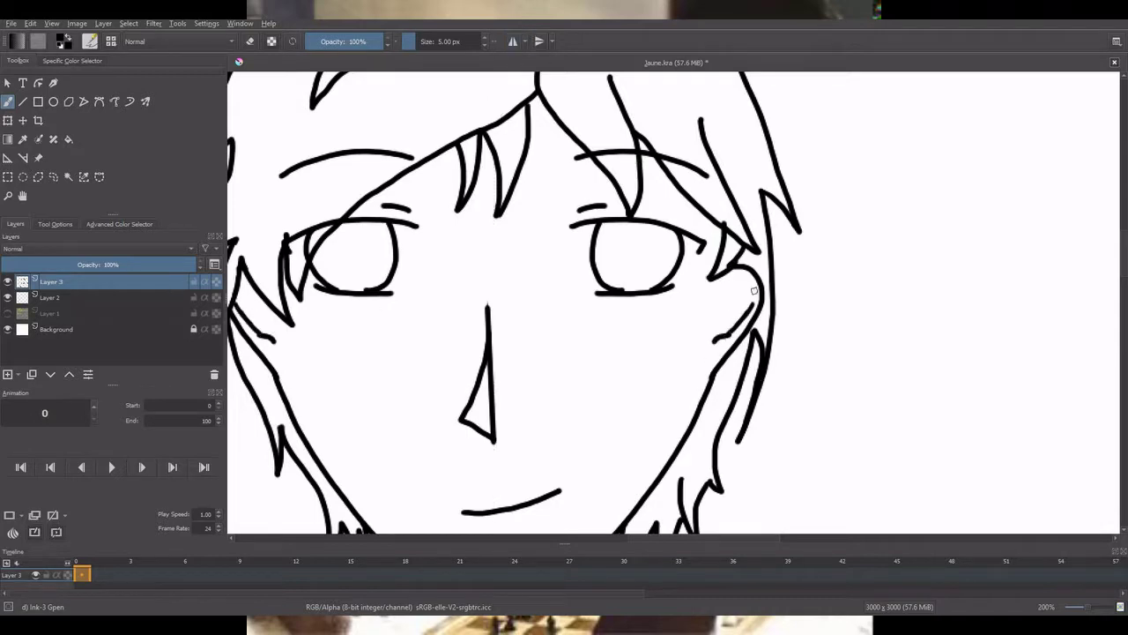
Step: Ink the remaining inner ear folds with horizontal mirroring on and save the document
{"action": "left_click", "coordinate": [513, 41]}
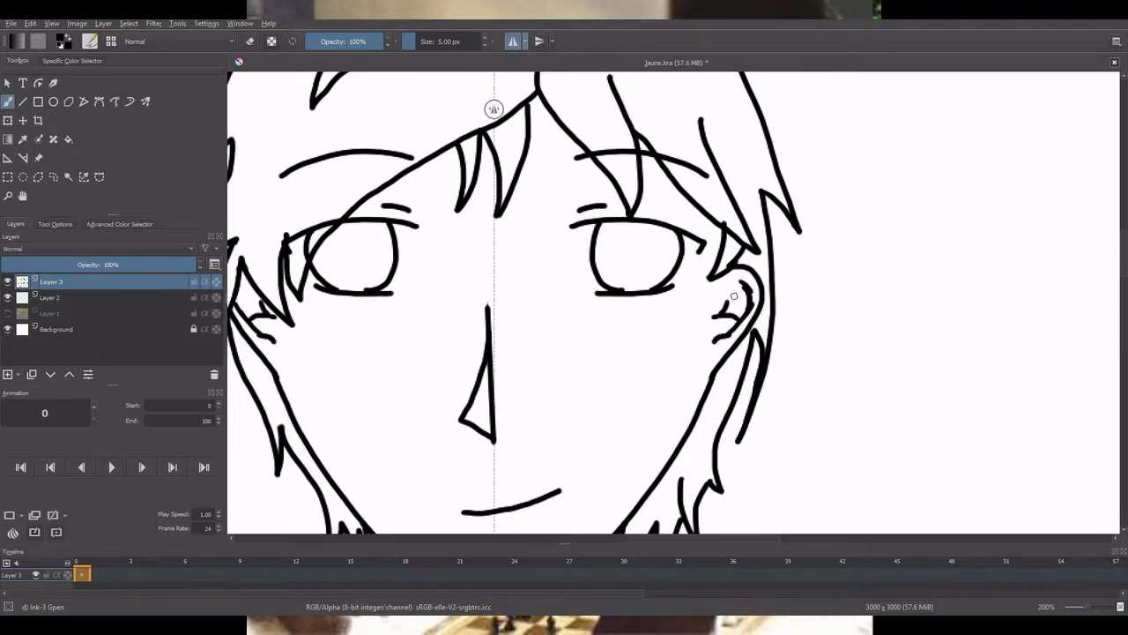
{"action": "scroll", "coordinate": [673, 397], "scroll_direction": "down", "scroll_amount": 6}
{"action": "scroll", "coordinate": [635, 507], "scroll_direction": "up", "scroll_amount": 2}
{"action": "key", "text": "ctrl+s"}
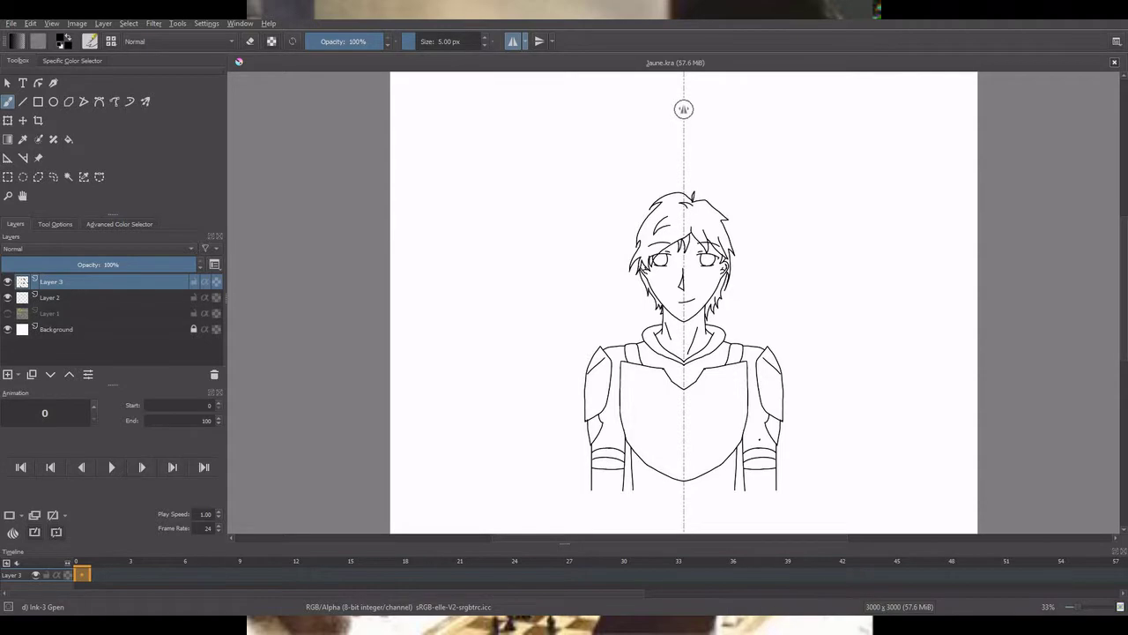
Step: Make Layer 2 the active layer and turn off horizontal mirroring
{"action": "left_click", "coordinate": [79, 300]}
{"action": "left_click", "coordinate": [513, 41]}
{"action": "scroll", "coordinate": [676, 454], "scroll_direction": "up", "scroll_amount": 2}
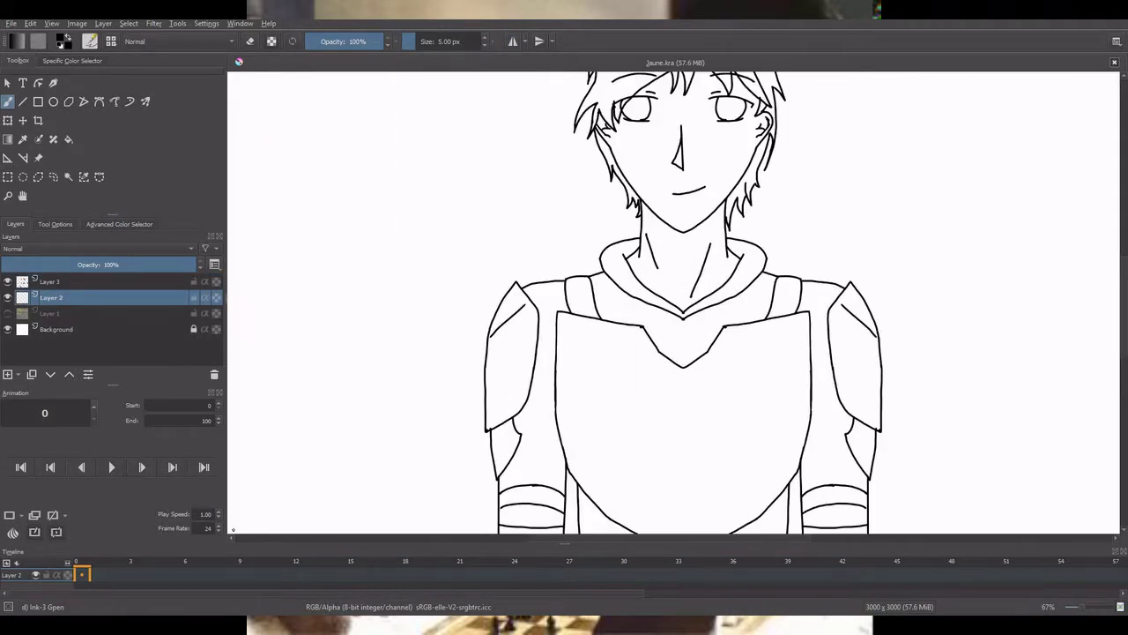
{"action": "left_click", "coordinate": [254, 604]}
{"action": "key", "text": "alt+Tab"}
{"action": "left_click", "coordinate": [119, 223]}
{"action": "left_click", "coordinate": [19, 226]}
Step: Turn on horizontal mirroring and paint the area between the collar and chest plate solid black with a larger brush
{"action": "mouse_move", "coordinate": [623, 333]}
{"action": "left_mouse_down"}
{"action": "mouse_move", "coordinate": [637, 377]}
{"action": "mouse_move", "coordinate": [684, 340]}
{"action": "left_mouse_up"}
{"action": "key", "text": "ctrl+z"}
{"action": "left_click_drag", "start_coordinate": [448, 42], "coordinate": [471, 43]}
{"action": "left_click", "coordinate": [513, 41]}
{"action": "left_click", "coordinate": [443, 44]}
{"action": "mouse_move", "coordinate": [660, 350]}
{"action": "left_mouse_down"}
{"action": "mouse_move", "coordinate": [603, 429]}
{"action": "mouse_move", "coordinate": [534, 339]}
{"action": "left_mouse_up"}
{"action": "key", "text": "ctrl+z"}
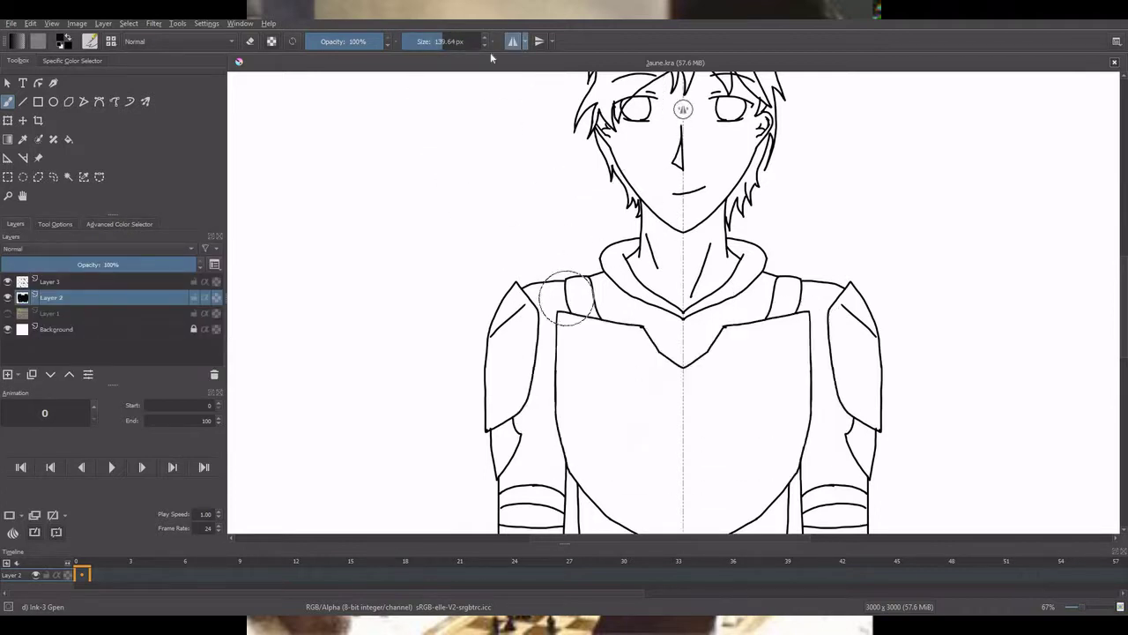
{"action": "left_click", "coordinate": [424, 41]}
{"action": "mouse_move", "coordinate": [596, 280]}
{"action": "left_mouse_down"}
{"action": "mouse_move", "coordinate": [657, 313]}
{"action": "mouse_move", "coordinate": [670, 371]}
{"action": "mouse_move", "coordinate": [593, 284]}
{"action": "left_mouse_up"}
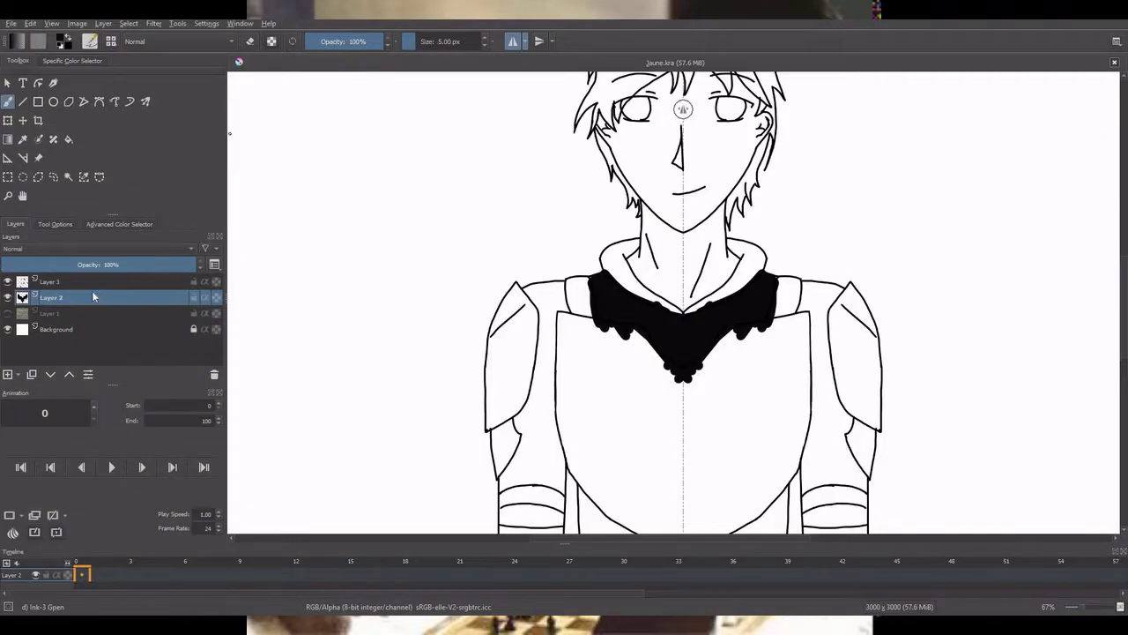
Step: On Layer 3, ink horizontal band lines across the gaps between the arm armor and the chest plate
{"action": "left_click", "coordinate": [98, 283]}
{"action": "left_click", "coordinate": [119, 224]}
{"action": "scroll", "coordinate": [650, 471], "scroll_direction": "up", "scroll_amount": 2}
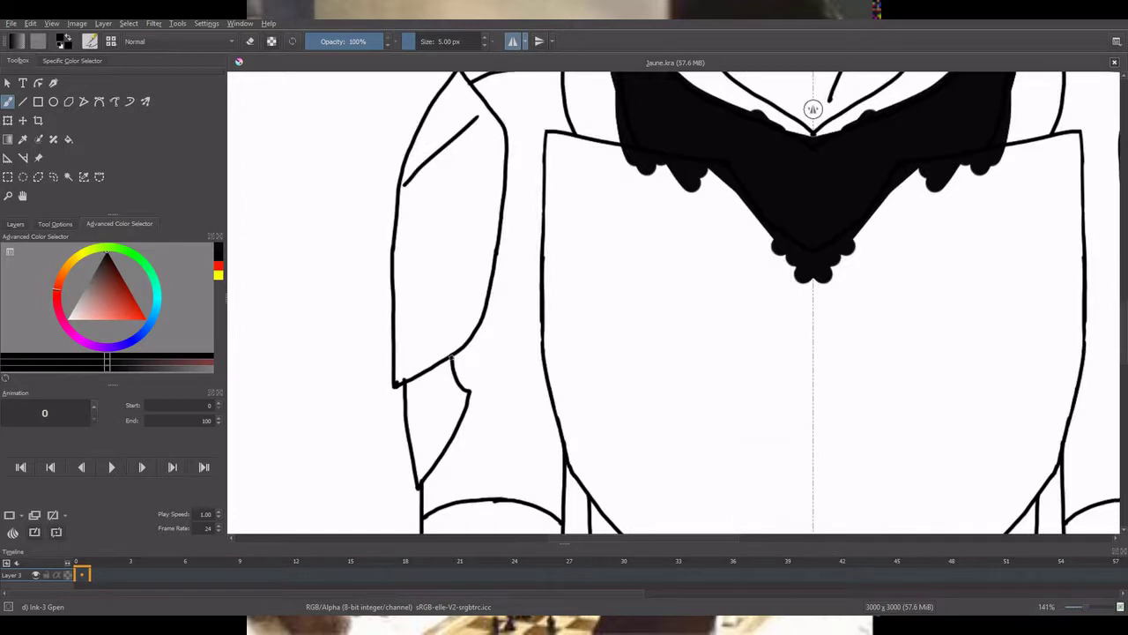
{"action": "left_click_drag", "start_coordinate": [457, 380], "coordinate": [545, 393]}
{"action": "left_click_drag", "start_coordinate": [497, 435], "coordinate": [550, 436]}
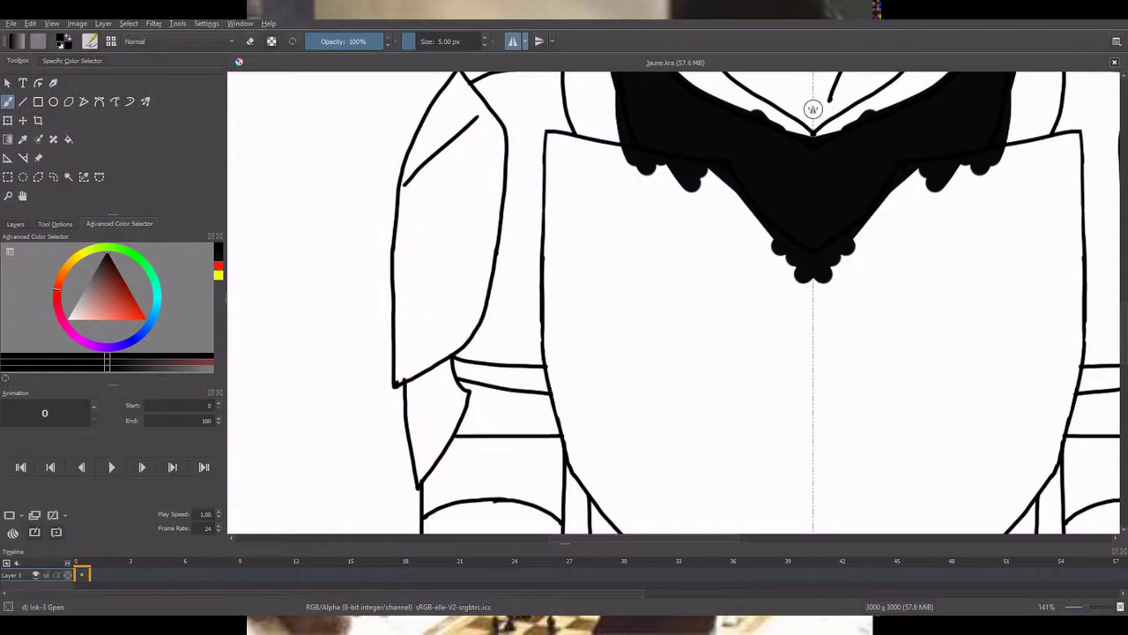
Step: Redraw the lower band lines and add upper ones between the arm armor and chest plate, and save the document
{"action": "mouse_move", "coordinate": [550, 212]}
{"action": "left_mouse_down"}
{"action": "mouse_move", "coordinate": [502, 205]}
{"action": "mouse_move", "coordinate": [541, 213]}
{"action": "left_mouse_up"}
{"action": "key", "text": "ctrl+z"}
{"action": "left_click_drag", "start_coordinate": [531, 264], "coordinate": [540, 265]}
{"action": "key", "text": "ctrl+z"}
{"action": "key", "text": "ctrl+z"}
{"action": "key", "text": "ctrl+z"}
{"action": "key", "text": "ctrl+z"}
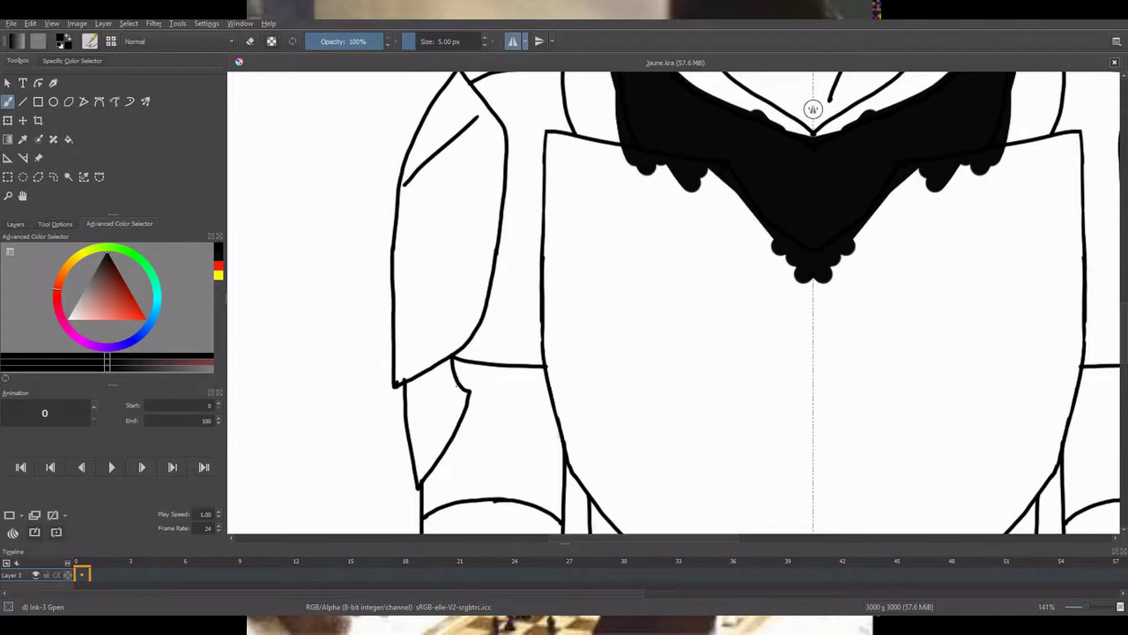
{"action": "left_click_drag", "start_coordinate": [459, 386], "coordinate": [550, 394]}
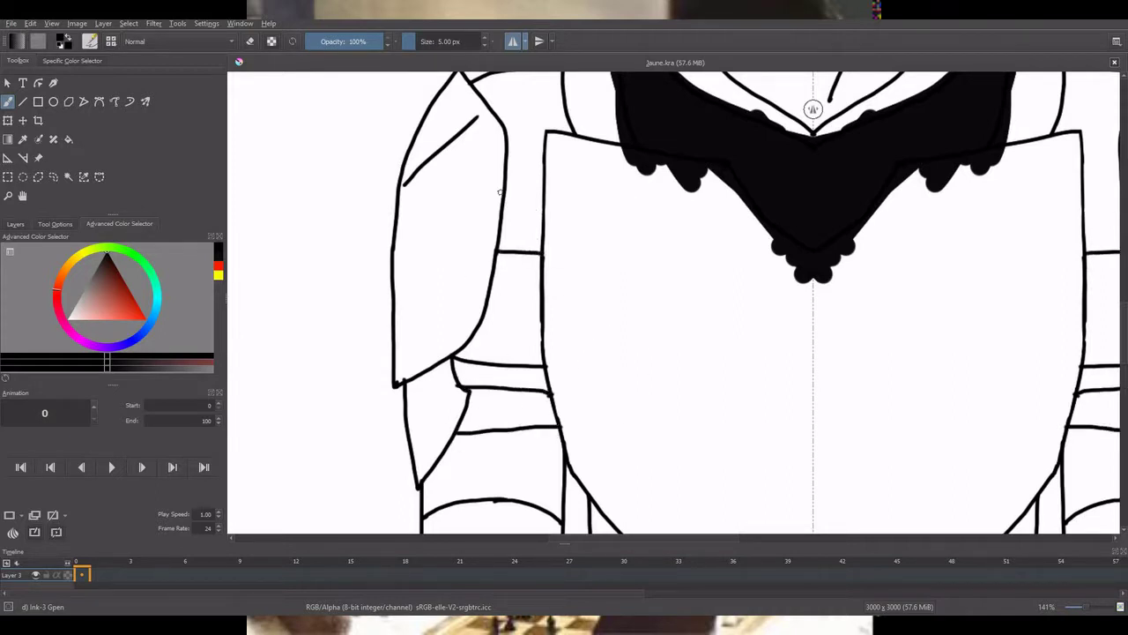
{"action": "key", "text": "ctrl+s"}
Step: On Layer 2, paint the middle section between the arm armor and chest plate solid black with a larger brush
{"action": "left_click", "coordinate": [16, 224]}
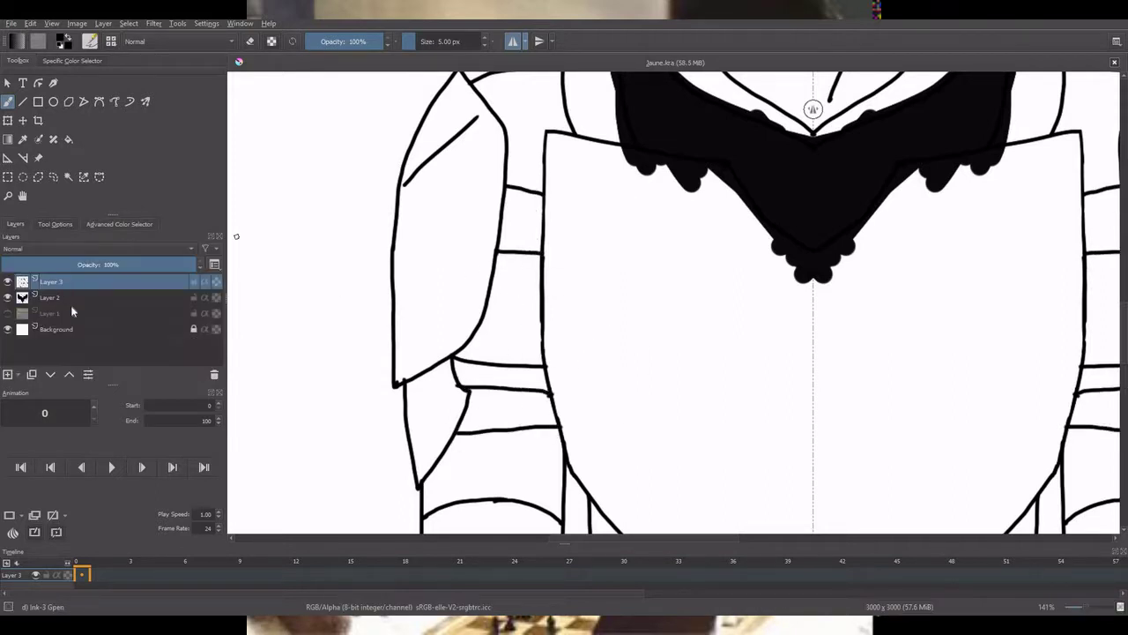
{"action": "left_click", "coordinate": [72, 300]}
{"action": "mouse_move", "coordinate": [513, 263]}
{"action": "left_mouse_down"}
{"action": "mouse_move", "coordinate": [534, 331]}
{"action": "mouse_move", "coordinate": [554, 329]}
{"action": "mouse_move", "coordinate": [493, 300]}
{"action": "mouse_move", "coordinate": [459, 341]}
{"action": "left_mouse_up"}
Step: Paint the shoulder area between the shoulder armor and the chest plate strap solid black on both sides
{"action": "scroll", "coordinate": [560, 150], "scroll_direction": "down", "scroll_amount": 4}
{"action": "scroll", "coordinate": [550, 141], "scroll_direction": "up", "scroll_amount": 4}
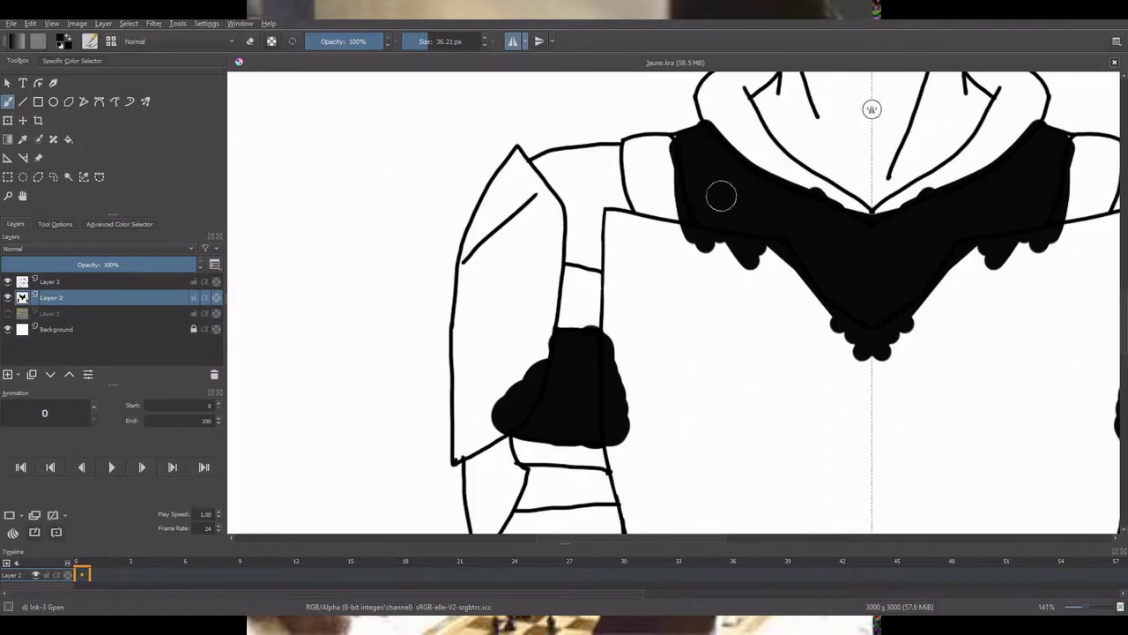
{"action": "left_click_drag", "start_coordinate": [654, 154], "coordinate": [666, 150]}
{"action": "key", "text": "ctrl+z"}
{"action": "mouse_move", "coordinate": [589, 135]}
{"action": "left_mouse_down"}
{"action": "mouse_move", "coordinate": [610, 167]}
{"action": "mouse_move", "coordinate": [534, 176]}
{"action": "left_mouse_up"}
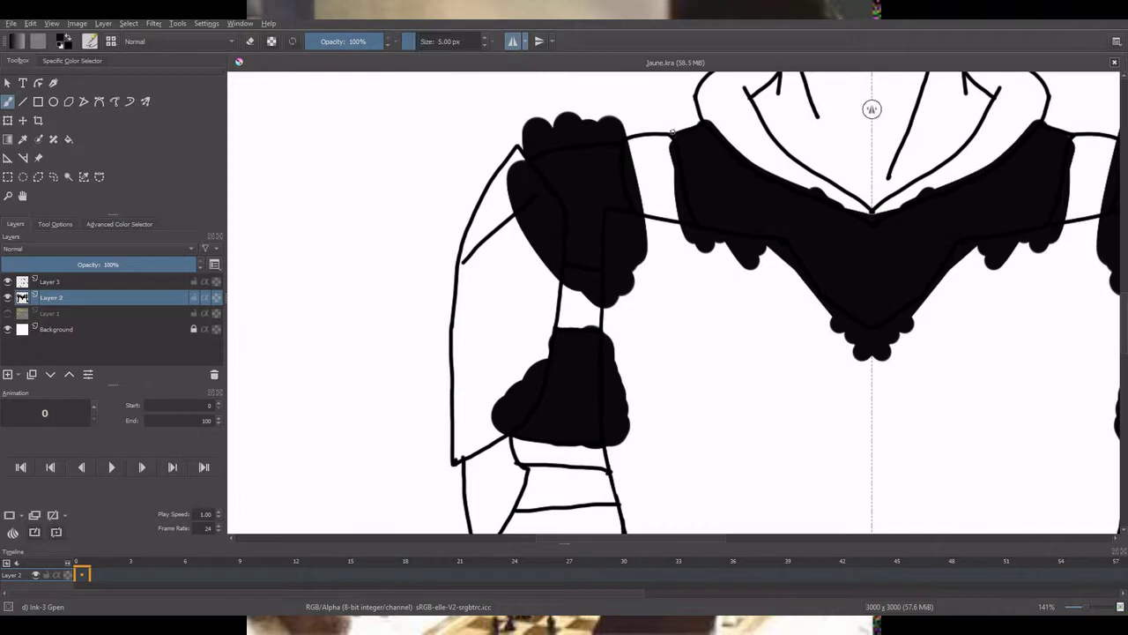
Step: Erase the black overspill below the outline of the shirt's lower edge and central point, mirrored on both sides
{"action": "scroll", "coordinate": [773, 106], "scroll_direction": "down", "scroll_amount": 2}
{"action": "scroll", "coordinate": [862, 292], "scroll_direction": "up", "scroll_amount": 3}
{"action": "left_click_drag", "start_coordinate": [1122, 349], "coordinate": [1121, 330]}
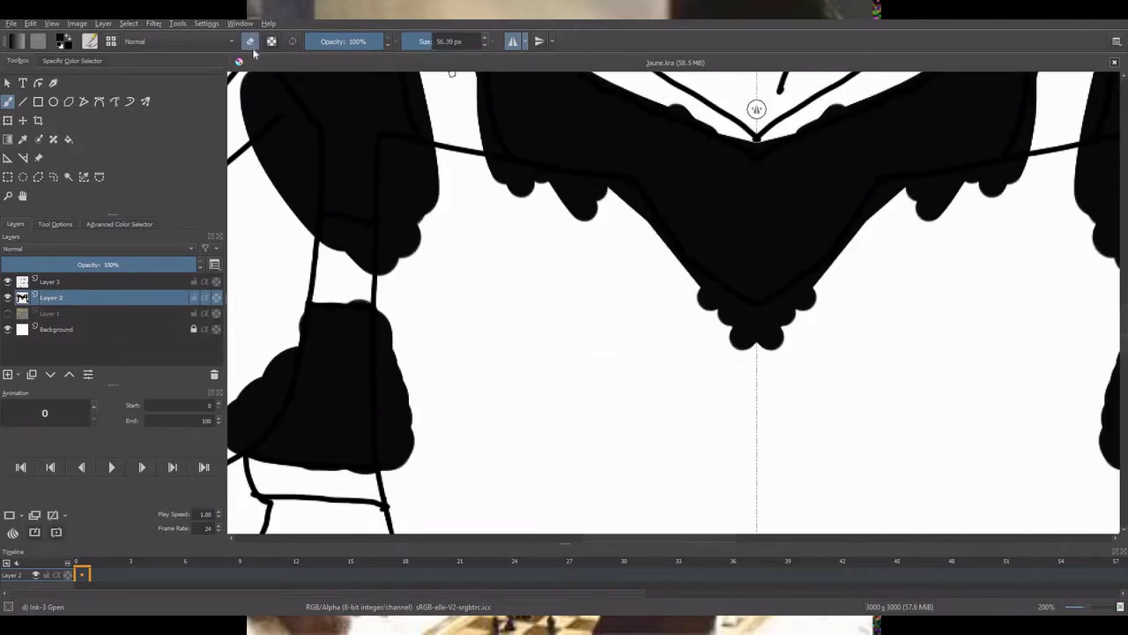
{"action": "mouse_move", "coordinate": [494, 205]}
{"action": "left_mouse_down"}
{"action": "mouse_move", "coordinate": [593, 222]}
{"action": "mouse_move", "coordinate": [750, 344]}
{"action": "left_mouse_up"}
{"action": "left_click_drag", "start_coordinate": [629, 202], "coordinate": [727, 290]}
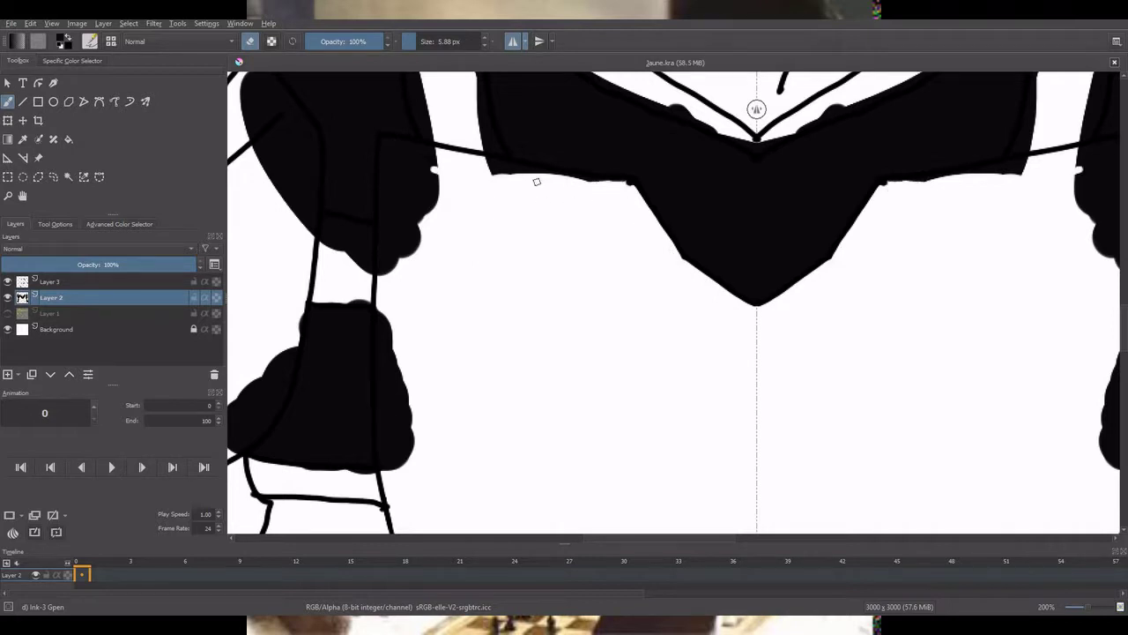
{"action": "left_click_drag", "start_coordinate": [536, 182], "coordinate": [621, 181]}
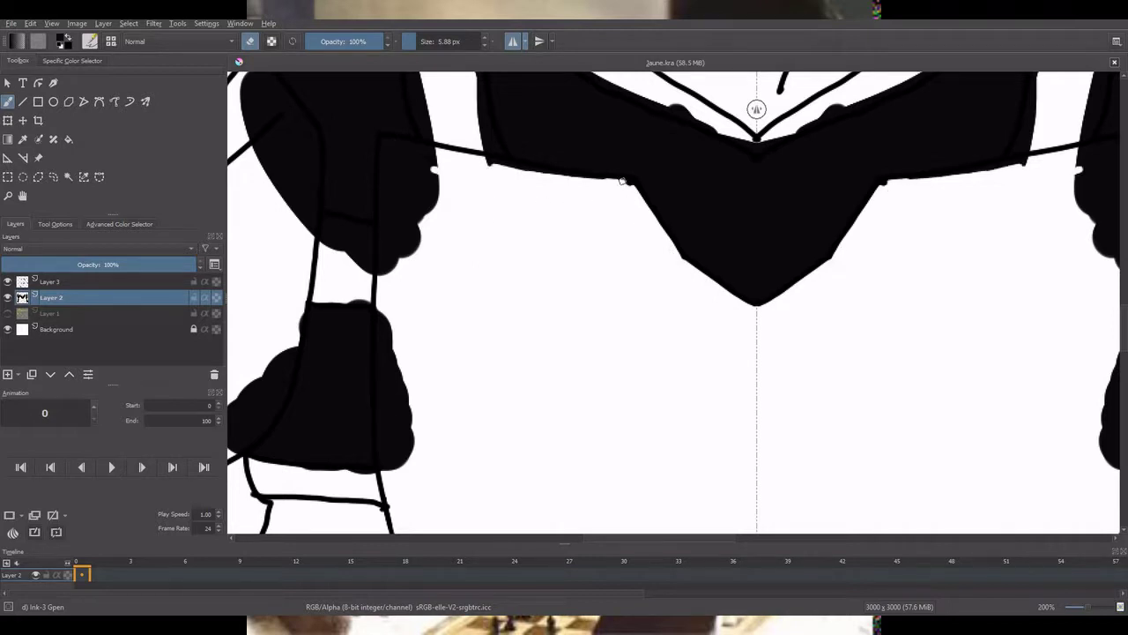
Step: With an 11.48 px eraser, remove the black overspill on the chest plate and around the gap between the two sleeve sections
{"action": "left_click", "coordinate": [420, 42]}
{"action": "left_click_drag", "start_coordinate": [397, 216], "coordinate": [385, 251]}
{"action": "mouse_move", "coordinate": [386, 162]}
{"action": "left_mouse_down"}
{"action": "mouse_move", "coordinate": [432, 151]}
{"action": "mouse_move", "coordinate": [434, 172]}
{"action": "mouse_move", "coordinate": [410, 179]}
{"action": "mouse_move", "coordinate": [386, 166]}
{"action": "left_mouse_up"}
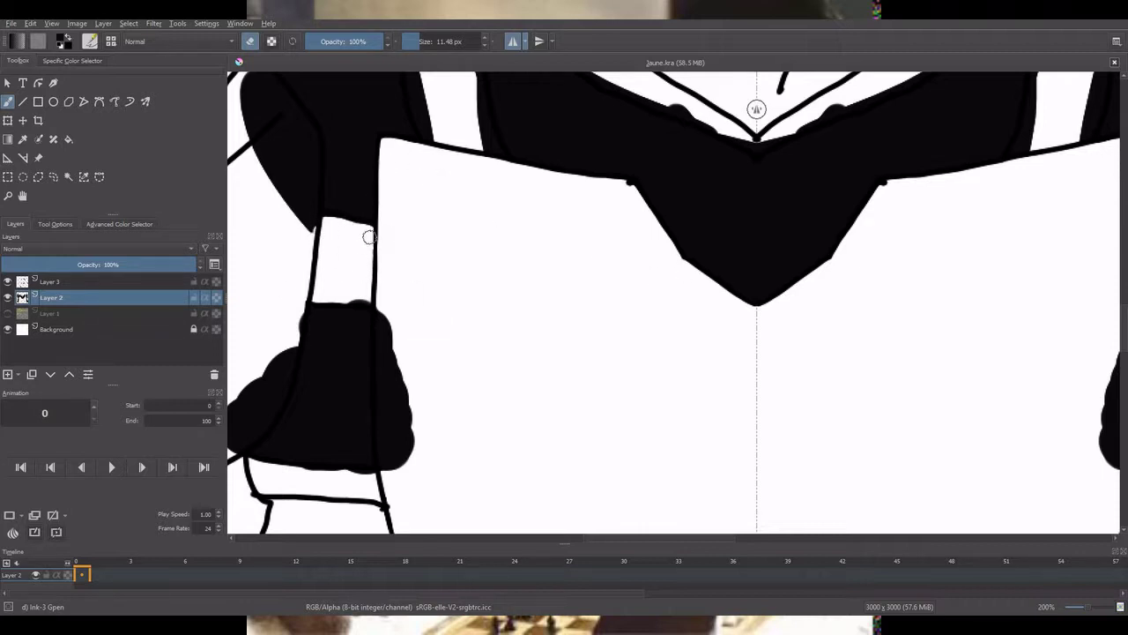
{"action": "left_click_drag", "start_coordinate": [389, 298], "coordinate": [386, 338]}
{"action": "key", "text": "ctrl+z"}
{"action": "key", "text": "ctrl+z"}
{"action": "left_click_drag", "start_coordinate": [333, 267], "coordinate": [316, 226]}
{"action": "mouse_move", "coordinate": [389, 304]}
{"action": "left_mouse_down"}
{"action": "mouse_move", "coordinate": [386, 407]}
{"action": "mouse_move", "coordinate": [387, 386]}
{"action": "mouse_move", "coordinate": [410, 478]}
{"action": "mouse_move", "coordinate": [398, 439]}
{"action": "mouse_move", "coordinate": [322, 474]}
{"action": "left_mouse_up"}
Step: Erase the black overspill inside the shoulder armor along the sleeve's outer edge
{"action": "left_click_drag", "start_coordinate": [266, 396], "coordinate": [288, 337]}
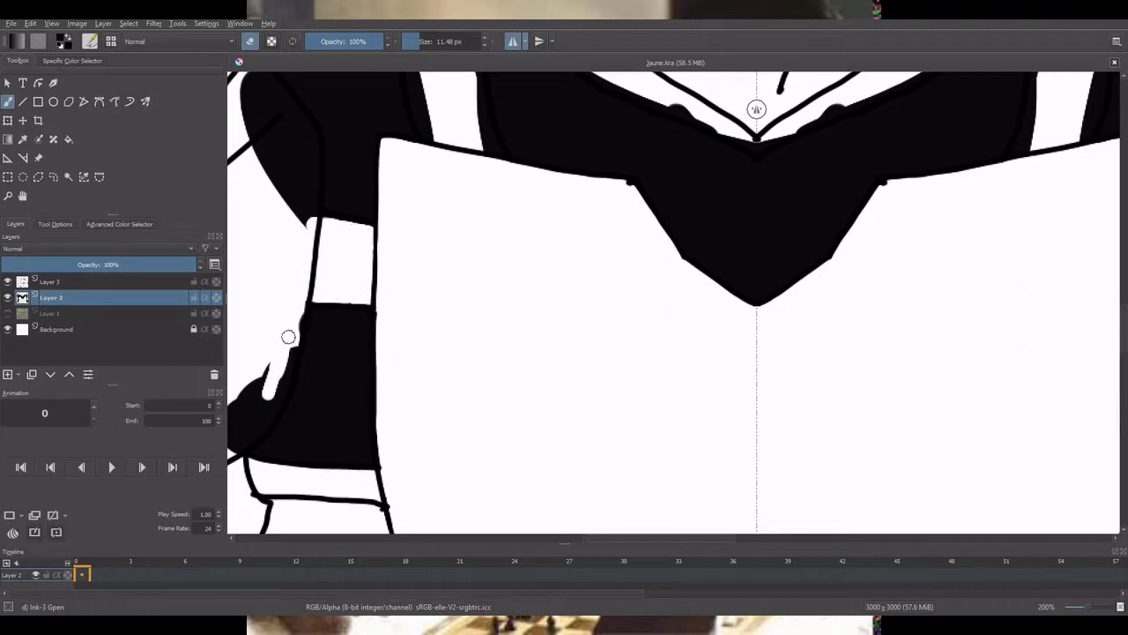
{"action": "mouse_move", "coordinate": [250, 104]}
{"action": "left_mouse_down"}
{"action": "mouse_move", "coordinate": [305, 230]}
{"action": "mouse_move", "coordinate": [312, 159]}
{"action": "left_mouse_up"}
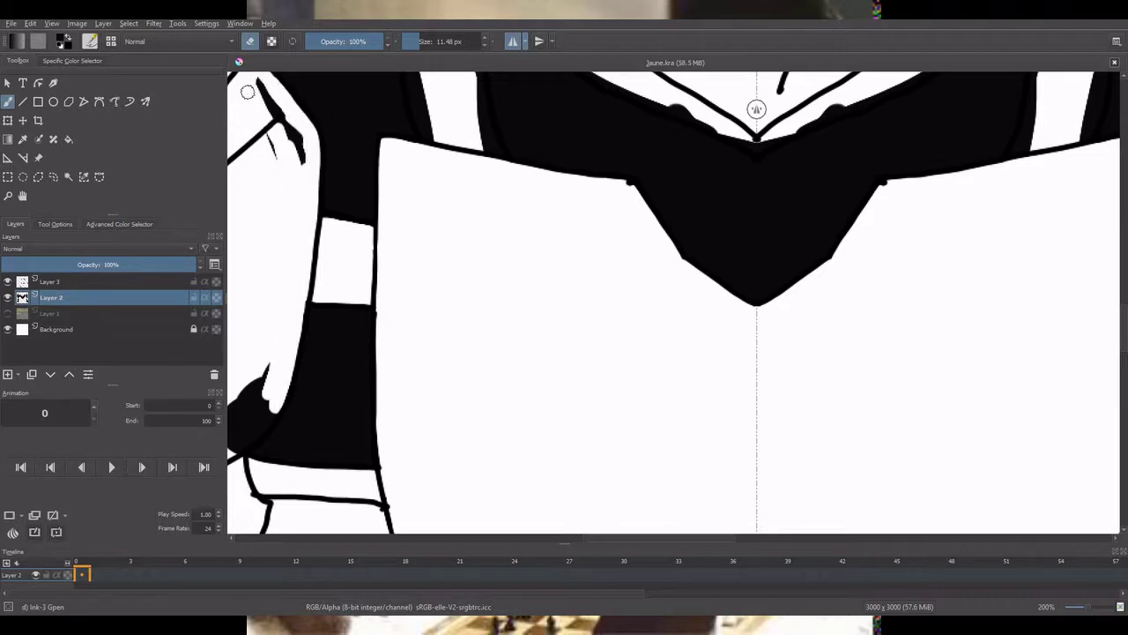
{"action": "left_click_drag", "start_coordinate": [247, 92], "coordinate": [265, 108]}
Step: Erase the black overspill along the shoulder strap, above the shoulder line and inside the collar
{"action": "scroll", "coordinate": [477, 228], "scroll_direction": "down", "scroll_amount": 4}
{"action": "scroll", "coordinate": [423, 177], "scroll_direction": "up", "scroll_amount": 4}
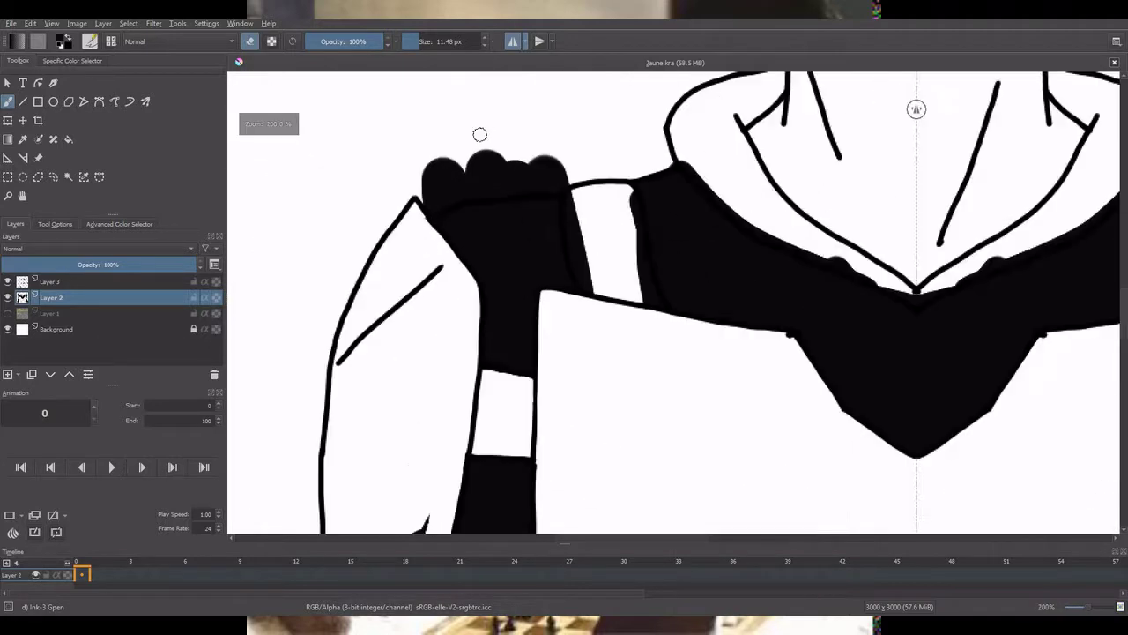
{"action": "left_click_drag", "start_coordinate": [578, 189], "coordinate": [570, 215]}
{"action": "left_click_drag", "start_coordinate": [648, 309], "coordinate": [637, 188]}
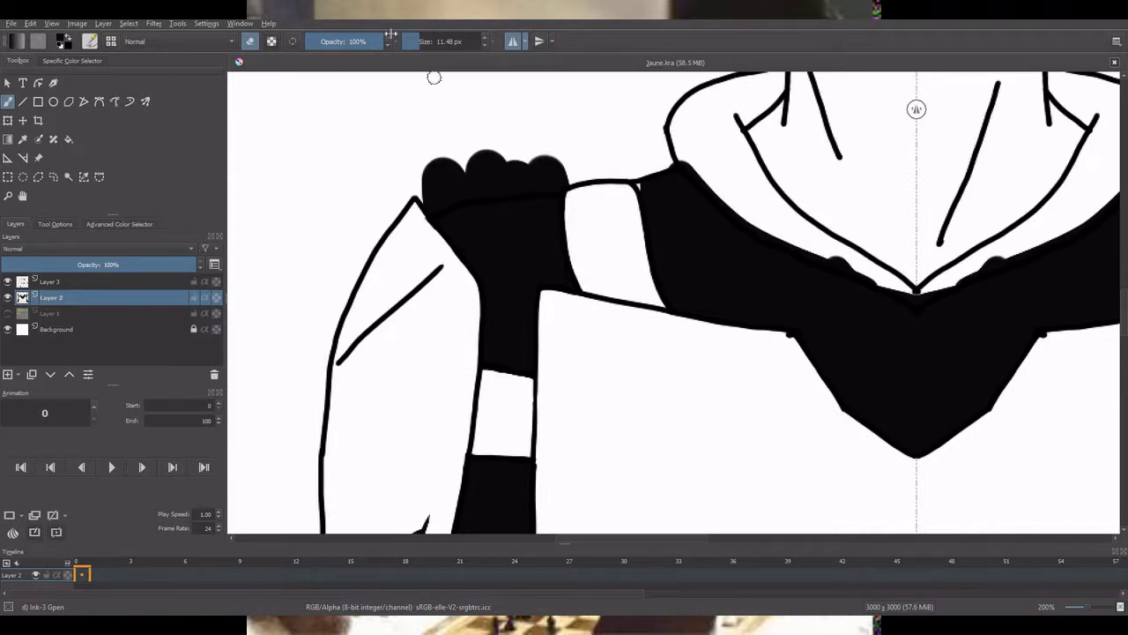
{"action": "mouse_move", "coordinate": [428, 161]}
{"action": "left_mouse_down"}
{"action": "mouse_move", "coordinate": [431, 184]}
{"action": "mouse_move", "coordinate": [479, 172]}
{"action": "mouse_move", "coordinate": [443, 170]}
{"action": "left_mouse_up"}
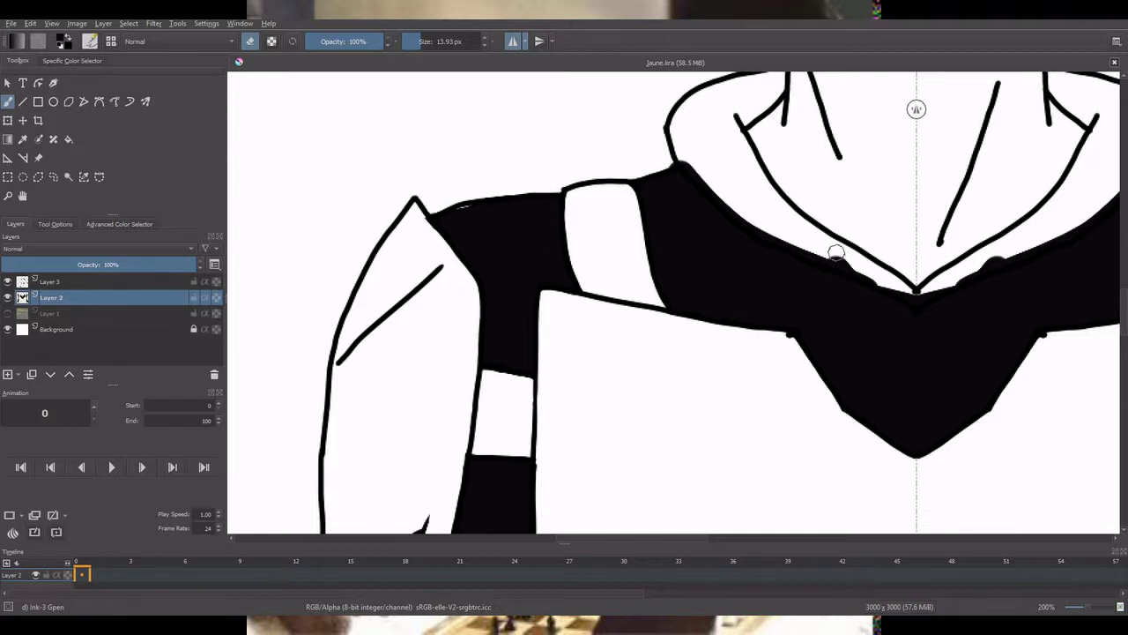
{"action": "left_click_drag", "start_coordinate": [733, 208], "coordinate": [875, 278]}
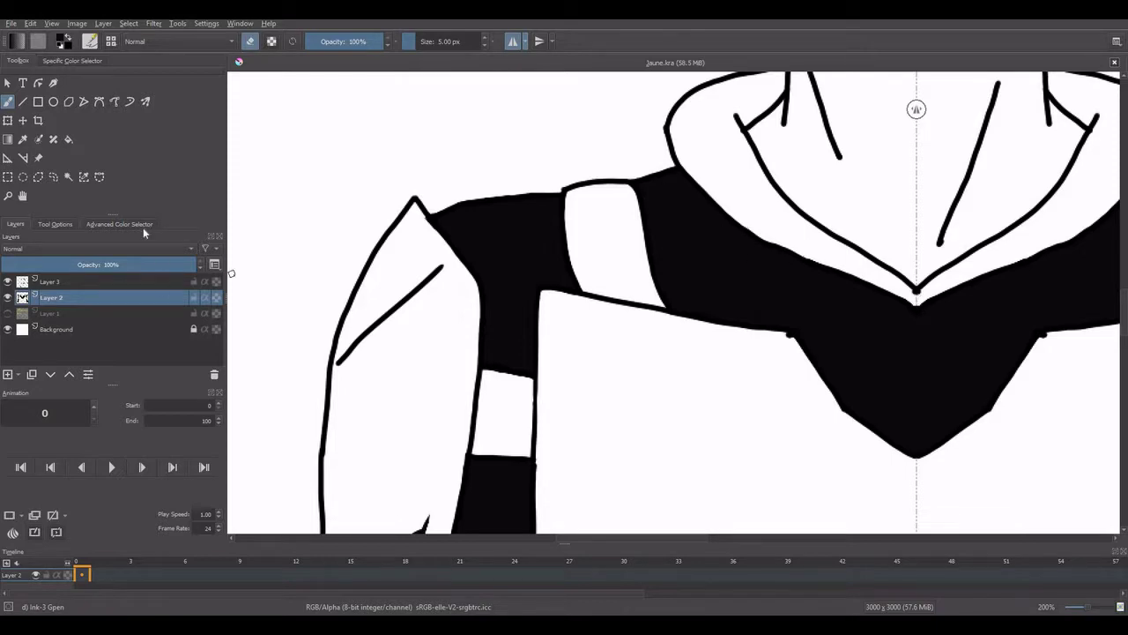
Step: Paint the collar solid bright red on both sides and cover the red spill beneath it with black
{"action": "left_click", "coordinate": [119, 224]}
{"action": "left_click", "coordinate": [146, 317]}
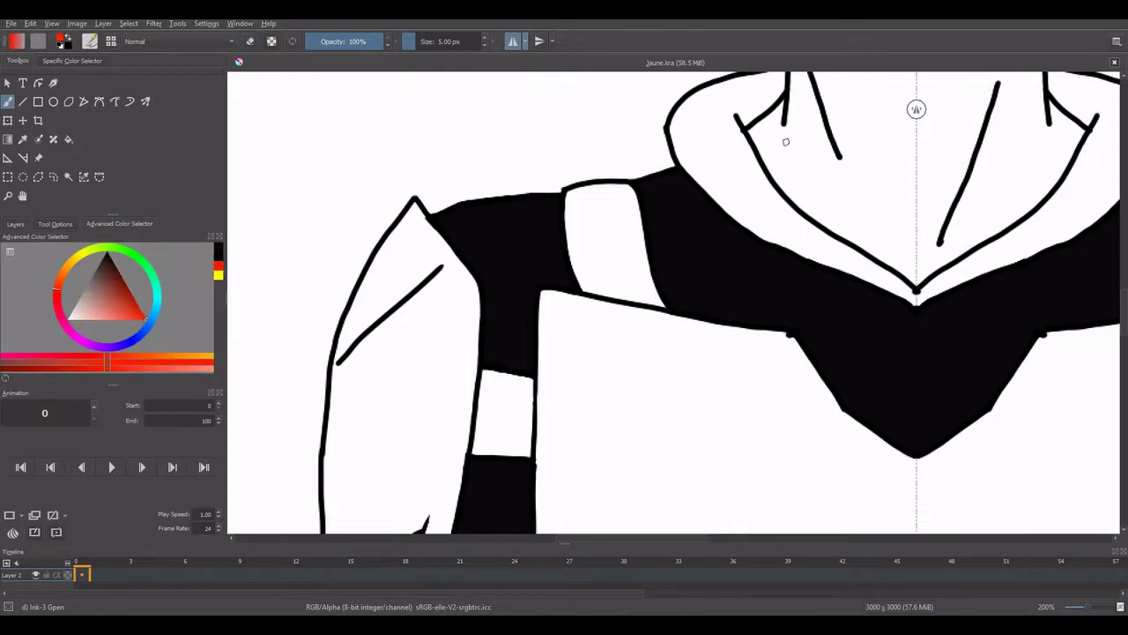
{"action": "left_click_drag", "start_coordinate": [716, 130], "coordinate": [756, 217]}
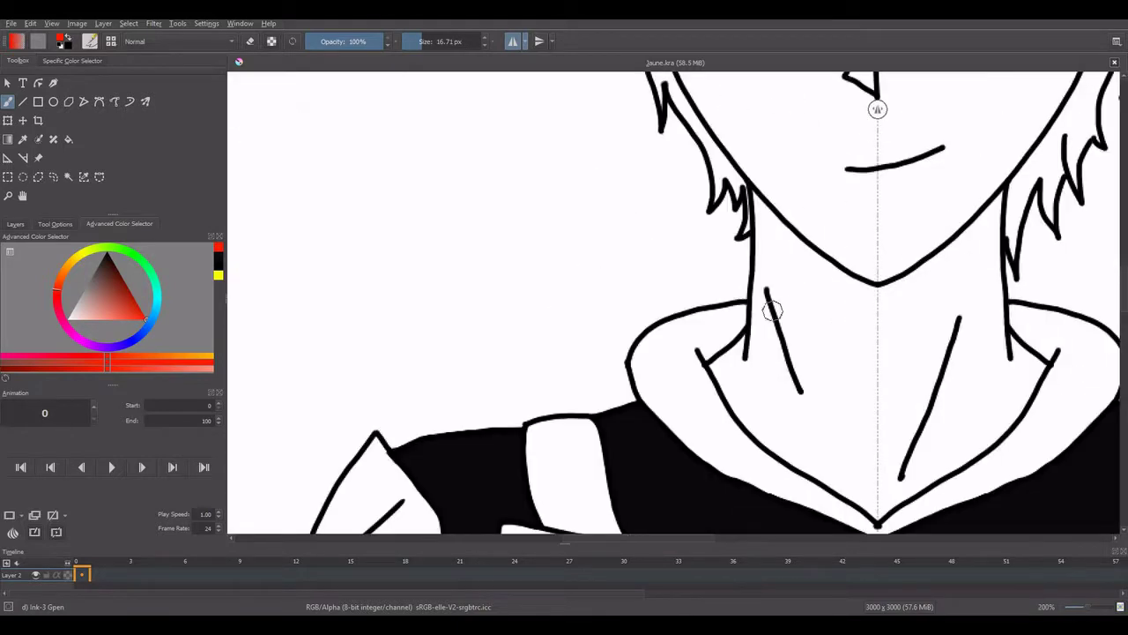
{"action": "mouse_move", "coordinate": [704, 334]}
{"action": "left_mouse_down"}
{"action": "mouse_move", "coordinate": [738, 319]}
{"action": "mouse_move", "coordinate": [660, 341]}
{"action": "mouse_move", "coordinate": [654, 379]}
{"action": "mouse_move", "coordinate": [684, 410]}
{"action": "mouse_move", "coordinate": [693, 366]}
{"action": "mouse_move", "coordinate": [739, 441]}
{"action": "mouse_move", "coordinate": [712, 448]}
{"action": "mouse_move", "coordinate": [812, 503]}
{"action": "mouse_move", "coordinate": [764, 458]}
{"action": "mouse_move", "coordinate": [871, 527]}
{"action": "left_mouse_up"}
{"action": "scroll", "coordinate": [886, 480], "scroll_direction": "down", "scroll_amount": 6}
{"action": "scroll", "coordinate": [896, 480], "scroll_direction": "up", "scroll_amount": 7}
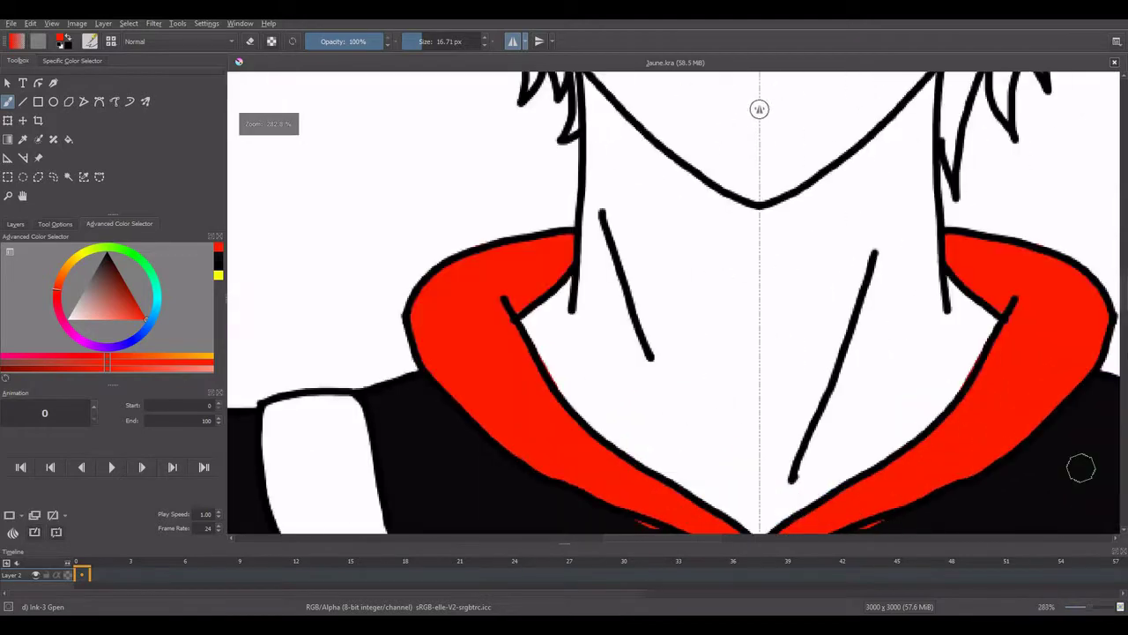
{"action": "scroll", "coordinate": [1081, 468], "scroll_direction": "down", "scroll_amount": 3}
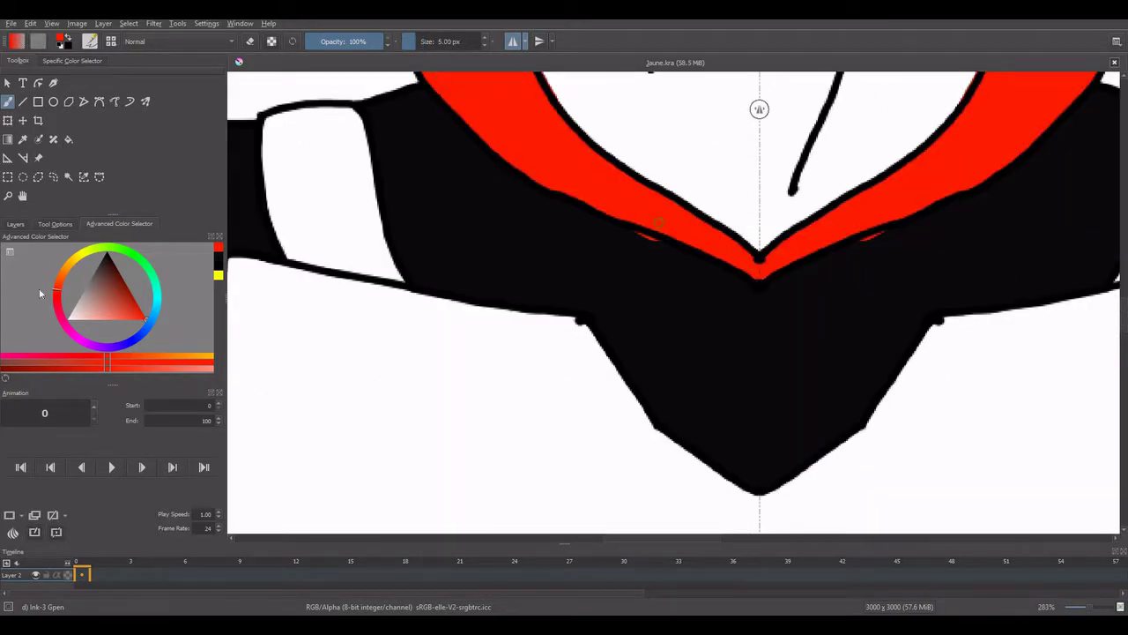
{"action": "left_click", "coordinate": [220, 262]}
Step: Erase the remaining black overspill inside the lower part of the shoulder armor
{"action": "scroll", "coordinate": [609, 282], "scroll_direction": "down", "scroll_amount": 6}
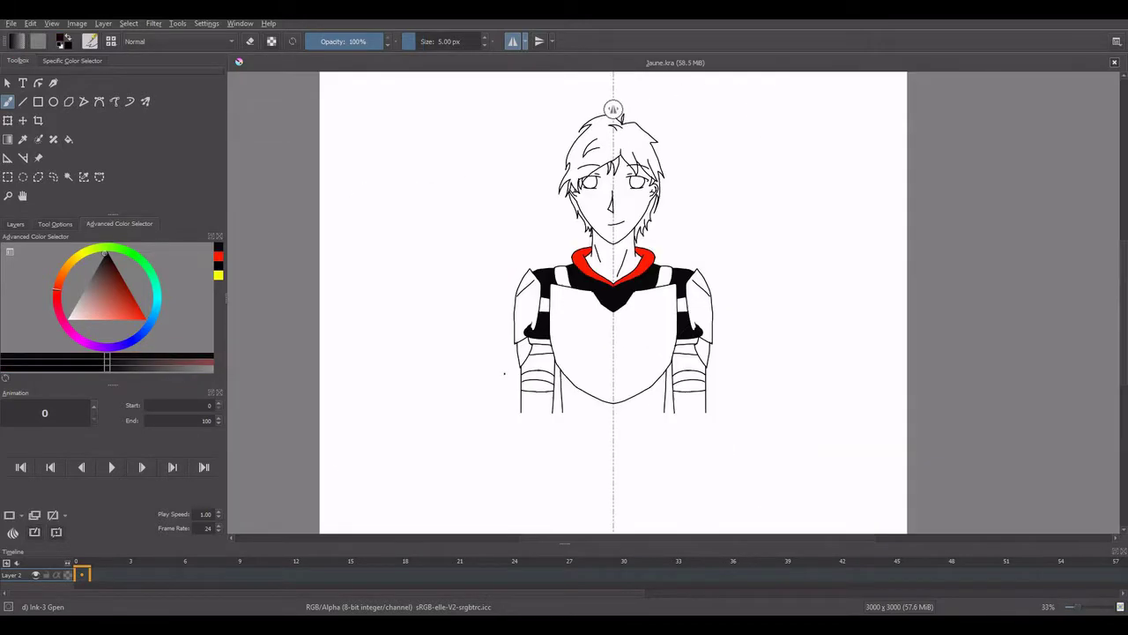
{"action": "scroll", "coordinate": [507, 363], "scroll_direction": "up", "scroll_amount": 6}
{"action": "left_click", "coordinate": [427, 42]}
{"action": "key", "text": "e"}
{"action": "mouse_move", "coordinate": [529, 219]}
{"action": "left_mouse_down"}
{"action": "mouse_move", "coordinate": [550, 248]}
{"action": "mouse_move", "coordinate": [511, 297]}
{"action": "mouse_move", "coordinate": [617, 340]}
{"action": "mouse_move", "coordinate": [655, 335]}
{"action": "mouse_move", "coordinate": [568, 319]}
{"action": "left_mouse_up"}
{"action": "scroll", "coordinate": [630, 290], "scroll_direction": "down", "scroll_amount": 4}
Step: Paint the torso area below the chest plate solid black on Layer 2 with a 36.21 px brush
{"action": "key", "text": "e"}
{"action": "key", "text": "1"}
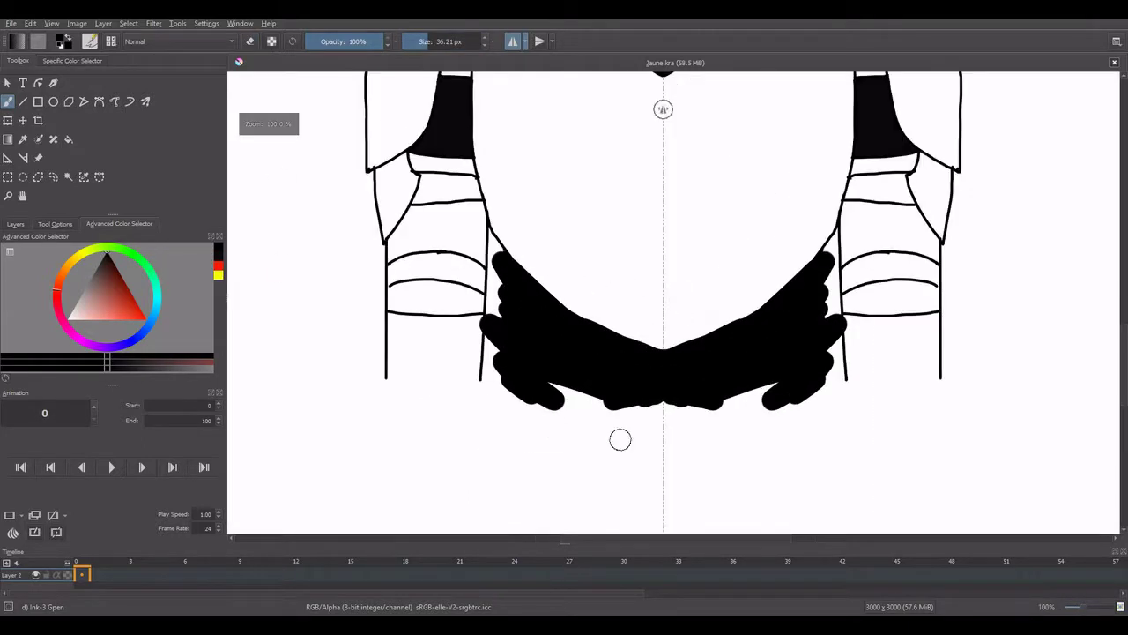
{"action": "left_click", "coordinate": [835, 594]}
{"action": "left_click", "coordinate": [15, 224]}
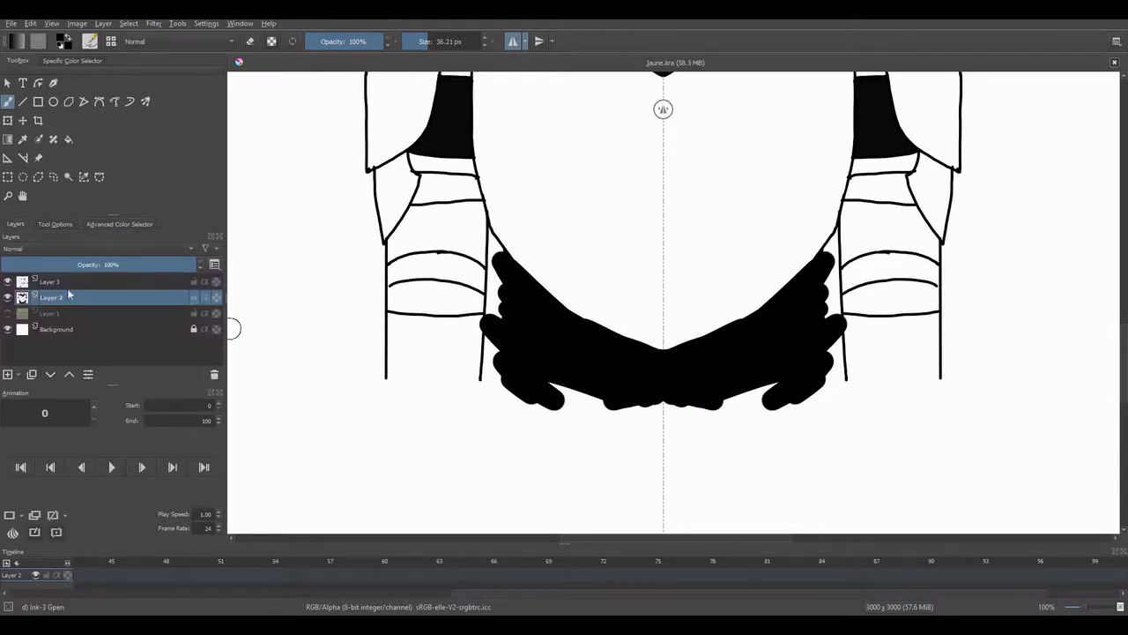
{"action": "left_click", "coordinate": [117, 224]}
{"action": "key", "text": "ctrl+z"}
{"action": "mouse_move", "coordinate": [487, 295]}
{"action": "left_mouse_down"}
{"action": "mouse_move", "coordinate": [549, 350]}
{"action": "mouse_move", "coordinate": [629, 350]}
{"action": "mouse_move", "coordinate": [535, 385]}
{"action": "mouse_move", "coordinate": [803, 398]}
{"action": "mouse_move", "coordinate": [784, 400]}
{"action": "left_mouse_up"}
Step: Erase a straight lower edge across the black torso area and remove the sliver left beneath it
{"action": "mouse_move", "coordinate": [332, 373]}
{"action": "left_mouse_down"}
{"action": "mouse_move", "coordinate": [481, 382]}
{"action": "mouse_move", "coordinate": [1065, 376]}
{"action": "mouse_move", "coordinate": [1061, 385]}
{"action": "left_mouse_up"}
{"action": "key", "text": "ctrl+z"}
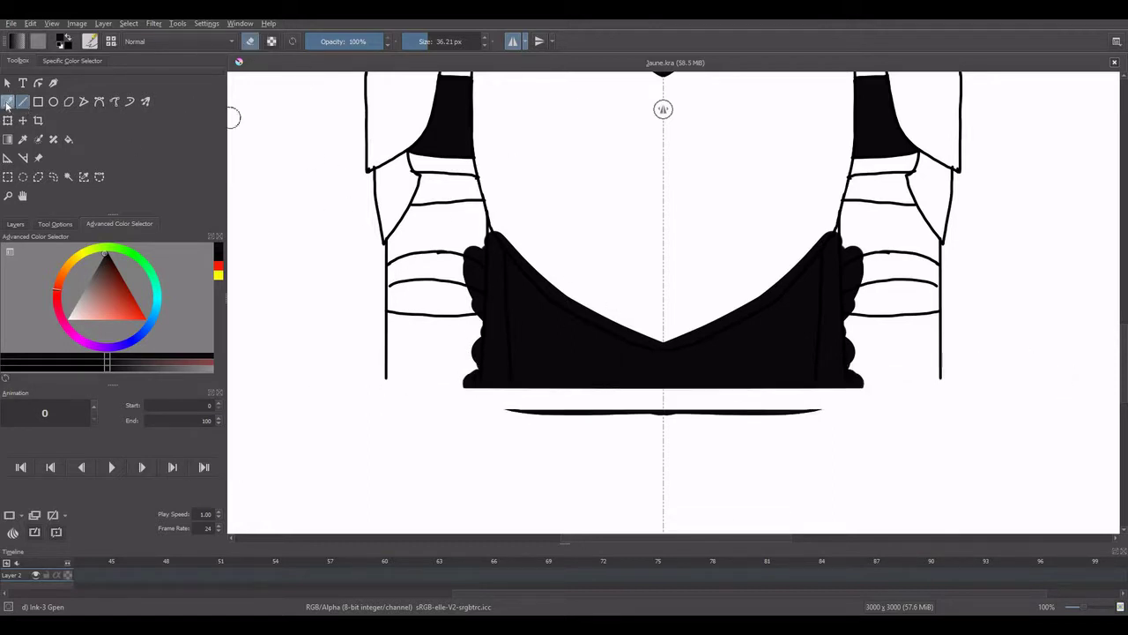
{"action": "left_click", "coordinate": [8, 104]}
{"action": "left_click_drag", "start_coordinate": [504, 414], "coordinate": [663, 414]}
Step: Erase the black overspill along the torso's outer sides and inside the chest plate's curved lower edge
{"action": "left_click_drag", "start_coordinate": [466, 246], "coordinate": [474, 390]}
{"action": "left_click_drag", "start_coordinate": [489, 214], "coordinate": [489, 401]}
{"action": "scroll", "coordinate": [248, 256], "scroll_direction": "up", "scroll_amount": 1}
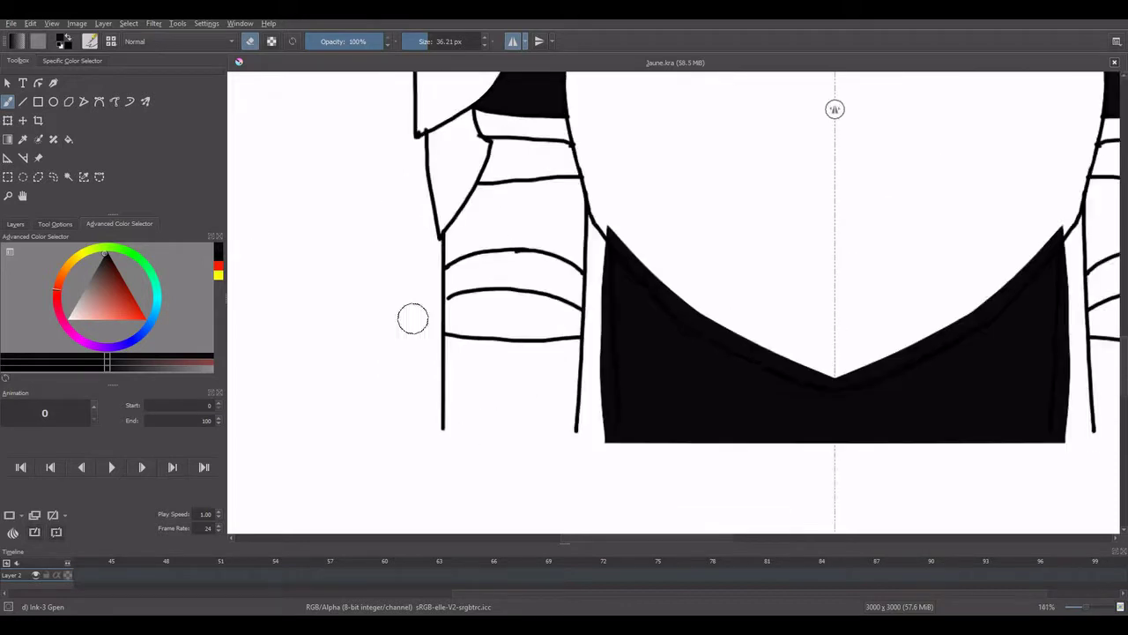
{"action": "scroll", "coordinate": [413, 319], "scroll_direction": "up", "scroll_amount": 1}
{"action": "mouse_move", "coordinate": [532, 123]}
{"action": "left_mouse_down"}
{"action": "mouse_move", "coordinate": [544, 170]}
{"action": "mouse_move", "coordinate": [651, 260]}
{"action": "mouse_move", "coordinate": [798, 317]}
{"action": "left_mouse_up"}
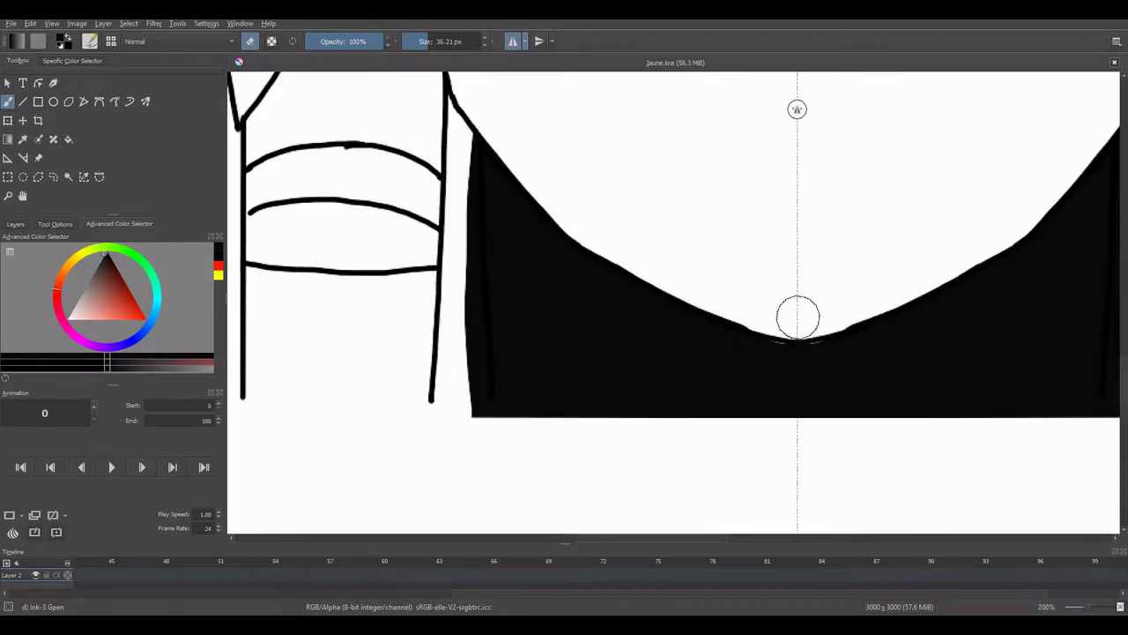
{"action": "left_click_drag", "start_coordinate": [454, 110], "coordinate": [463, 413]}
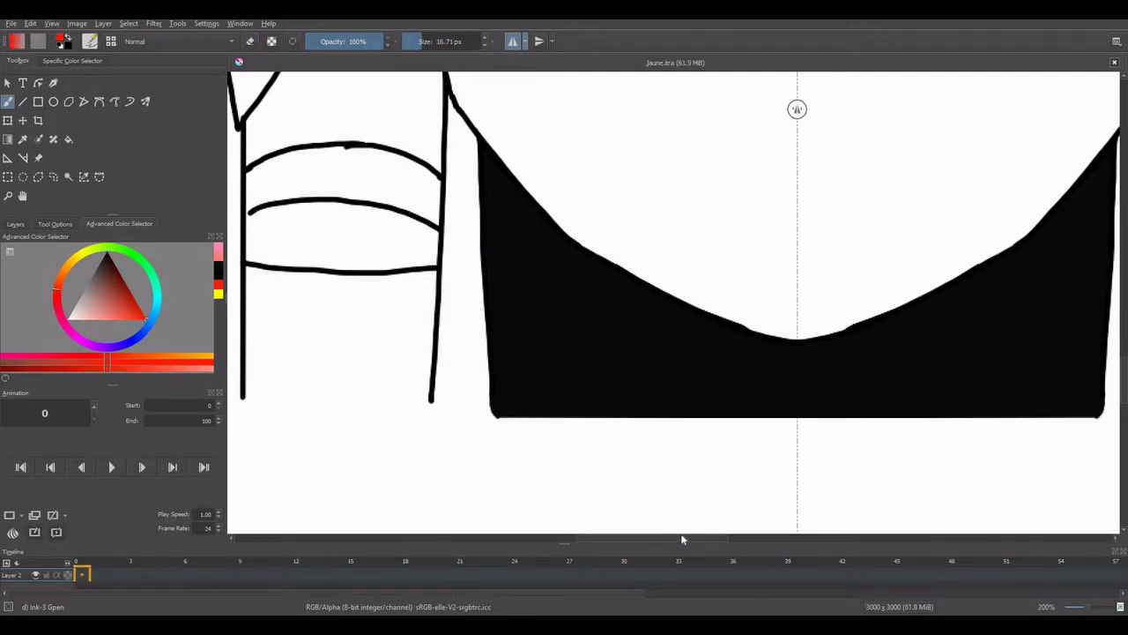
Step: Paint the forearm below the lowest band line bright red with a 16.71 px brush and erase the spill above that line
{"action": "left_click_drag", "start_coordinate": [681, 534], "coordinate": [610, 533]}
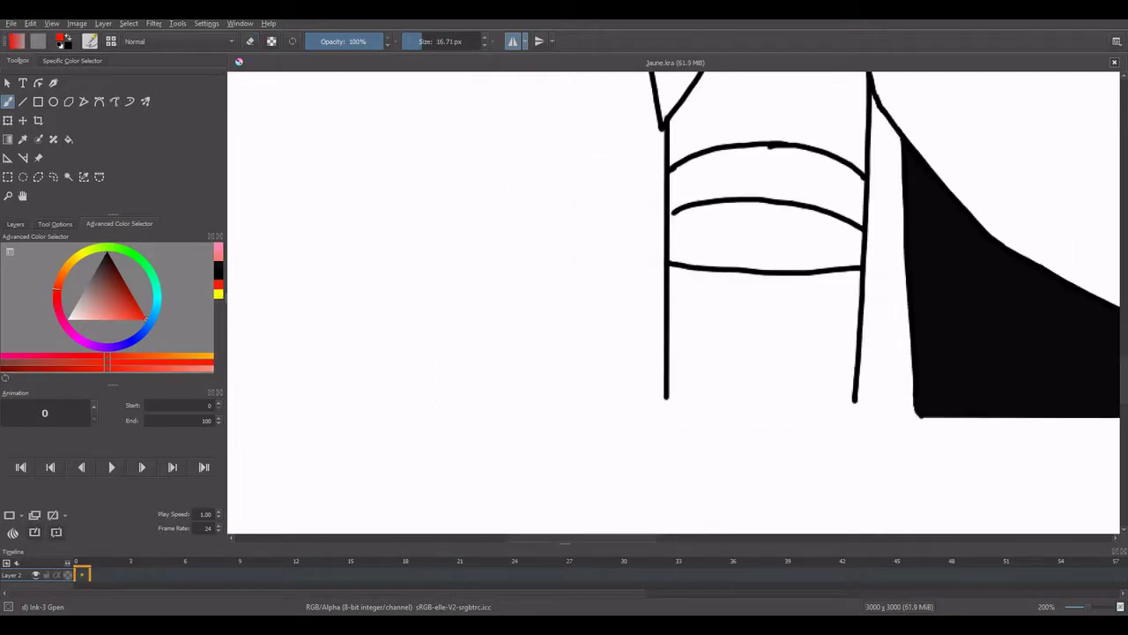
{"action": "left_click_drag", "start_coordinate": [732, 304], "coordinate": [719, 375]}
{"action": "key", "text": "ctrl+z"}
{"action": "mouse_move", "coordinate": [693, 264]}
{"action": "left_mouse_down"}
{"action": "mouse_move", "coordinate": [673, 385]}
{"action": "mouse_move", "coordinate": [745, 247]}
{"action": "mouse_move", "coordinate": [793, 265]}
{"action": "mouse_move", "coordinate": [855, 265]}
{"action": "left_mouse_up"}
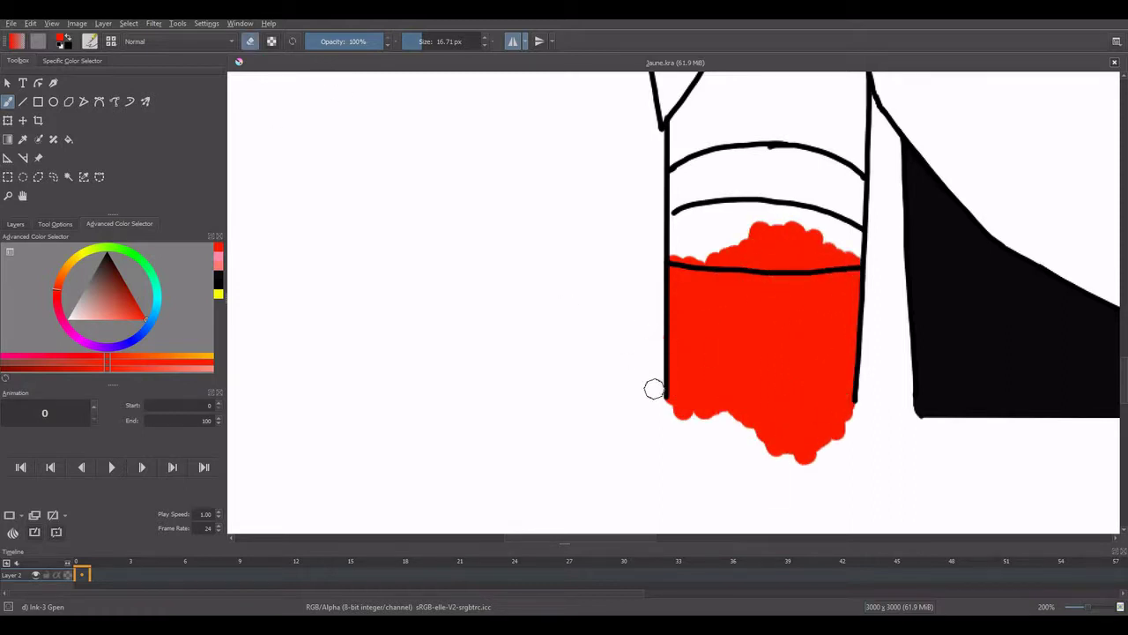
{"action": "mouse_move", "coordinate": [670, 259]}
{"action": "left_mouse_down"}
{"action": "mouse_move", "coordinate": [755, 256]}
{"action": "mouse_move", "coordinate": [816, 234]}
{"action": "left_mouse_up"}
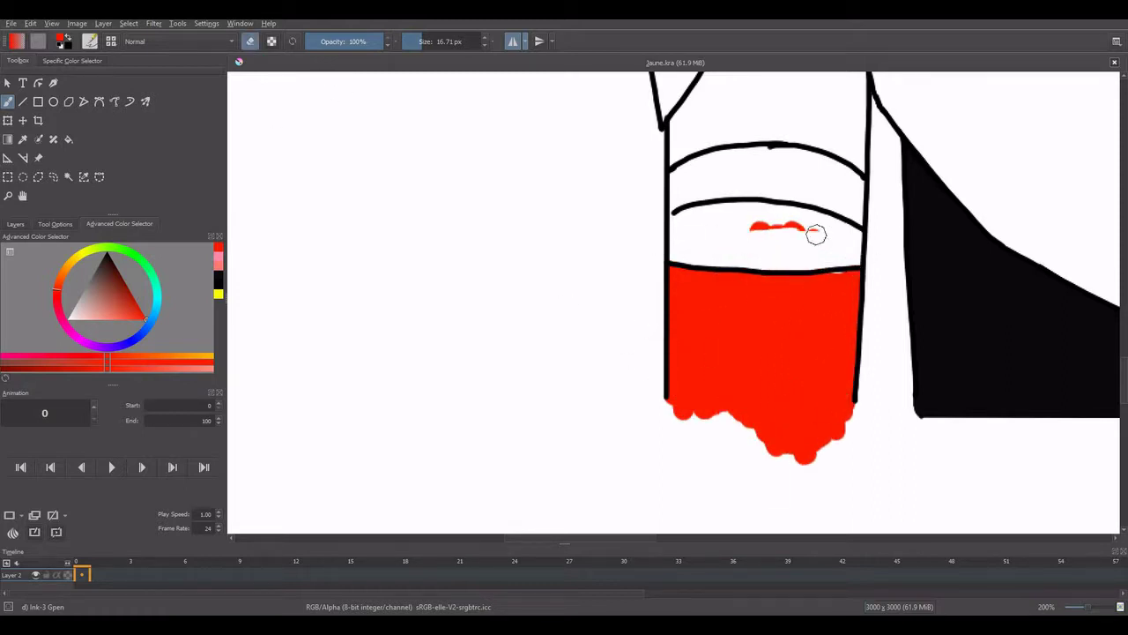
{"action": "left_click", "coordinate": [218, 284]}
{"action": "left_click", "coordinate": [15, 223]}
{"action": "left_click", "coordinate": [51, 282]}
{"action": "scroll", "coordinate": [1027, 213], "scroll_direction": "down", "scroll_amount": 6}
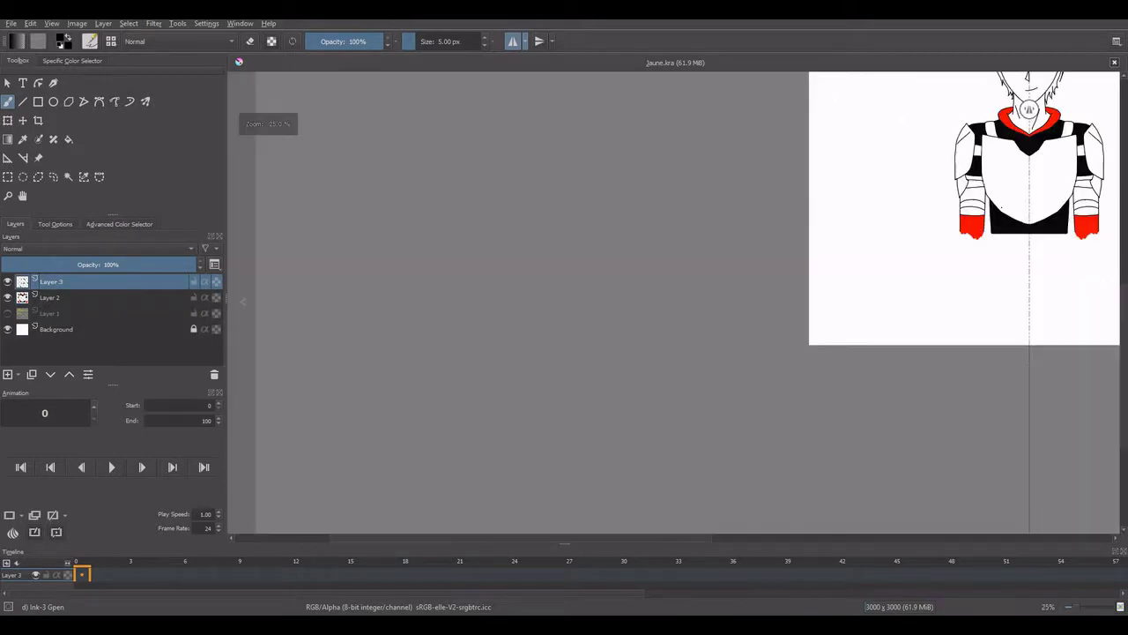
{"action": "scroll", "coordinate": [1031, 132], "scroll_direction": "up", "scroll_amount": 4}
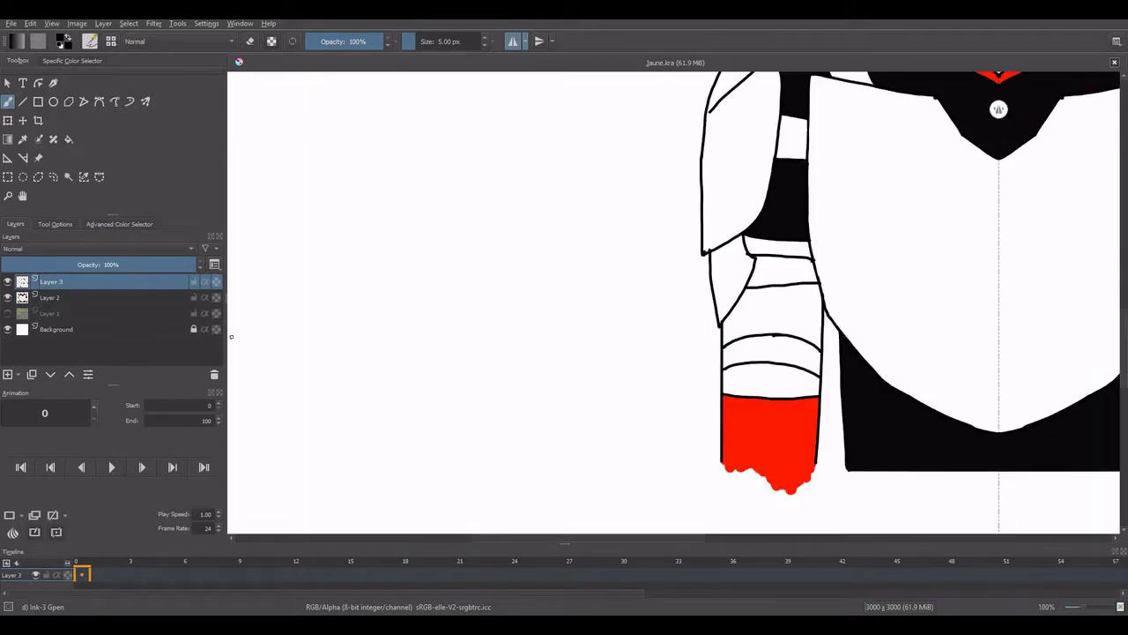
Step: On Layer 2, choose a very dark red and fill the curved forearm band with a 12.67 px brush
{"action": "left_click", "coordinate": [50, 297]}
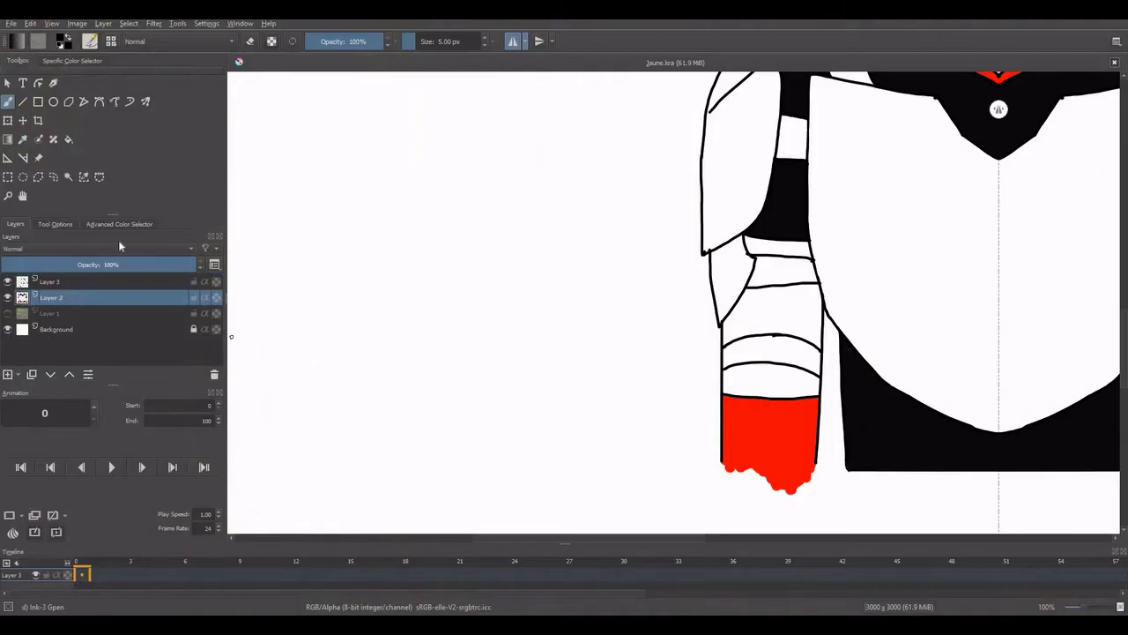
{"action": "left_click", "coordinate": [119, 223]}
{"action": "left_click", "coordinate": [130, 295]}
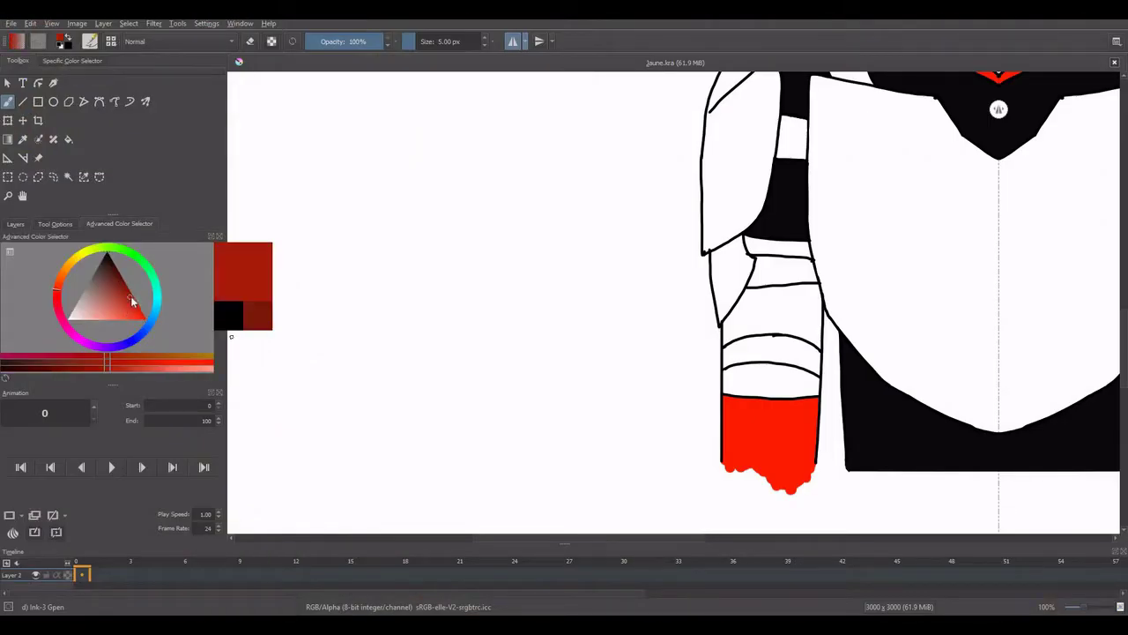
{"action": "left_click_drag", "start_coordinate": [131, 295], "coordinate": [114, 264]}
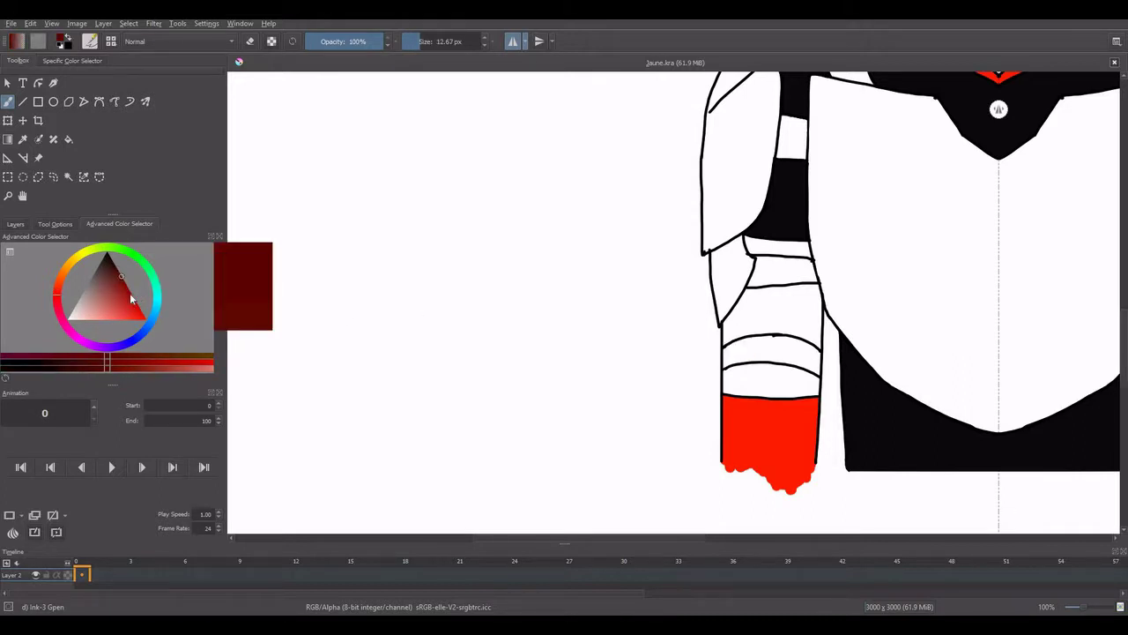
{"action": "key", "text": "ctrl+z"}
{"action": "scroll", "coordinate": [759, 339], "scroll_direction": "up", "scroll_amount": 3}
{"action": "mouse_move", "coordinate": [799, 358]}
{"action": "left_mouse_down"}
{"action": "mouse_move", "coordinate": [723, 347]}
{"action": "mouse_move", "coordinate": [674, 363]}
{"action": "mouse_move", "coordinate": [668, 397]}
{"action": "mouse_move", "coordinate": [895, 362]}
{"action": "mouse_move", "coordinate": [854, 348]}
{"action": "mouse_move", "coordinate": [915, 377]}
{"action": "mouse_move", "coordinate": [923, 426]}
{"action": "mouse_move", "coordinate": [832, 402]}
{"action": "mouse_move", "coordinate": [818, 380]}
{"action": "mouse_move", "coordinate": [904, 387]}
{"action": "left_mouse_up"}
Step: Paint the upper forearm band just below the elbow line dark red
{"action": "scroll", "coordinate": [904, 387], "scroll_direction": "down", "scroll_amount": 3}
{"action": "scroll", "coordinate": [733, 273], "scroll_direction": "up", "scroll_amount": 3}
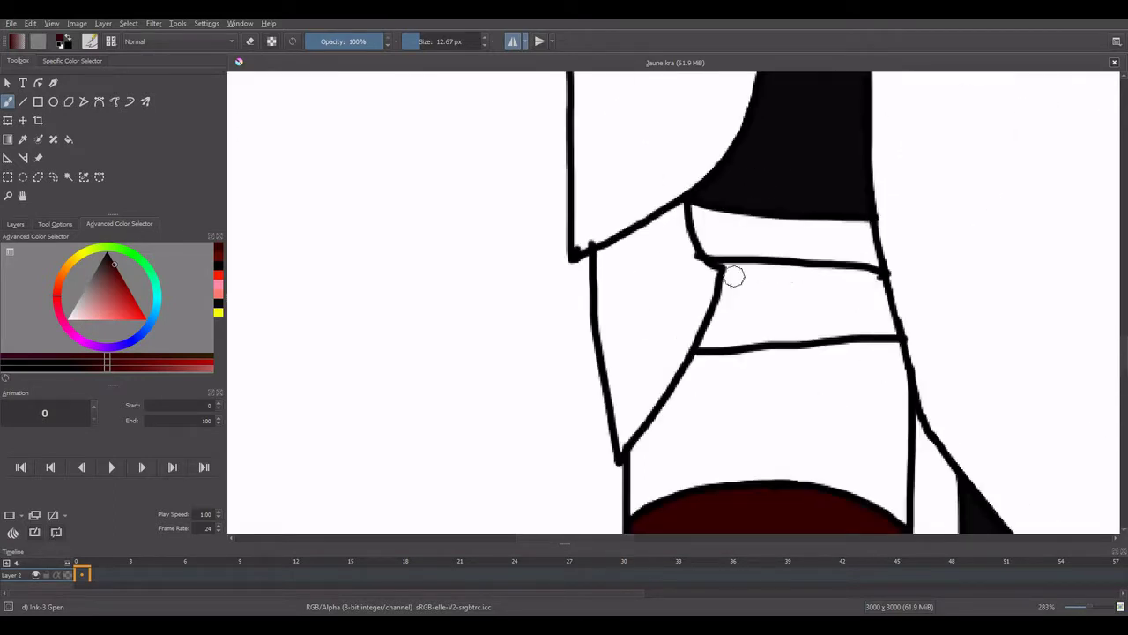
{"action": "mouse_move", "coordinate": [732, 273]}
{"action": "left_mouse_down"}
{"action": "mouse_move", "coordinate": [711, 336]}
{"action": "mouse_move", "coordinate": [882, 332]}
{"action": "mouse_move", "coordinate": [874, 294]}
{"action": "mouse_move", "coordinate": [791, 270]}
{"action": "mouse_move", "coordinate": [820, 274]}
{"action": "mouse_move", "coordinate": [827, 326]}
{"action": "mouse_move", "coordinate": [750, 253]}
{"action": "mouse_move", "coordinate": [752, 302]}
{"action": "left_mouse_up"}
{"action": "scroll", "coordinate": [753, 302], "scroll_direction": "down", "scroll_amount": 4}
Step: Paint the shoulder strap and the gap between the black sleeve sections dark red
{"action": "right_click", "coordinate": [759, 311]}
{"action": "scroll", "coordinate": [1048, 191], "scroll_direction": "up", "scroll_amount": 3}
{"action": "left_click", "coordinate": [1030, 312]}
{"action": "scroll", "coordinate": [1032, 307], "scroll_direction": "up", "scroll_amount": 4}
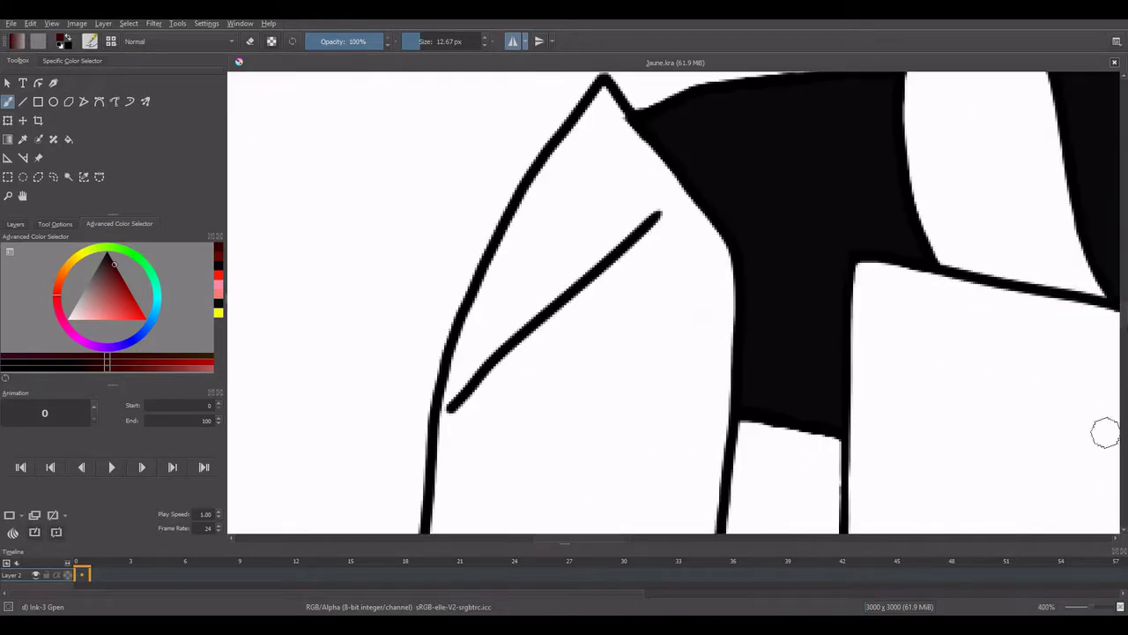
{"action": "mouse_move", "coordinate": [1124, 319]}
{"action": "left_mouse_down"}
{"action": "mouse_move", "coordinate": [1124, 301]}
{"action": "mouse_move", "coordinate": [1124, 315]}
{"action": "left_mouse_up"}
{"action": "mouse_move", "coordinate": [938, 119]}
{"action": "left_mouse_down"}
{"action": "mouse_move", "coordinate": [923, 193]}
{"action": "mouse_move", "coordinate": [931, 302]}
{"action": "mouse_move", "coordinate": [1017, 360]}
{"action": "mouse_move", "coordinate": [1032, 229]}
{"action": "mouse_move", "coordinate": [1073, 375]}
{"action": "mouse_move", "coordinate": [1058, 429]}
{"action": "left_mouse_up"}
{"action": "mouse_move", "coordinate": [1124, 313]}
{"action": "left_mouse_down"}
{"action": "mouse_move", "coordinate": [1115, 350]}
{"action": "mouse_move", "coordinate": [1124, 325]}
{"action": "left_mouse_up"}
{"action": "mouse_move", "coordinate": [753, 239]}
{"action": "left_mouse_down"}
{"action": "mouse_move", "coordinate": [802, 250]}
{"action": "mouse_move", "coordinate": [738, 235]}
{"action": "mouse_move", "coordinate": [877, 280]}
{"action": "mouse_move", "coordinate": [722, 342]}
{"action": "mouse_move", "coordinate": [819, 335]}
{"action": "mouse_move", "coordinate": [824, 377]}
{"action": "mouse_move", "coordinate": [760, 250]}
{"action": "left_mouse_up"}
Step: Erase the dark red overspill around the upper-arm band and the shoulder strap
{"action": "left_click", "coordinate": [250, 41]}
{"action": "mouse_move", "coordinate": [675, 265]}
{"action": "left_mouse_down"}
{"action": "mouse_move", "coordinate": [685, 325]}
{"action": "mouse_move", "coordinate": [700, 322]}
{"action": "left_mouse_up"}
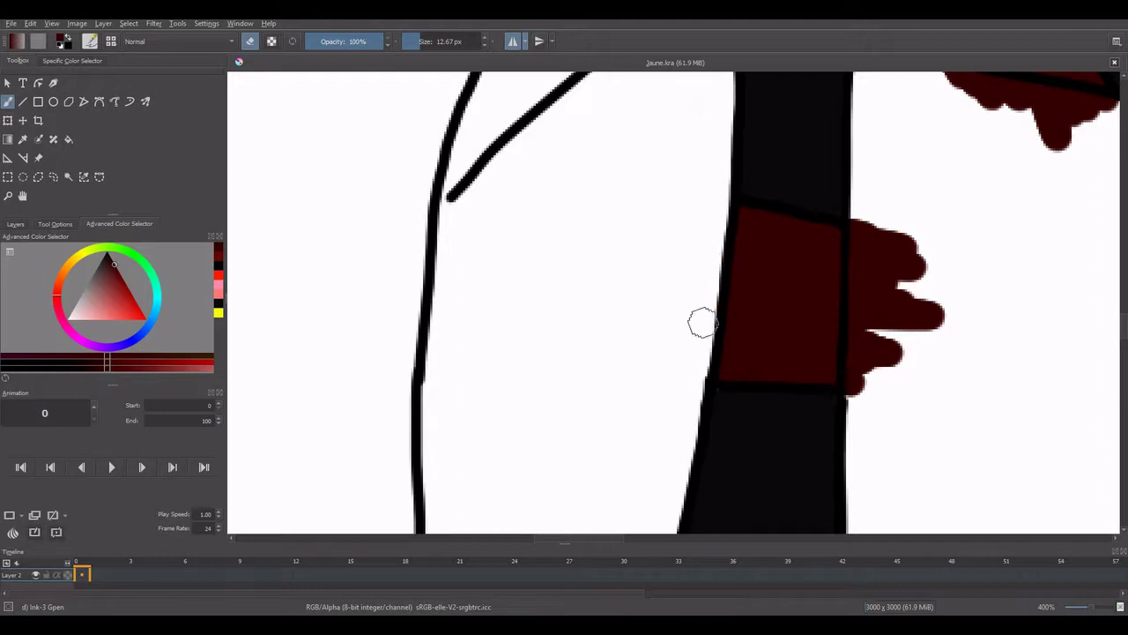
{"action": "mouse_move", "coordinate": [868, 220]}
{"action": "left_mouse_down"}
{"action": "mouse_move", "coordinate": [852, 282]}
{"action": "mouse_move", "coordinate": [876, 431]}
{"action": "mouse_move", "coordinate": [1028, 101]}
{"action": "mouse_move", "coordinate": [1110, 308]}
{"action": "left_mouse_up"}
{"action": "scroll", "coordinate": [934, 221], "scroll_direction": "up", "scroll_amount": 2}
{"action": "mouse_move", "coordinate": [934, 220]}
{"action": "left_mouse_down"}
{"action": "mouse_move", "coordinate": [937, 266]}
{"action": "mouse_move", "coordinate": [963, 264]}
{"action": "left_mouse_up"}
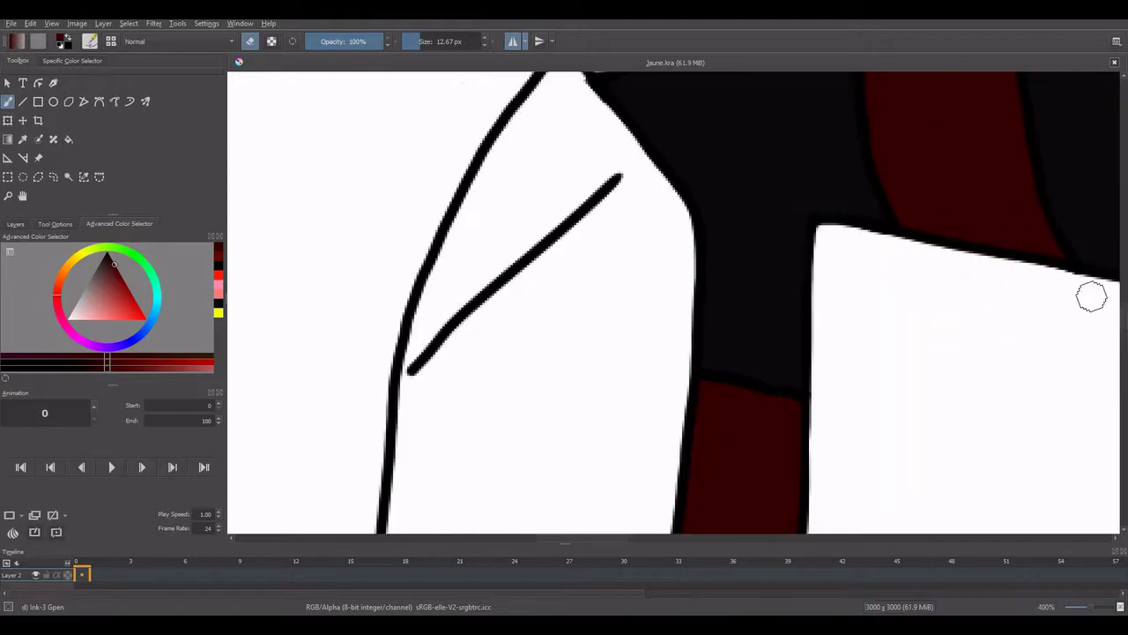
{"action": "scroll", "coordinate": [1102, 321], "scroll_direction": "up", "scroll_amount": 5}
{"action": "mouse_move", "coordinate": [965, 361]}
{"action": "left_mouse_down"}
{"action": "mouse_move", "coordinate": [930, 392]}
{"action": "mouse_move", "coordinate": [980, 379]}
{"action": "left_mouse_up"}
Step: Erase the dark red overspill around the upper forearm band just below the elbow line
{"action": "scroll", "coordinate": [928, 386], "scroll_direction": "down", "scroll_amount": 6}
{"action": "scroll", "coordinate": [908, 484], "scroll_direction": "up", "scroll_amount": 3}
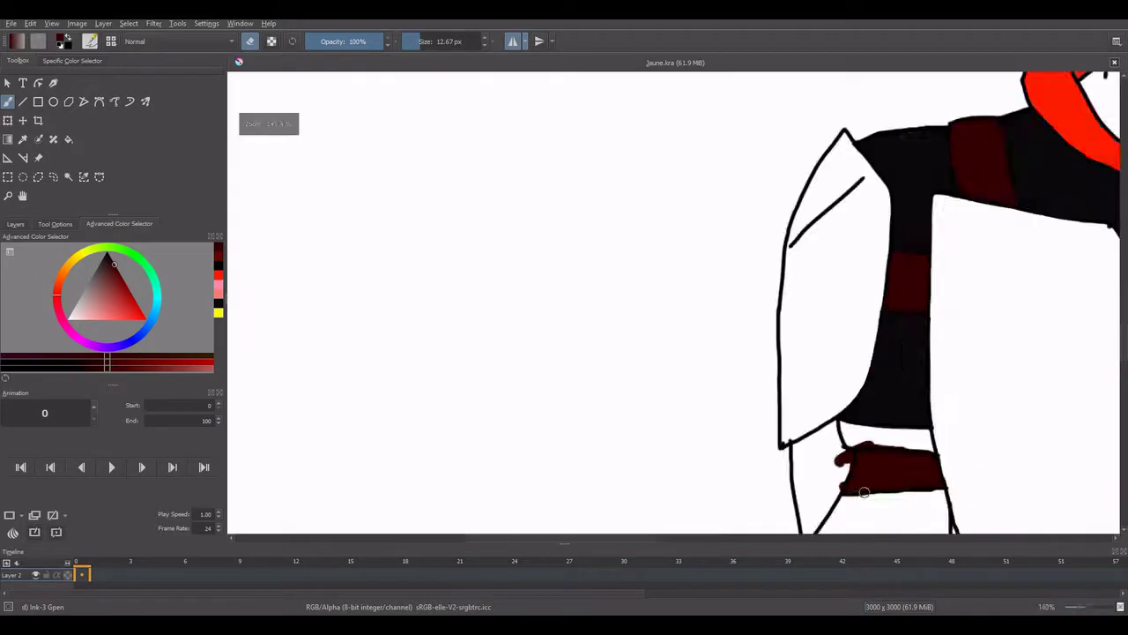
{"action": "scroll", "coordinate": [864, 491], "scroll_direction": "up", "scroll_amount": 2}
{"action": "scroll", "coordinate": [1018, 433], "scroll_direction": "down", "scroll_amount": 5}
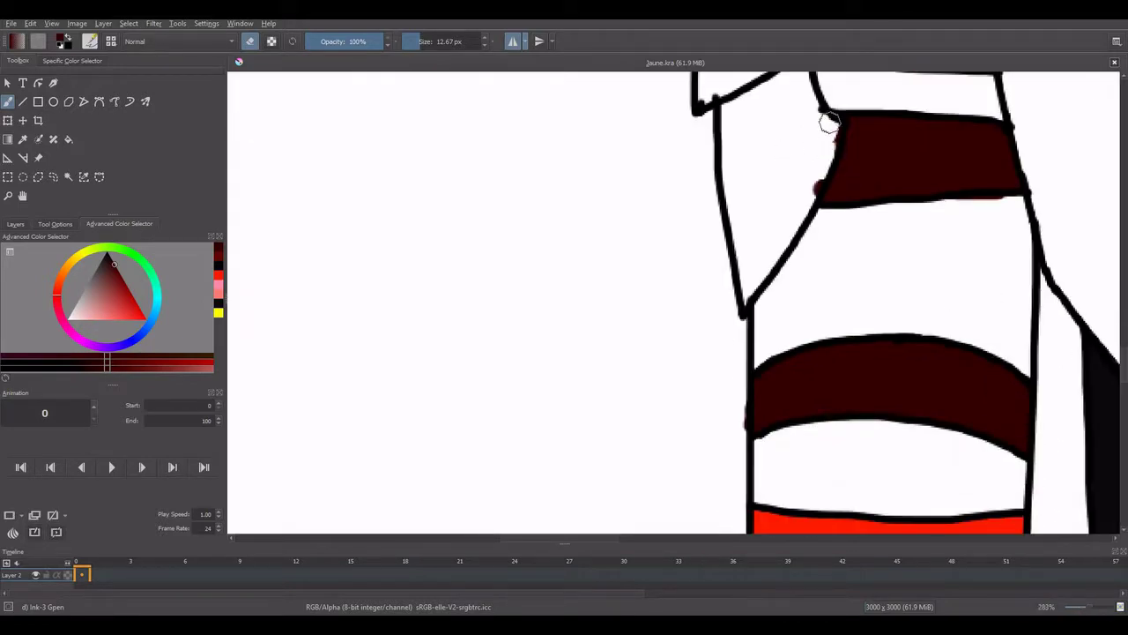
Step: Choose a pale yellow-beige skin tone and paint the face from the eyes down to the chin
{"action": "left_click_drag", "start_coordinate": [1124, 355], "coordinate": [1124, 263]}
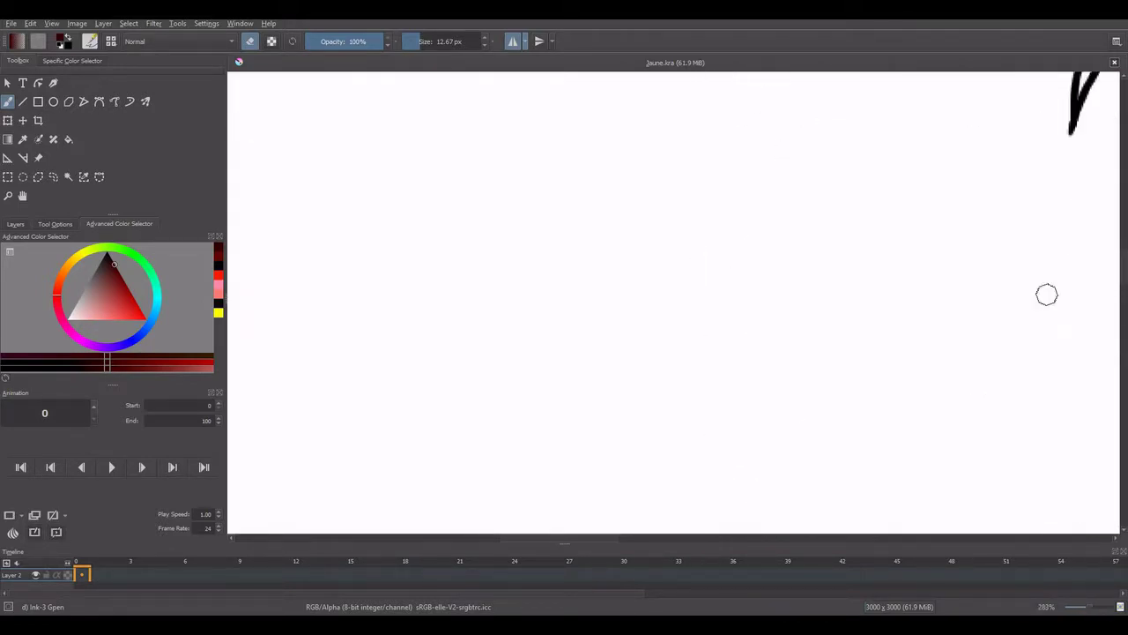
{"action": "left_click_drag", "start_coordinate": [516, 539], "coordinate": [627, 539]}
{"action": "left_click", "coordinate": [73, 260]}
{"action": "left_click_drag", "start_coordinate": [103, 299], "coordinate": [101, 344]}
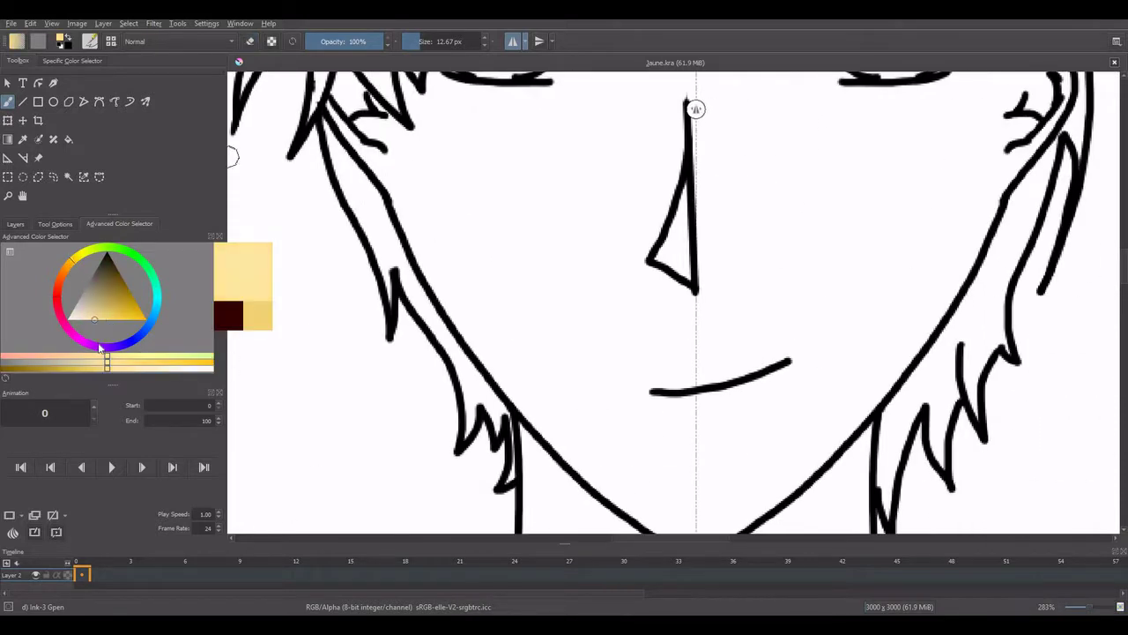
{"action": "mouse_move", "coordinate": [475, 153]}
{"action": "left_mouse_down"}
{"action": "mouse_move", "coordinate": [466, 159]}
{"action": "mouse_move", "coordinate": [577, 367]}
{"action": "mouse_move", "coordinate": [678, 383]}
{"action": "mouse_move", "coordinate": [572, 385]}
{"action": "mouse_move", "coordinate": [437, 229]}
{"action": "left_mouse_up"}
{"action": "left_click_drag", "start_coordinate": [535, 152], "coordinate": [552, 156]}
{"action": "key", "text": "ctrl+z"}
{"action": "scroll", "coordinate": [710, 291], "scroll_direction": "down", "scroll_amount": 1}
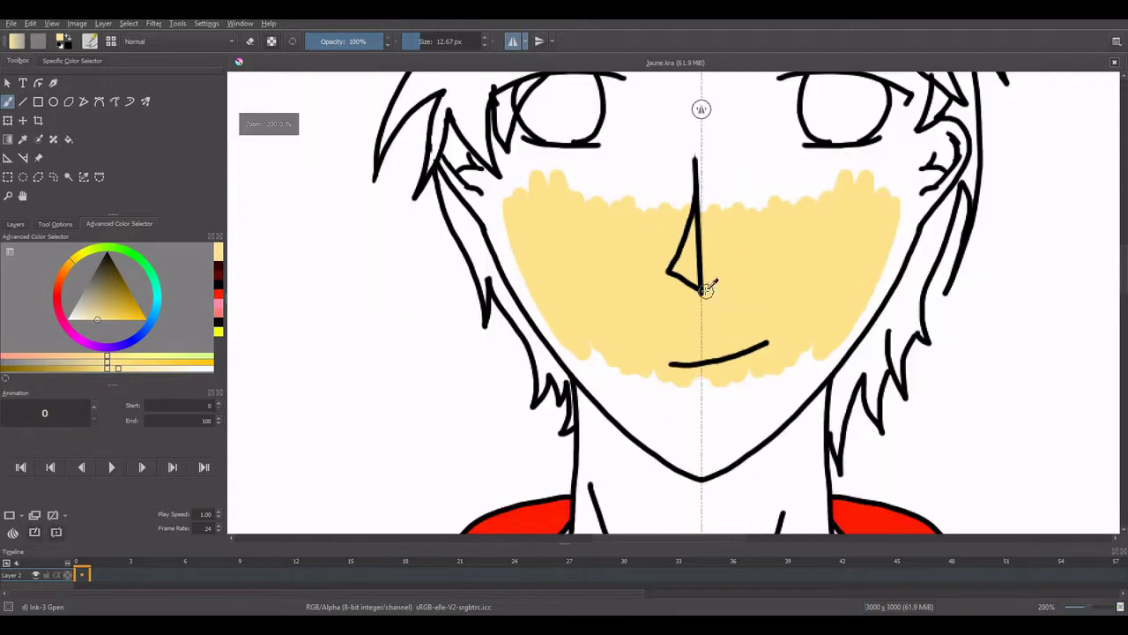
{"action": "key", "text": "ctrl+z"}
{"action": "mouse_move", "coordinate": [463, 169]}
{"action": "left_mouse_down"}
{"action": "mouse_move", "coordinate": [455, 142]}
{"action": "mouse_move", "coordinate": [507, 203]}
{"action": "mouse_move", "coordinate": [529, 309]}
{"action": "mouse_move", "coordinate": [524, 194]}
{"action": "mouse_move", "coordinate": [645, 75]}
{"action": "mouse_move", "coordinate": [710, 222]}
{"action": "mouse_move", "coordinate": [632, 211]}
{"action": "mouse_move", "coordinate": [547, 169]}
{"action": "mouse_move", "coordinate": [622, 395]}
{"action": "mouse_move", "coordinate": [599, 303]}
{"action": "mouse_move", "coordinate": [703, 459]}
{"action": "mouse_move", "coordinate": [811, 273]}
{"action": "left_mouse_up"}
Step: Extend the skin tone over the forehead beneath the fringe and erase it from the whites of both eyes
{"action": "scroll", "coordinate": [667, 303], "scroll_direction": "up", "scroll_amount": 5}
{"action": "mouse_move", "coordinate": [667, 302]}
{"action": "left_mouse_down"}
{"action": "mouse_move", "coordinate": [623, 232]}
{"action": "mouse_move", "coordinate": [658, 287]}
{"action": "mouse_move", "coordinate": [749, 228]}
{"action": "mouse_move", "coordinate": [882, 265]}
{"action": "mouse_move", "coordinate": [917, 317]}
{"action": "mouse_move", "coordinate": [960, 352]}
{"action": "left_mouse_up"}
{"action": "scroll", "coordinate": [1115, 176], "scroll_direction": "down", "scroll_amount": 5}
{"action": "scroll", "coordinate": [1115, 177], "scroll_direction": "up", "scroll_amount": 2}
{"action": "key", "text": "e"}
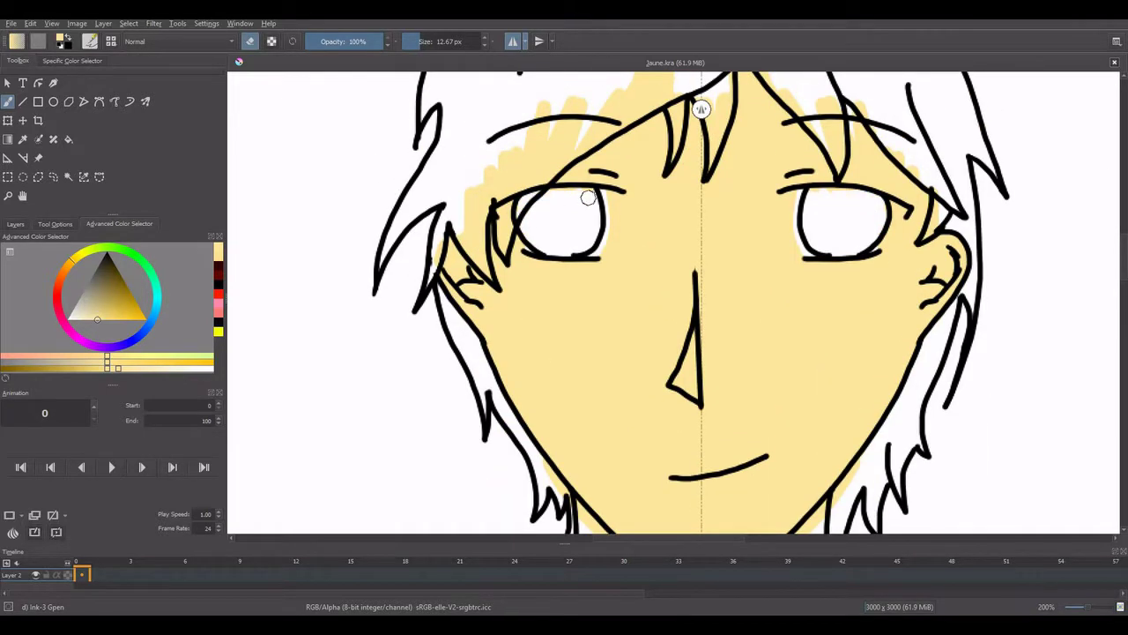
{"action": "left_click_drag", "start_coordinate": [623, 201], "coordinate": [608, 230]}
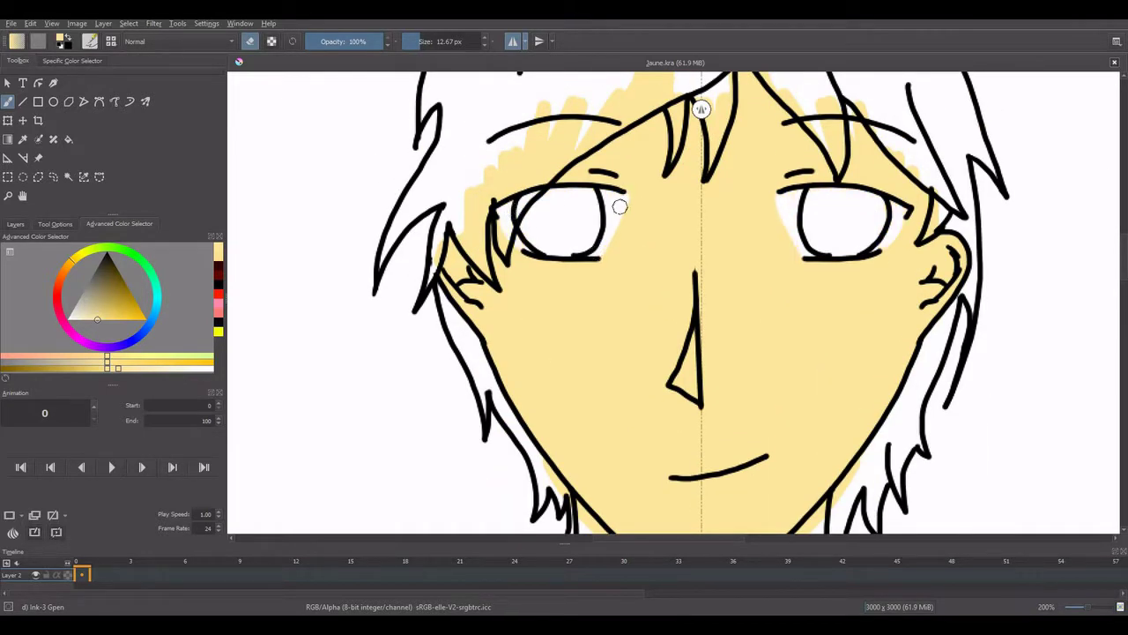
Step: Fill the neck and the opening inside the red collar with the skin tone, including the area beneath the jaw
{"action": "scroll", "coordinate": [1112, 276], "scroll_direction": "down", "scroll_amount": 15}
{"action": "scroll", "coordinate": [1112, 277], "scroll_direction": "up", "scroll_amount": 2}
{"action": "key", "text": "e"}
{"action": "mouse_move", "coordinate": [601, 146]}
{"action": "left_mouse_down"}
{"action": "mouse_move", "coordinate": [594, 221]}
{"action": "mouse_move", "coordinate": [592, 129]}
{"action": "mouse_move", "coordinate": [583, 295]}
{"action": "left_mouse_up"}
{"action": "key", "text": "ctrl+z"}
{"action": "mouse_move", "coordinate": [577, 236]}
{"action": "left_mouse_down"}
{"action": "mouse_move", "coordinate": [554, 273]}
{"action": "mouse_move", "coordinate": [564, 340]}
{"action": "mouse_move", "coordinate": [675, 410]}
{"action": "mouse_move", "coordinate": [622, 361]}
{"action": "mouse_move", "coordinate": [569, 281]}
{"action": "mouse_move", "coordinate": [667, 331]}
{"action": "mouse_move", "coordinate": [715, 315]}
{"action": "mouse_move", "coordinate": [708, 356]}
{"action": "left_mouse_up"}
{"action": "left_click", "coordinate": [561, 224], "text": "ctrl"}
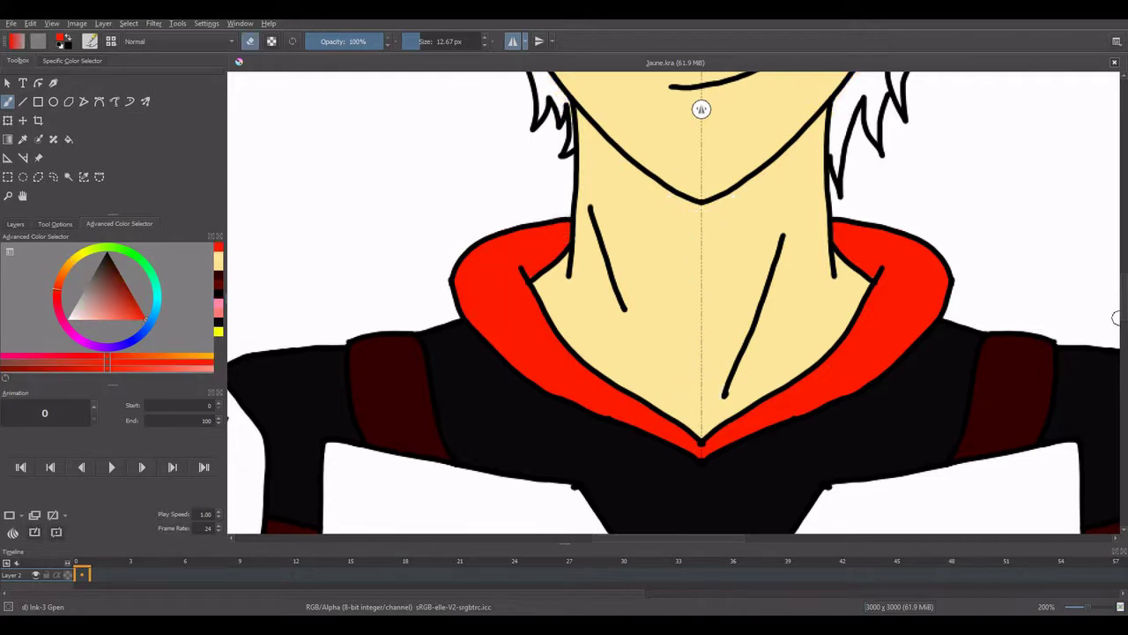
{"action": "left_click_drag", "start_coordinate": [1124, 318], "coordinate": [1124, 309]}
{"action": "left_click", "coordinate": [219, 262]}
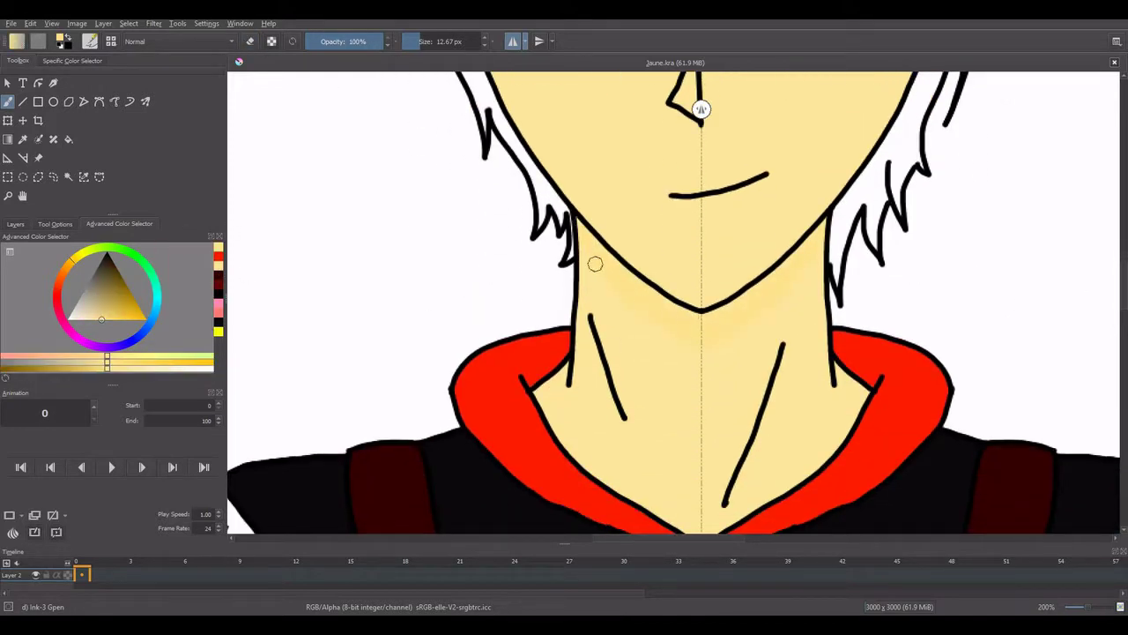
Step: Fill the bare forearm above and below the curved dark red band with the skin tone, using an 8 px brush for the lower strip
{"action": "scroll", "coordinate": [678, 331], "scroll_direction": "down", "scroll_amount": 5}
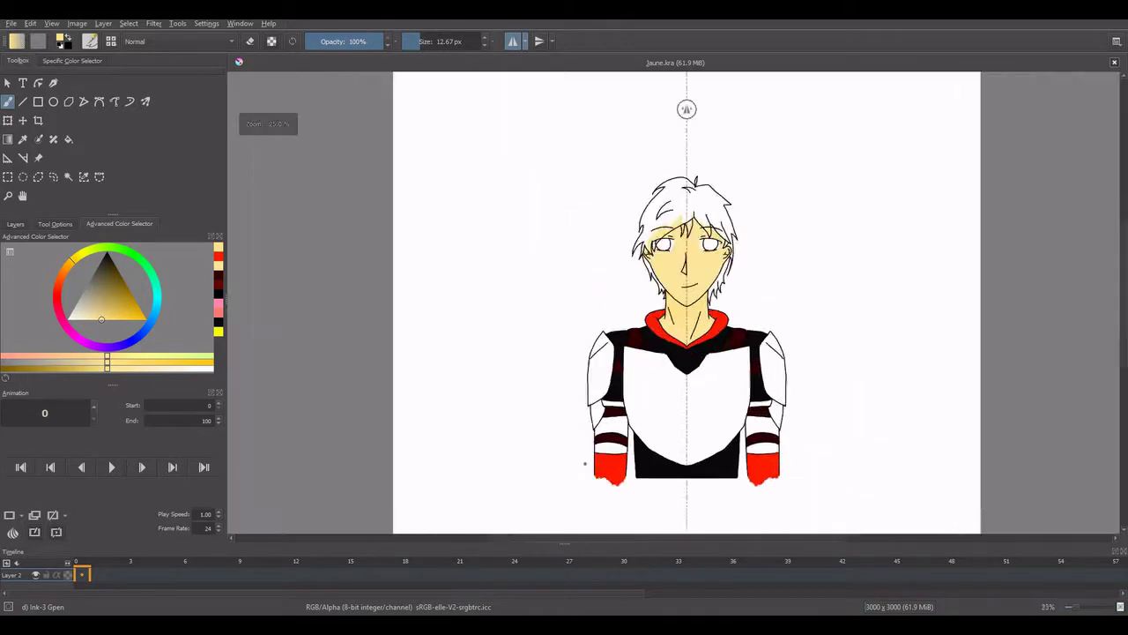
{"action": "scroll", "coordinate": [605, 455], "scroll_direction": "up", "scroll_amount": 5}
{"action": "left_click", "coordinate": [217, 265]}
{"action": "mouse_move", "coordinate": [587, 80]}
{"action": "left_mouse_down"}
{"action": "mouse_move", "coordinate": [632, 101]}
{"action": "mouse_move", "coordinate": [672, 95]}
{"action": "left_mouse_up"}
{"action": "key", "text": "ctrl+z"}
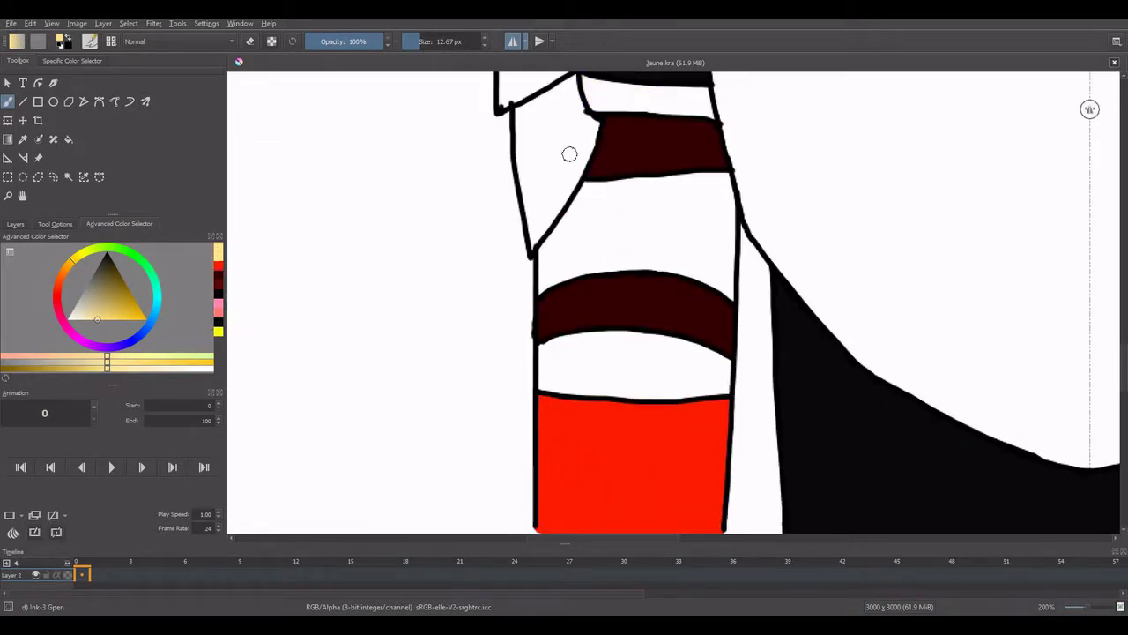
{"action": "mouse_move", "coordinate": [593, 204]}
{"action": "left_mouse_down"}
{"action": "mouse_move", "coordinate": [541, 265]}
{"action": "mouse_move", "coordinate": [653, 264]}
{"action": "left_mouse_up"}
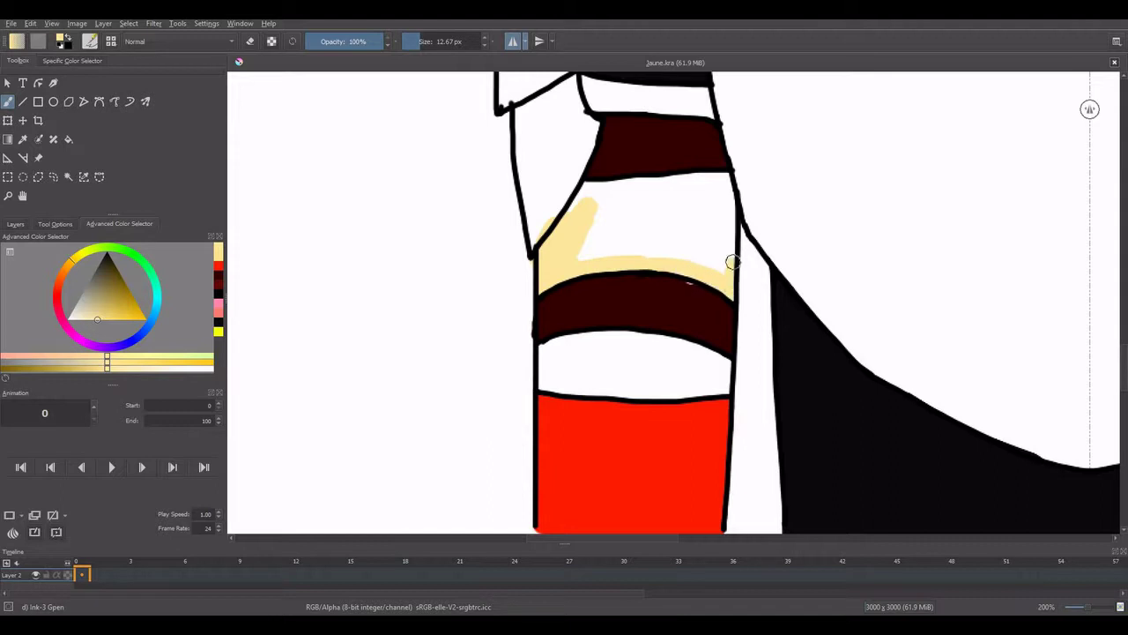
{"action": "mouse_move", "coordinate": [733, 262]}
{"action": "left_mouse_down"}
{"action": "mouse_move", "coordinate": [705, 184]}
{"action": "mouse_move", "coordinate": [650, 184]}
{"action": "mouse_move", "coordinate": [682, 194]}
{"action": "mouse_move", "coordinate": [720, 275]}
{"action": "mouse_move", "coordinate": [638, 203]}
{"action": "left_mouse_up"}
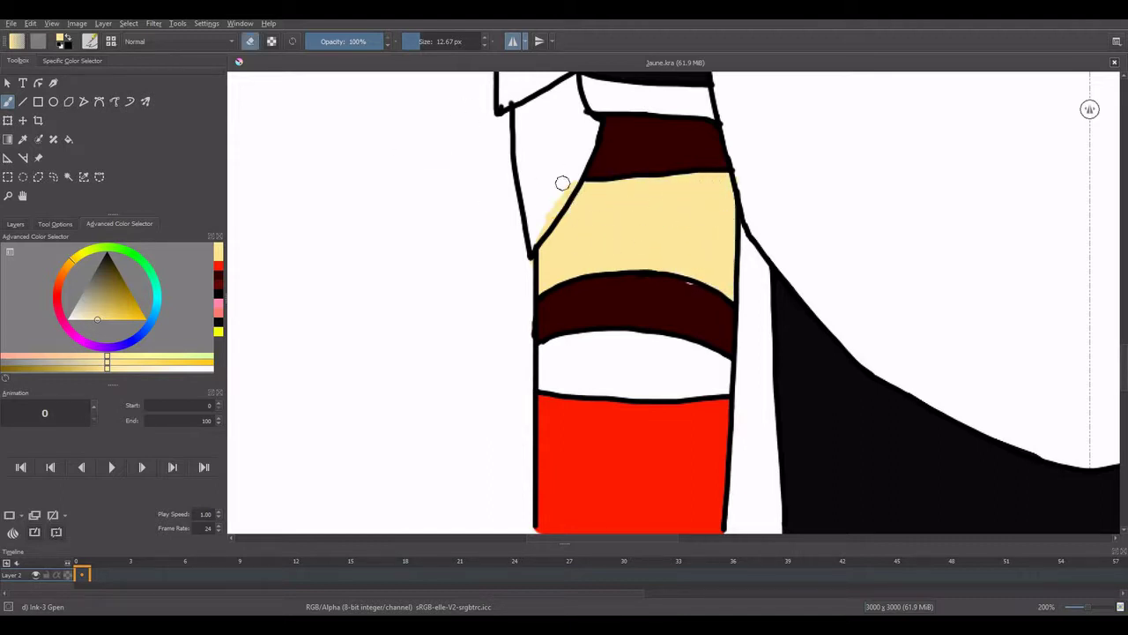
{"action": "key", "text": "e"}
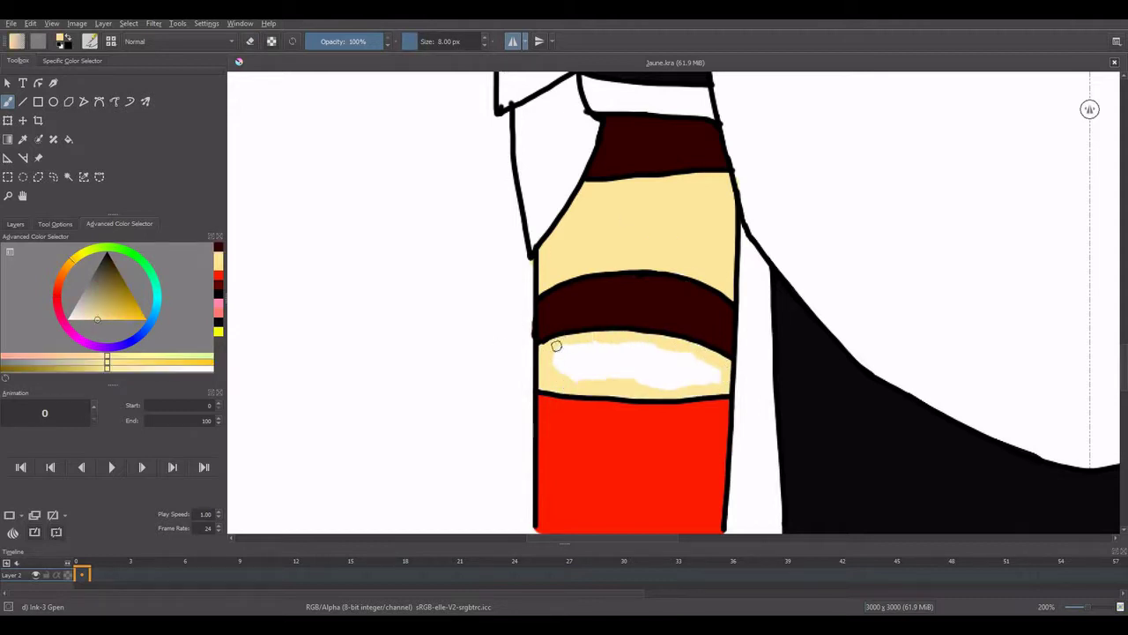
{"action": "left_click_drag", "start_coordinate": [566, 366], "coordinate": [662, 346]}
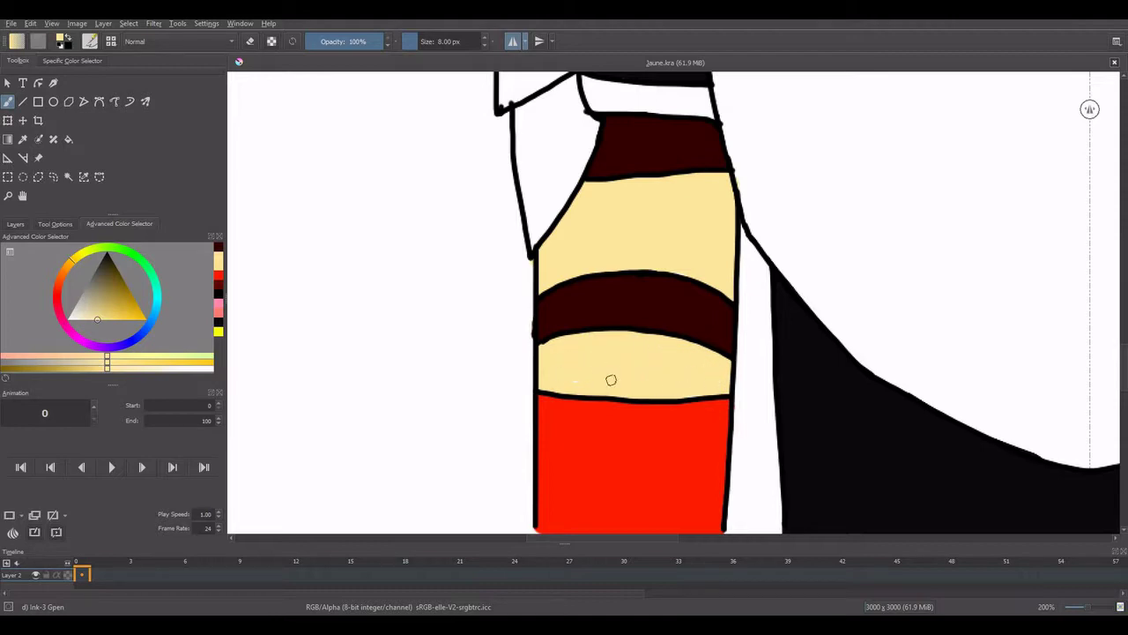
Step: Add a new layer above Layer 2 and draw a mirrored white curve across the black shirt beneath the breastplate
{"action": "scroll", "coordinate": [611, 379], "scroll_direction": "right", "scroll_amount": 10}
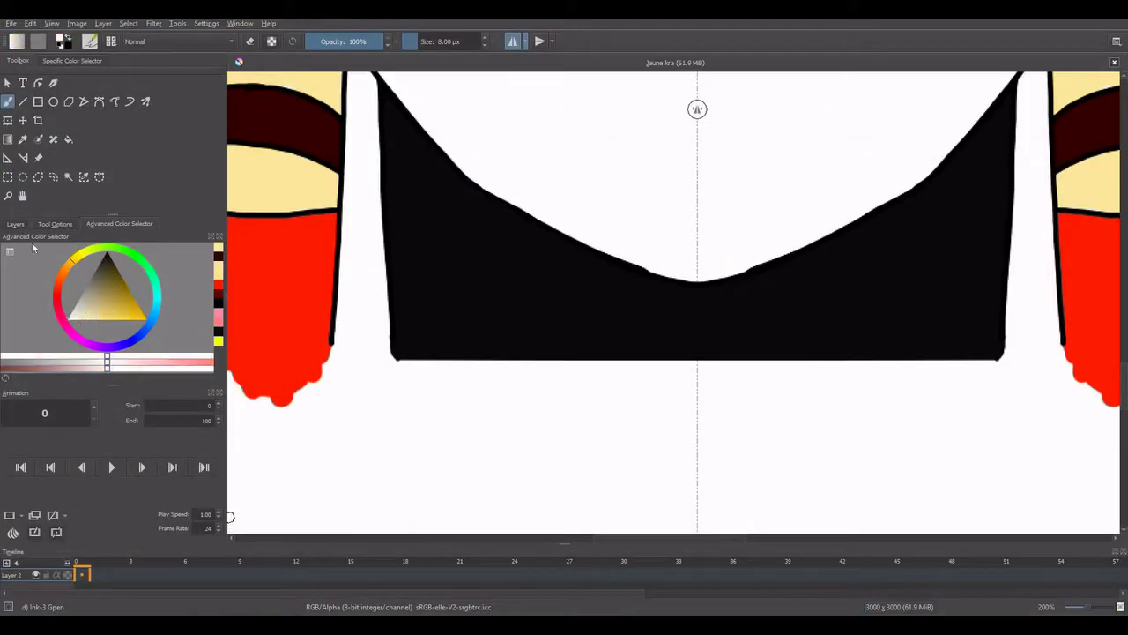
{"action": "left_click", "coordinate": [15, 224]}
{"action": "left_click_drag", "start_coordinate": [479, 188], "coordinate": [606, 330]}
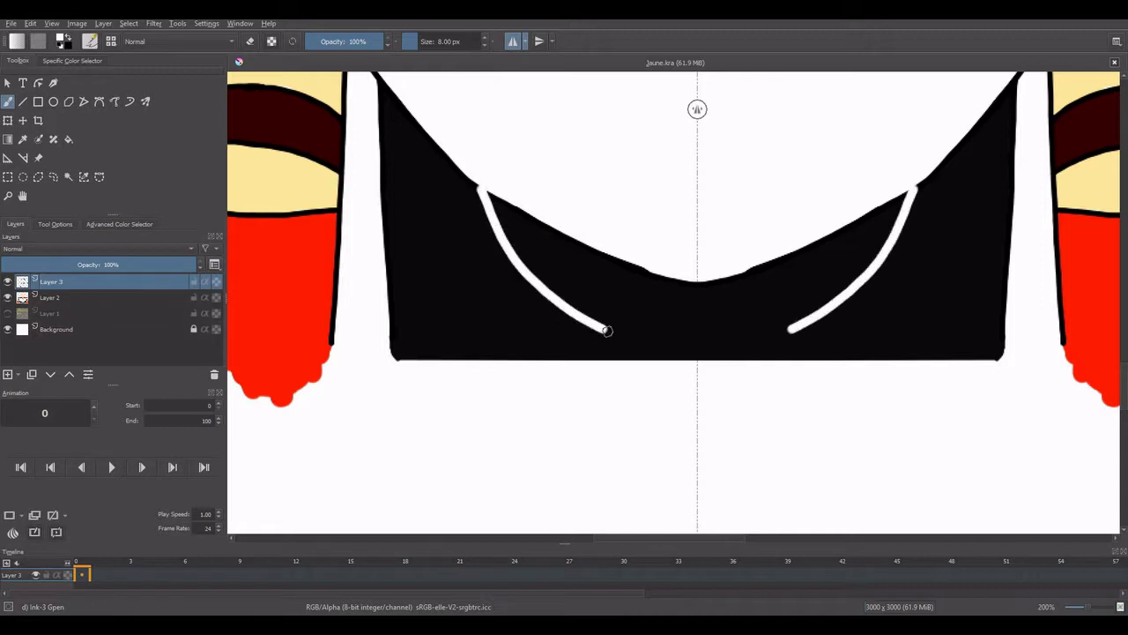
{"action": "key", "text": "ctrl+z"}
{"action": "left_click", "coordinate": [68, 297]}
{"action": "key", "text": "Insert"}
{"action": "mouse_move", "coordinate": [510, 209]}
{"action": "left_mouse_down"}
{"action": "mouse_move", "coordinate": [601, 290]}
{"action": "mouse_move", "coordinate": [555, 265]}
{"action": "mouse_move", "coordinate": [685, 324]}
{"action": "left_mouse_up"}
{"action": "key", "text": "ctrl+z"}
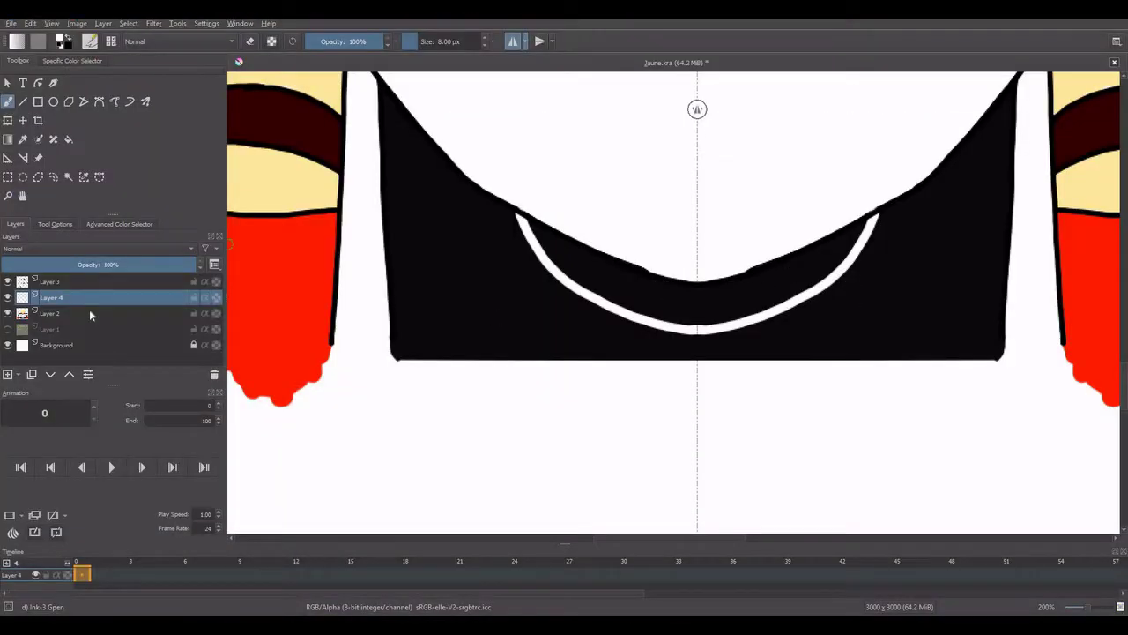
Step: On Layer 2, fill the area between the white curve and the breastplate's lower edge with dark grey
{"action": "left_click", "coordinate": [50, 313]}
{"action": "left_click", "coordinate": [120, 224]}
{"action": "mouse_move", "coordinate": [533, 225]}
{"action": "left_mouse_down"}
{"action": "mouse_move", "coordinate": [596, 256]}
{"action": "mouse_move", "coordinate": [673, 318]}
{"action": "mouse_move", "coordinate": [645, 319]}
{"action": "left_mouse_up"}
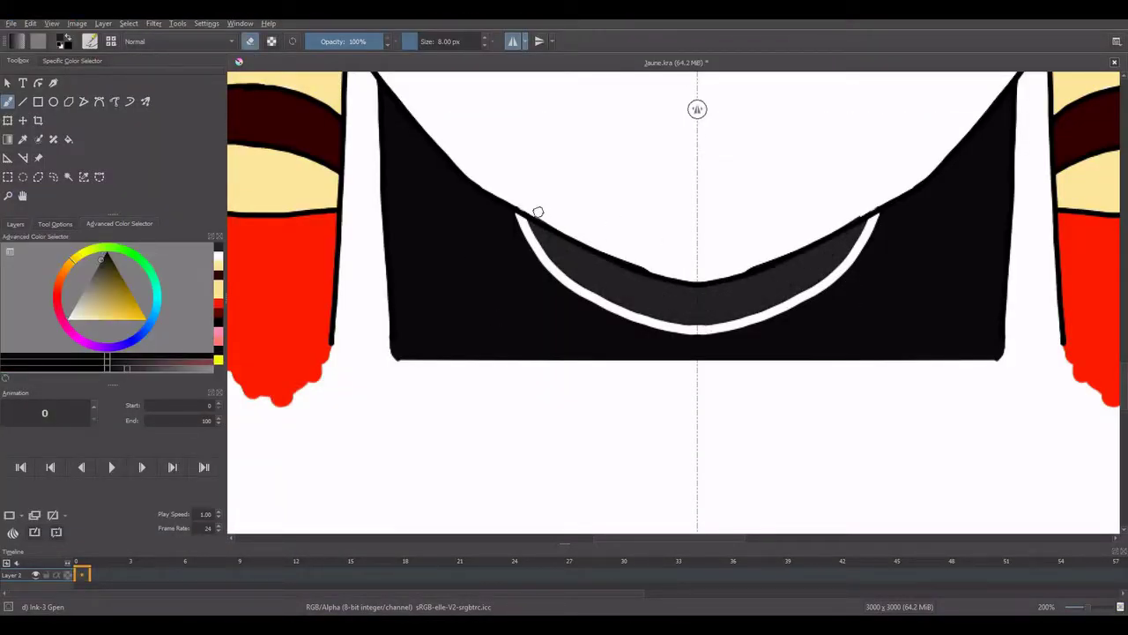
Step: Paint the bare strip between the black sleeve and the upper forearm band skin tone, and touch up the band's edge in dark red
{"action": "scroll", "coordinate": [629, 245], "scroll_direction": "down", "scroll_amount": 6}
{"action": "left_click_drag", "start_coordinate": [631, 152], "coordinate": [631, 310]}
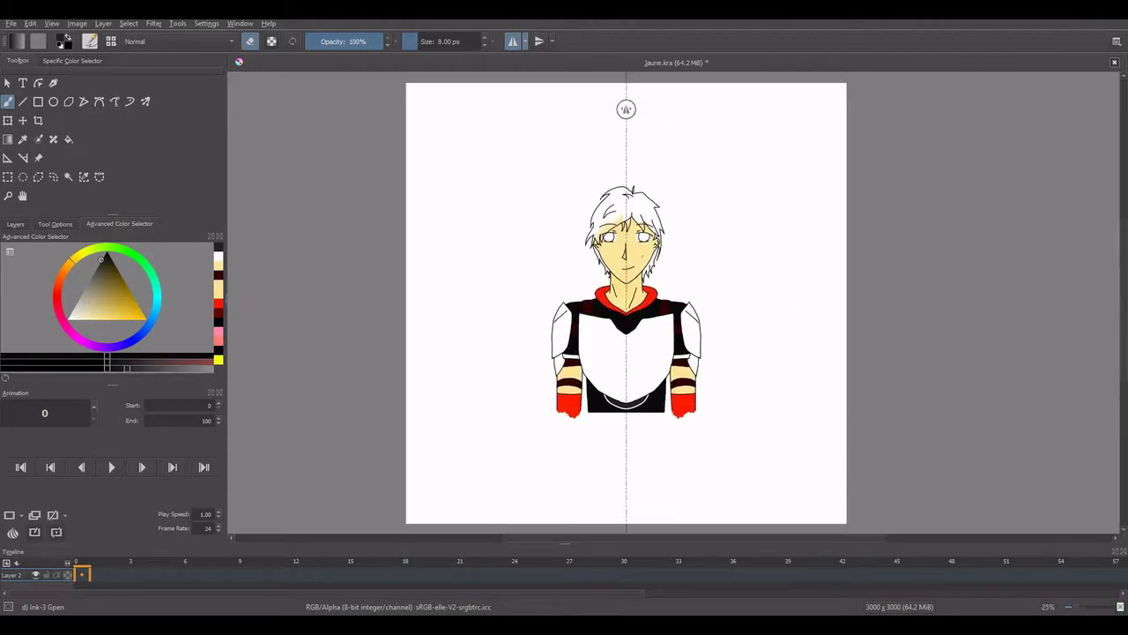
{"action": "scroll", "coordinate": [631, 311], "scroll_direction": "up", "scroll_amount": 3}
{"action": "scroll", "coordinate": [455, 448], "scroll_direction": "up", "scroll_amount": 4}
{"action": "key", "text": "e"}
{"action": "left_click", "coordinate": [219, 266]}
{"action": "mouse_move", "coordinate": [434, 352]}
{"action": "left_mouse_down"}
{"action": "mouse_move", "coordinate": [492, 399]}
{"action": "mouse_move", "coordinate": [456, 396]}
{"action": "mouse_move", "coordinate": [529, 377]}
{"action": "left_mouse_up"}
{"action": "key", "text": "ctrl+z"}
{"action": "left_click_drag", "start_coordinate": [611, 403], "coordinate": [560, 396]}
{"action": "left_click", "coordinate": [607, 444], "text": "ctrl"}
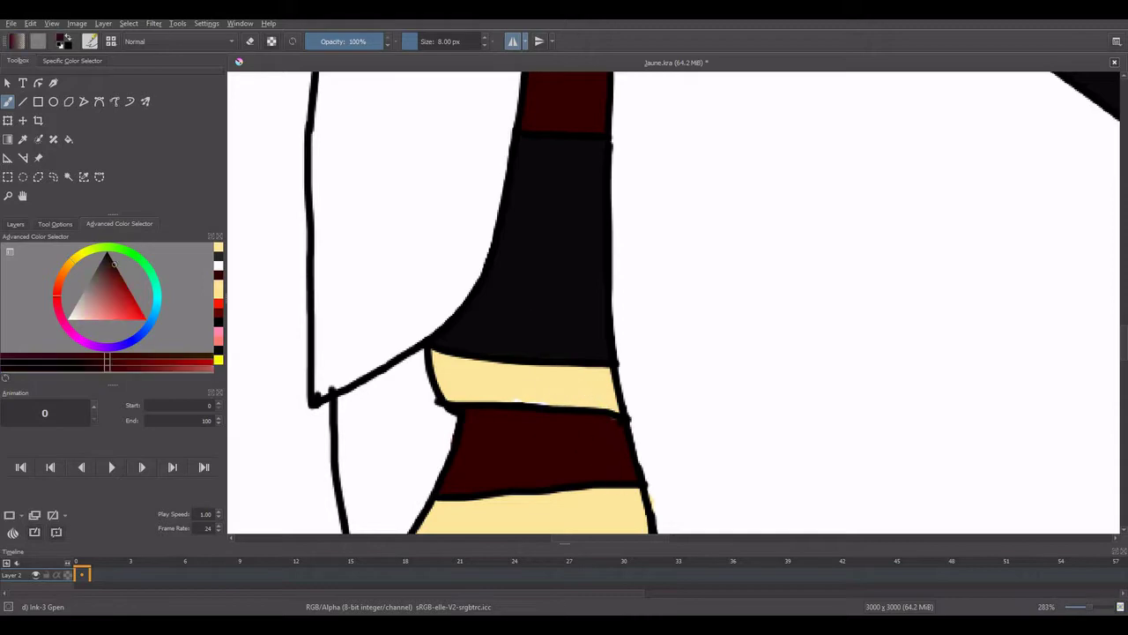
{"action": "left_click", "coordinate": [616, 418]}
Step: Choose a slightly darkened blue and fill the irises of both eyes
{"action": "scroll", "coordinate": [616, 421], "scroll_direction": "down", "scroll_amount": 4}
{"action": "scroll", "coordinate": [760, 96], "scroll_direction": "up", "scroll_amount": 5}
{"action": "left_click", "coordinate": [134, 334]}
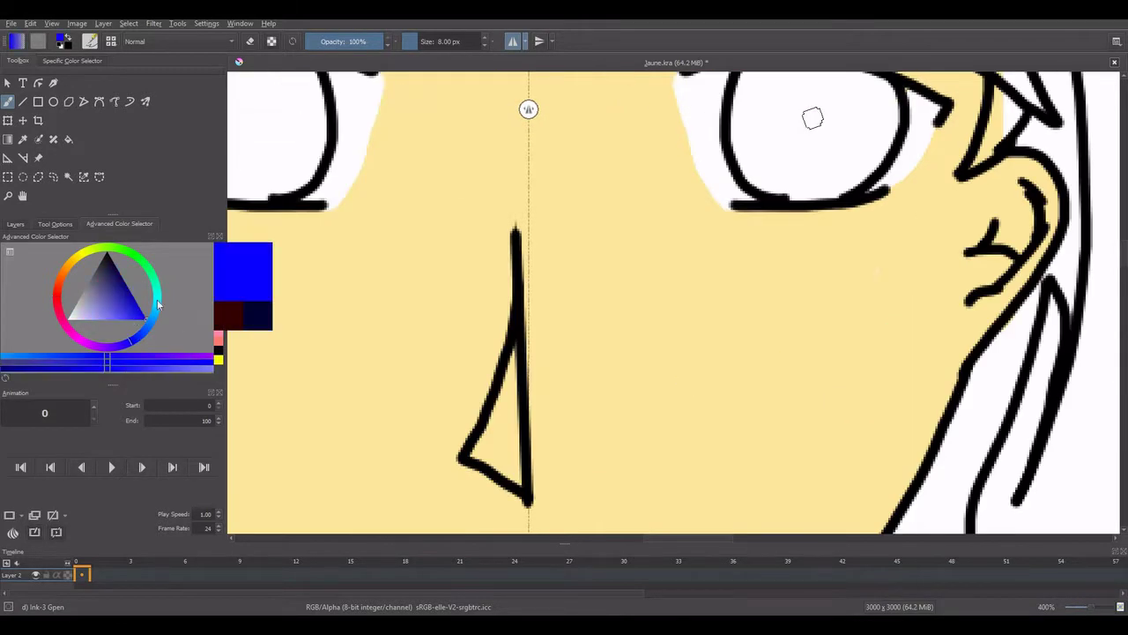
{"action": "left_click", "coordinate": [81, 369]}
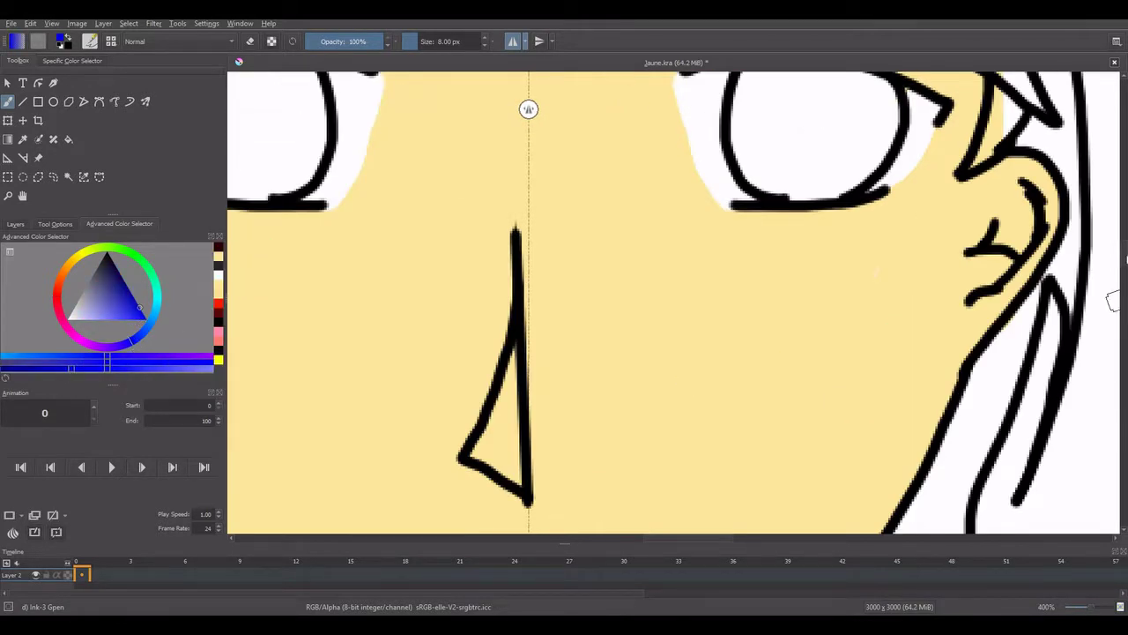
{"action": "scroll", "coordinate": [750, 352], "scroll_direction": "up", "scroll_amount": 3}
{"action": "mouse_move", "coordinate": [751, 334]}
{"action": "left_mouse_down"}
{"action": "mouse_move", "coordinate": [752, 415]}
{"action": "mouse_move", "coordinate": [776, 420]}
{"action": "mouse_move", "coordinate": [774, 451]}
{"action": "mouse_move", "coordinate": [873, 428]}
{"action": "mouse_move", "coordinate": [882, 412]}
{"action": "mouse_move", "coordinate": [821, 404]}
{"action": "mouse_move", "coordinate": [846, 366]}
{"action": "mouse_move", "coordinate": [774, 348]}
{"action": "left_mouse_up"}
Step: Sample the neck's slightly darker skin tone, paint it beneath the jaw and erase the overspill outside the neck
{"action": "left_click", "coordinate": [558, 316], "text": "ctrl"}
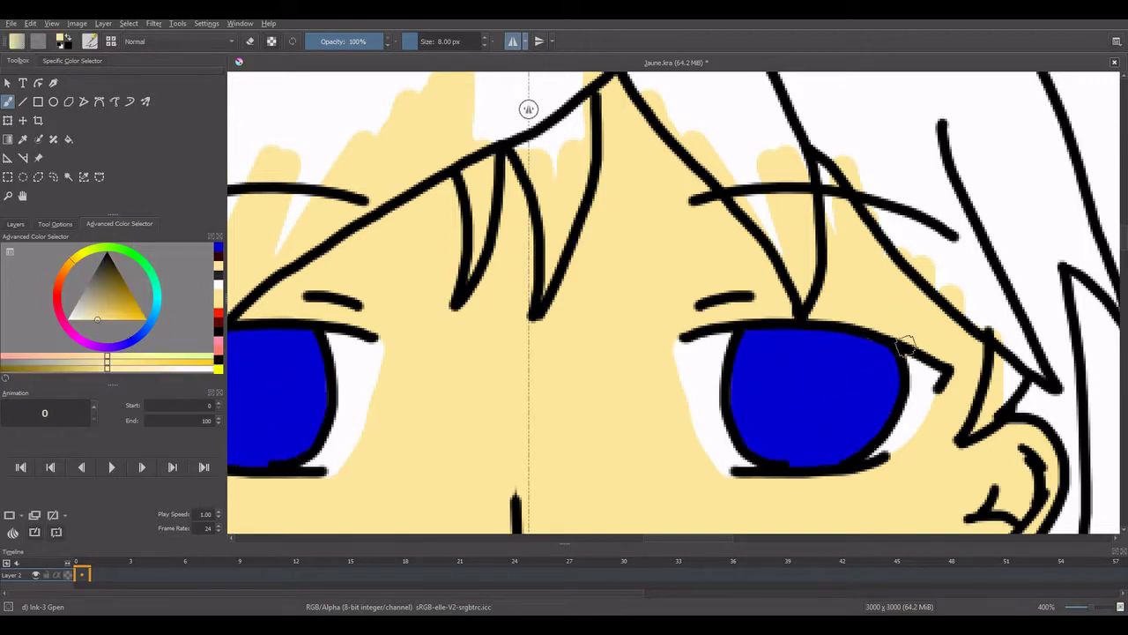
{"action": "scroll", "coordinate": [739, 348], "scroll_direction": "down", "scroll_amount": 5}
{"action": "left_click", "coordinate": [734, 352], "text": "ctrl"}
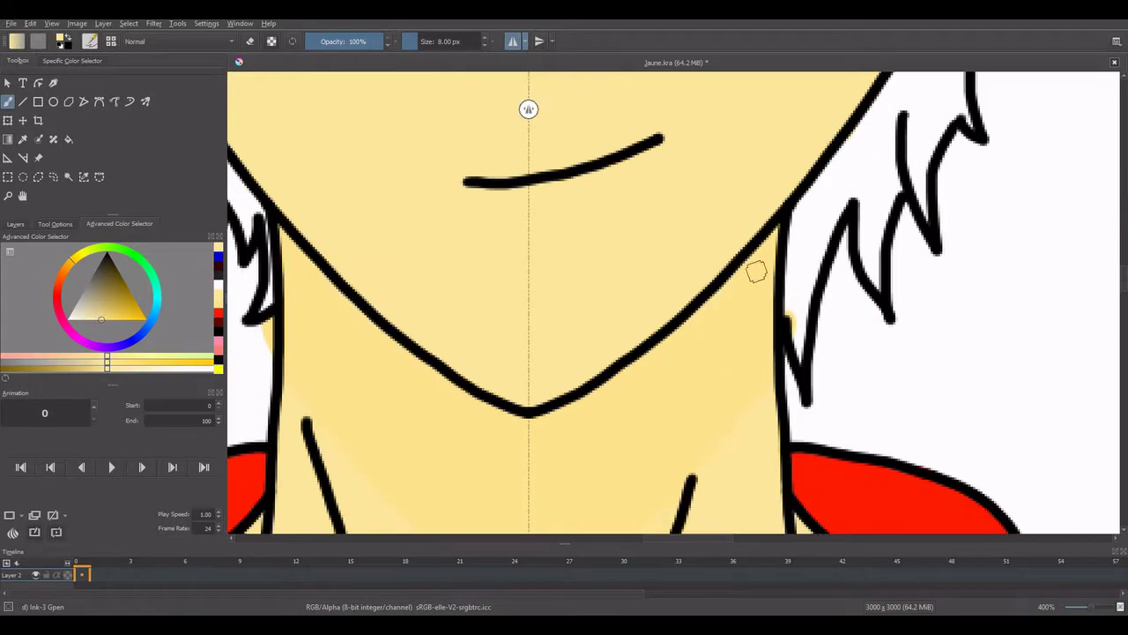
{"action": "left_click_drag", "start_coordinate": [756, 271], "coordinate": [768, 305]}
{"action": "left_click", "coordinate": [251, 41]}
{"action": "left_click_drag", "start_coordinate": [259, 332], "coordinate": [268, 350]}
Step: Reuse the dark grey and paint a mirrored trim along the lower edge of the black V below the red collar
{"action": "scroll", "coordinate": [1112, 408], "scroll_direction": "up", "scroll_amount": 5}
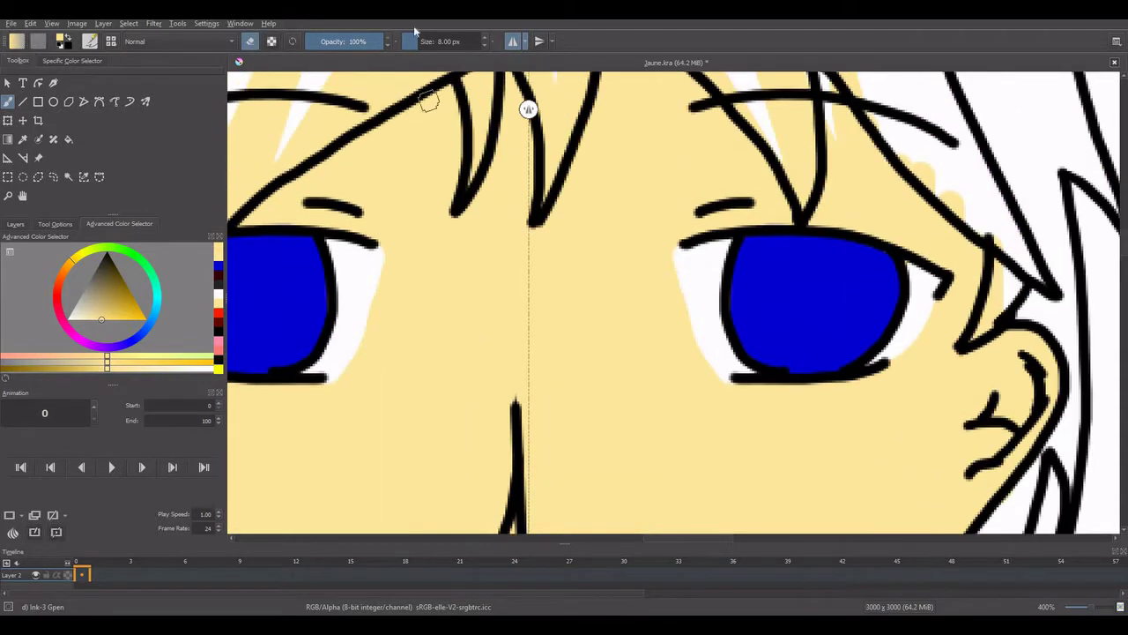
{"action": "key", "text": "e"}
{"action": "scroll", "coordinate": [688, 429], "scroll_direction": "down", "scroll_amount": 7}
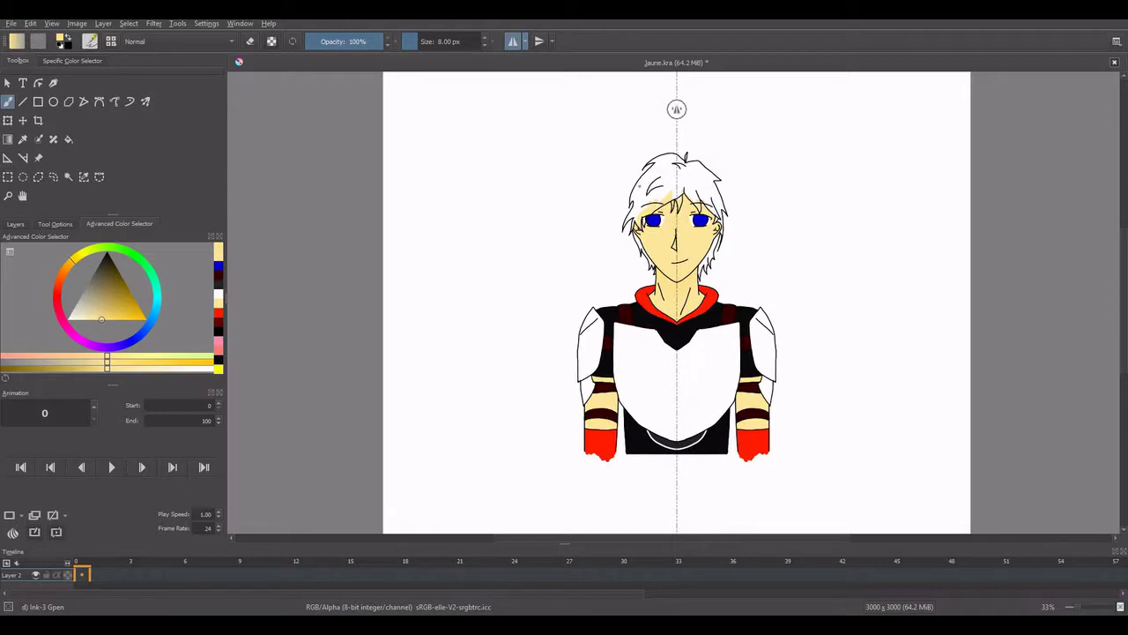
{"action": "scroll", "coordinate": [687, 429], "scroll_direction": "up", "scroll_amount": 1}
{"action": "scroll", "coordinate": [686, 430], "scroll_direction": "up", "scroll_amount": 1}
{"action": "left_click", "coordinate": [220, 284]}
{"action": "scroll", "coordinate": [625, 242], "scroll_direction": "up", "scroll_amount": 4}
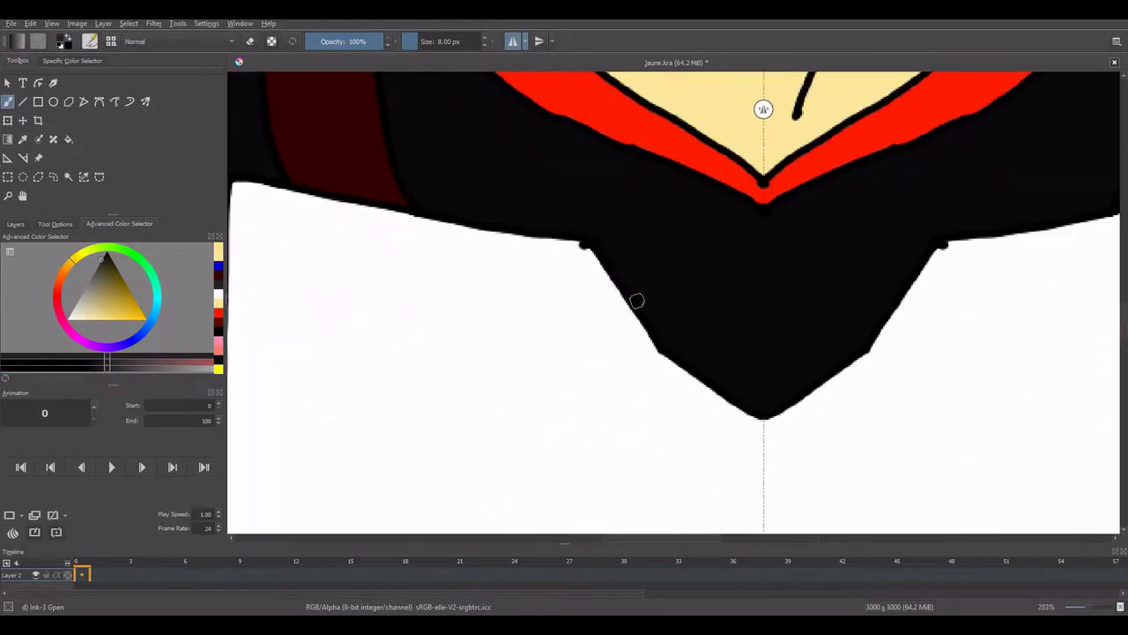
{"action": "mouse_move", "coordinate": [580, 244]}
{"action": "left_mouse_down"}
{"action": "mouse_move", "coordinate": [638, 340]}
{"action": "mouse_move", "coordinate": [757, 425]}
{"action": "mouse_move", "coordinate": [693, 384]}
{"action": "mouse_move", "coordinate": [704, 385]}
{"action": "left_mouse_up"}
{"action": "mouse_move", "coordinate": [568, 244]}
{"action": "left_mouse_down"}
{"action": "mouse_move", "coordinate": [623, 341]}
{"action": "mouse_move", "coordinate": [738, 420]}
{"action": "left_mouse_up"}
{"action": "left_click_drag", "start_coordinate": [629, 550], "coordinate": [631, 601]}
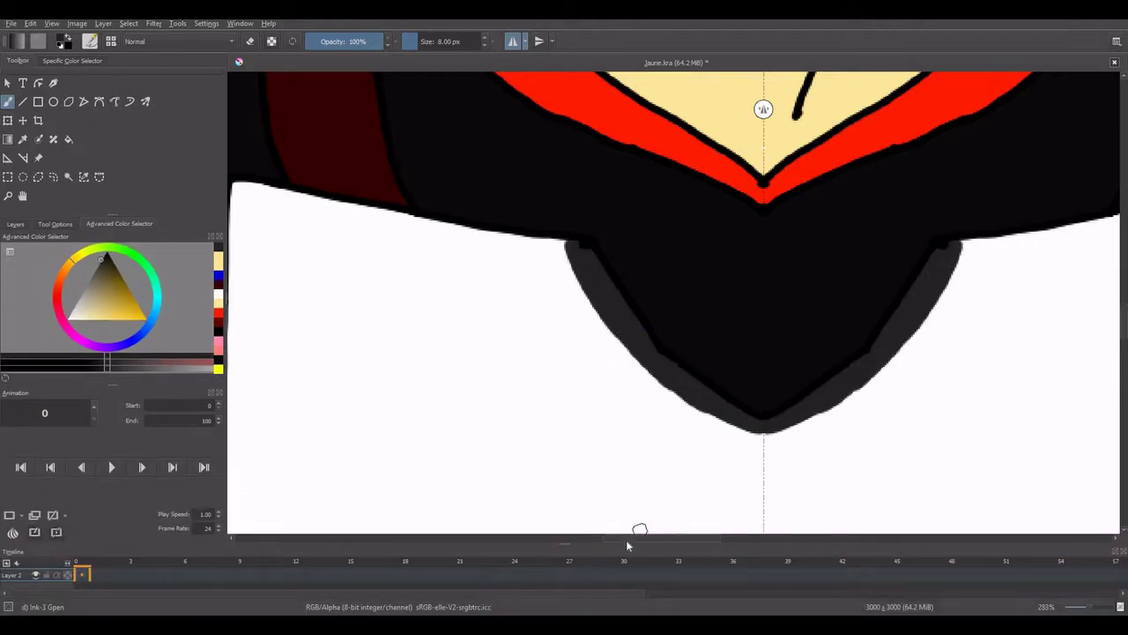
{"action": "left_click_drag", "start_coordinate": [627, 539], "coordinate": [601, 538]}
{"action": "left_click_drag", "start_coordinate": [855, 382], "coordinate": [953, 438]}
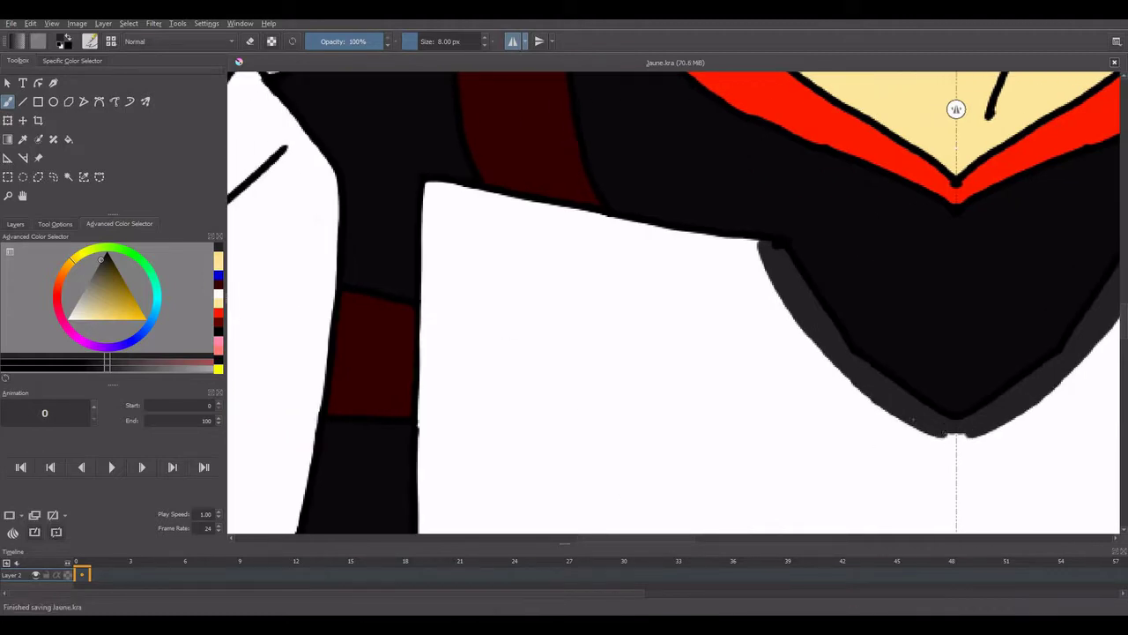
Step: Try painting a dark grey strip along the breastplate's upper edge toward the V, and undo the recent grey strokes
{"action": "left_click_drag", "start_coordinate": [430, 187], "coordinate": [530, 209]}
{"action": "key", "text": "ctrl+z"}
{"action": "mouse_move", "coordinate": [245, 619]}
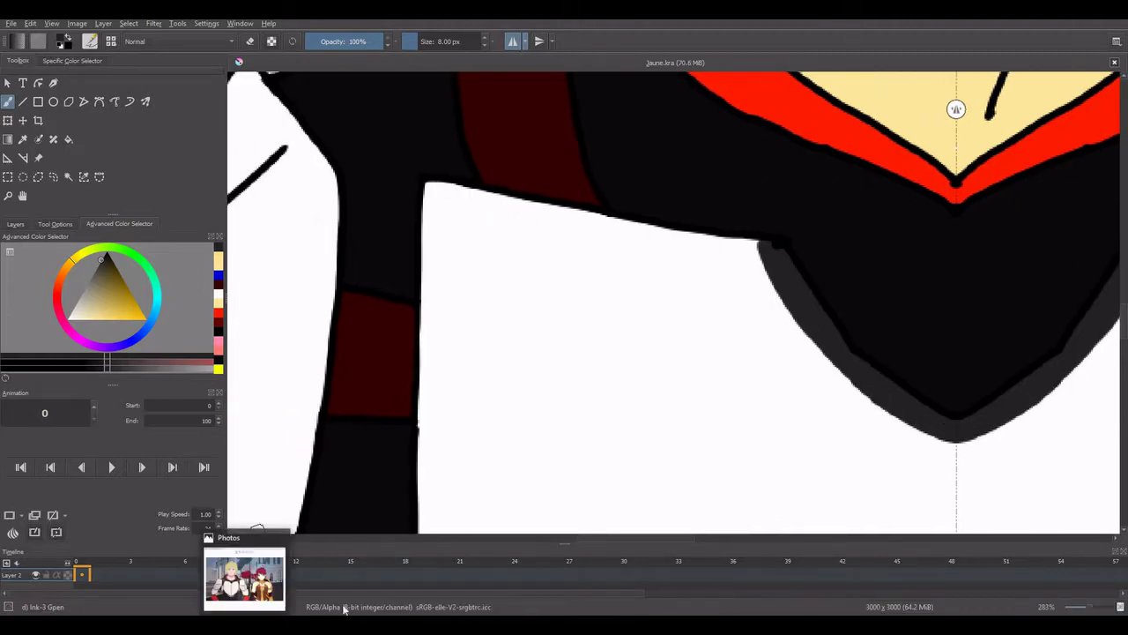
{"action": "mouse_move", "coordinate": [242, 580]}
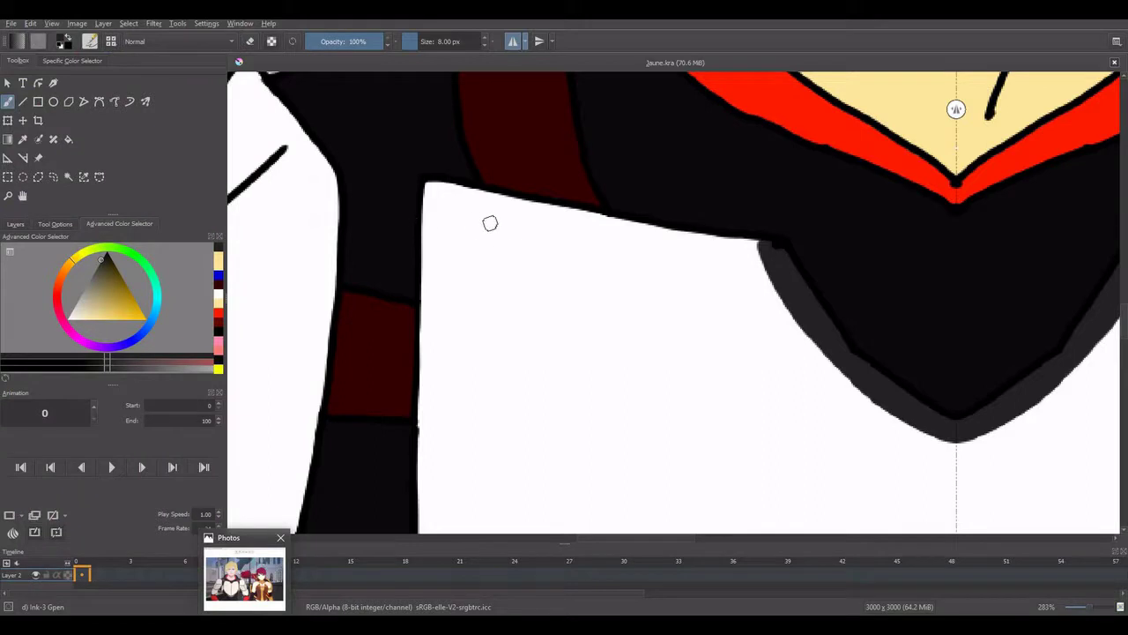
{"action": "left_click_drag", "start_coordinate": [430, 189], "coordinate": [568, 221]}
{"action": "left_click_drag", "start_coordinate": [495, 200], "coordinate": [760, 252]}
{"action": "key", "text": "ctrl+z"}
{"action": "key", "text": "ctrl+z"}
{"action": "key", "text": "ctrl+z"}
{"action": "key", "text": "ctrl+z"}
{"action": "key", "text": "ctrl+z"}
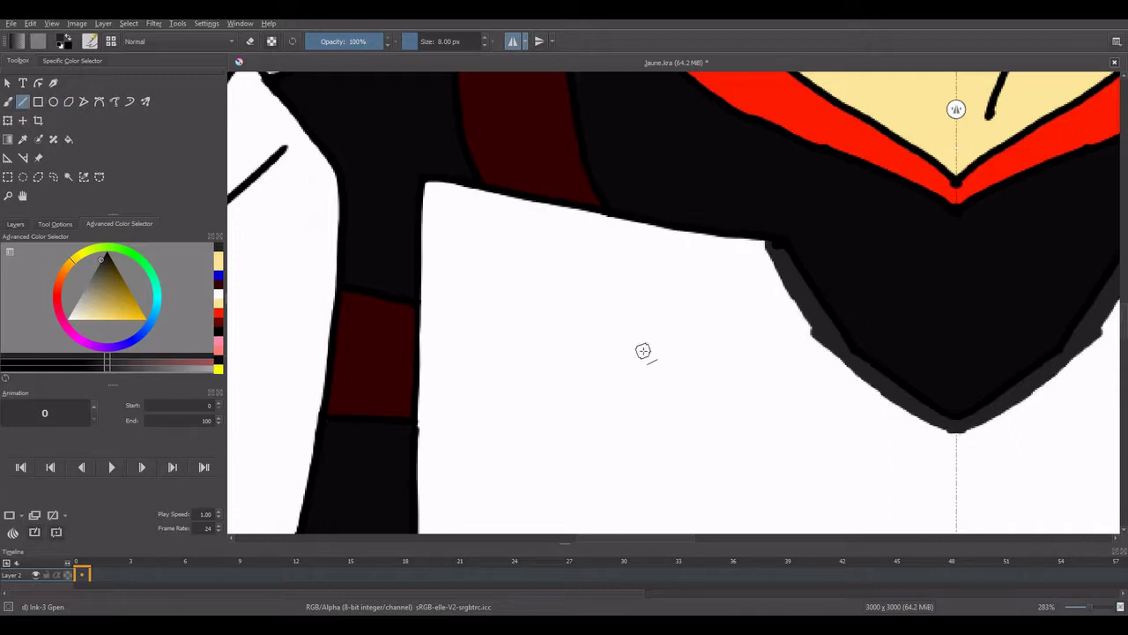
Step: Restore the undone trim strokes on the V and paint a dark grey strip along the breastplate's upper edge to the armpit
{"action": "key", "text": "ctrl+shift+z"}
{"action": "key", "text": "ctrl+shift+z"}
{"action": "key", "text": "ctrl+shift+z"}
{"action": "key", "text": "ctrl+shift+z"}
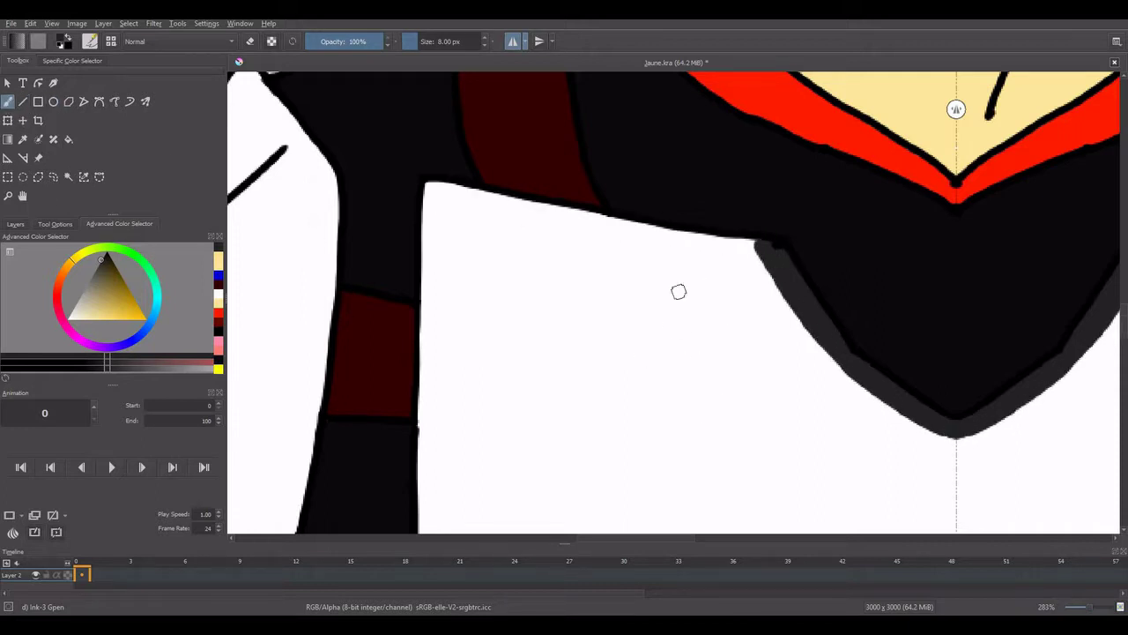
{"action": "left_click_drag", "start_coordinate": [767, 251], "coordinate": [619, 231]}
{"action": "mouse_move", "coordinate": [428, 186]}
{"action": "left_mouse_down"}
{"action": "mouse_move", "coordinate": [651, 230]}
{"action": "mouse_move", "coordinate": [521, 205]}
{"action": "left_mouse_up"}
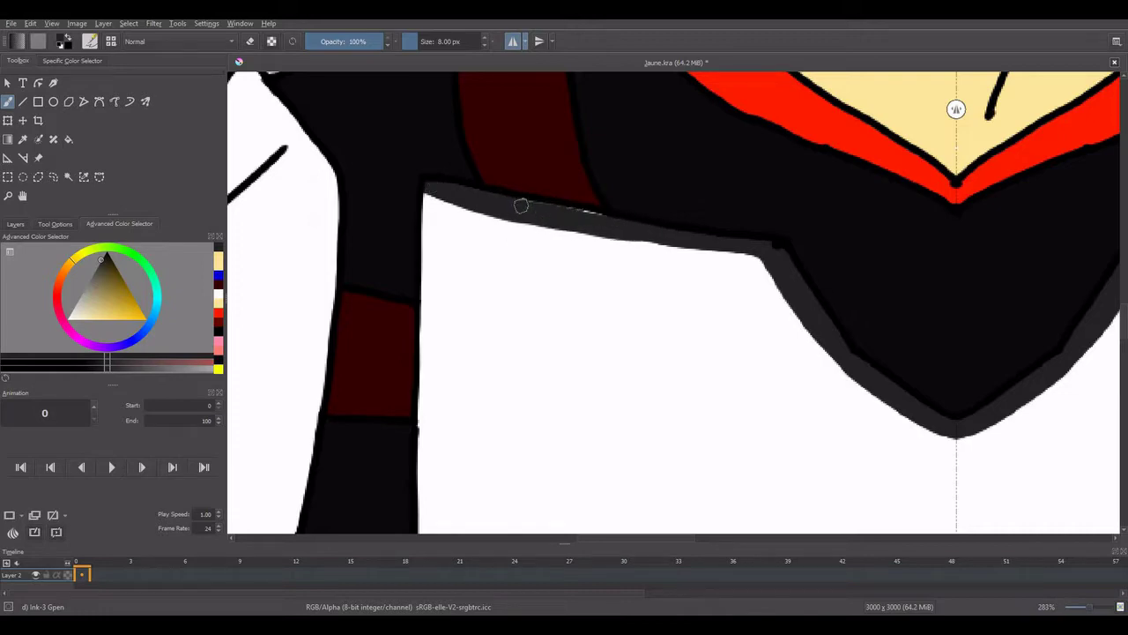
Step: Thicken the dark grey trim where the breastplate's upper edge meets the black V
{"action": "mouse_move", "coordinate": [635, 236]}
{"action": "left_mouse_down"}
{"action": "mouse_move", "coordinate": [762, 263]}
{"action": "mouse_move", "coordinate": [781, 280]}
{"action": "left_mouse_up"}
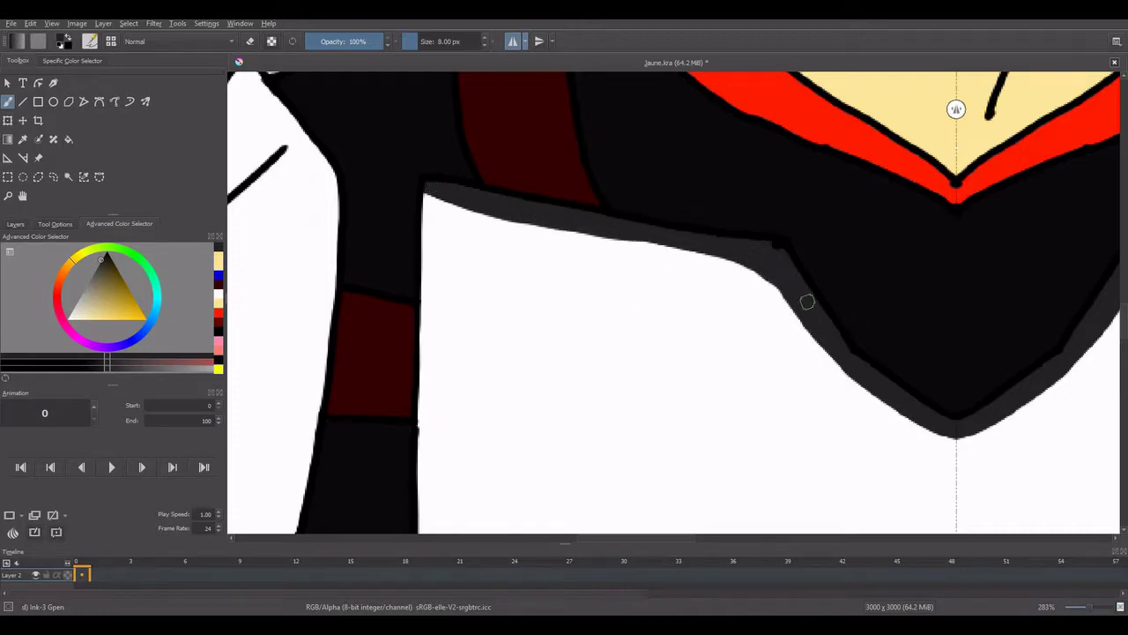
{"action": "scroll", "coordinate": [794, 229], "scroll_direction": "down", "scroll_amount": 4}
{"action": "scroll", "coordinate": [663, 182], "scroll_direction": "up", "scroll_amount": 2}
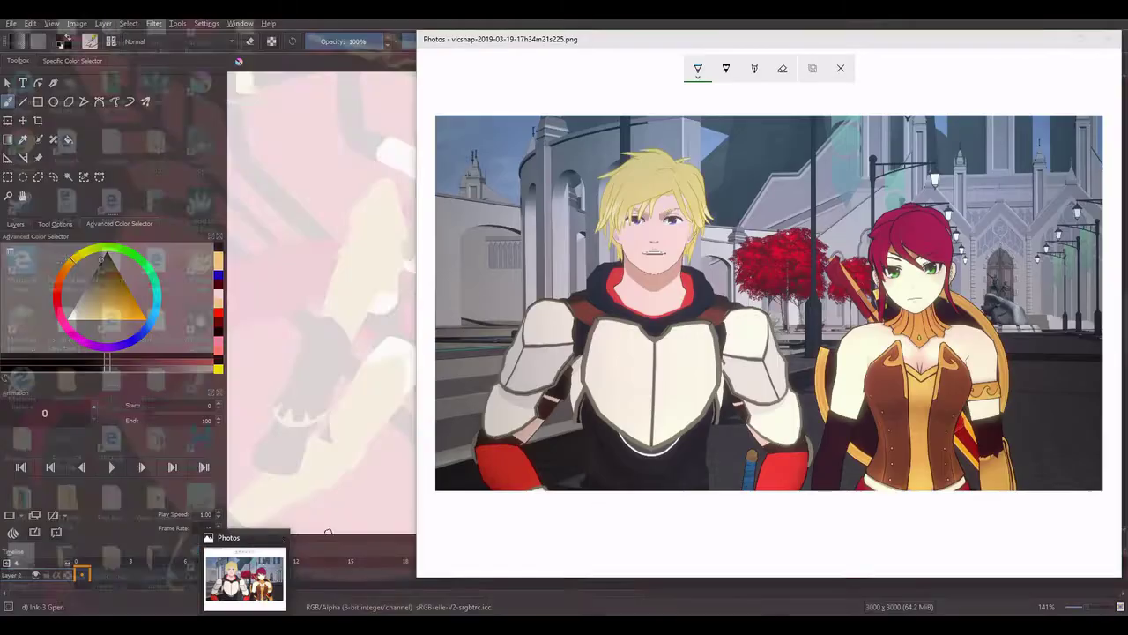
Step: Try painting dark grey trim along the shoulder plate's diagonal crease and outer edge, check the reference image, and undo the strokes
{"action": "left_click_drag", "start_coordinate": [592, 269], "coordinate": [672, 195]}
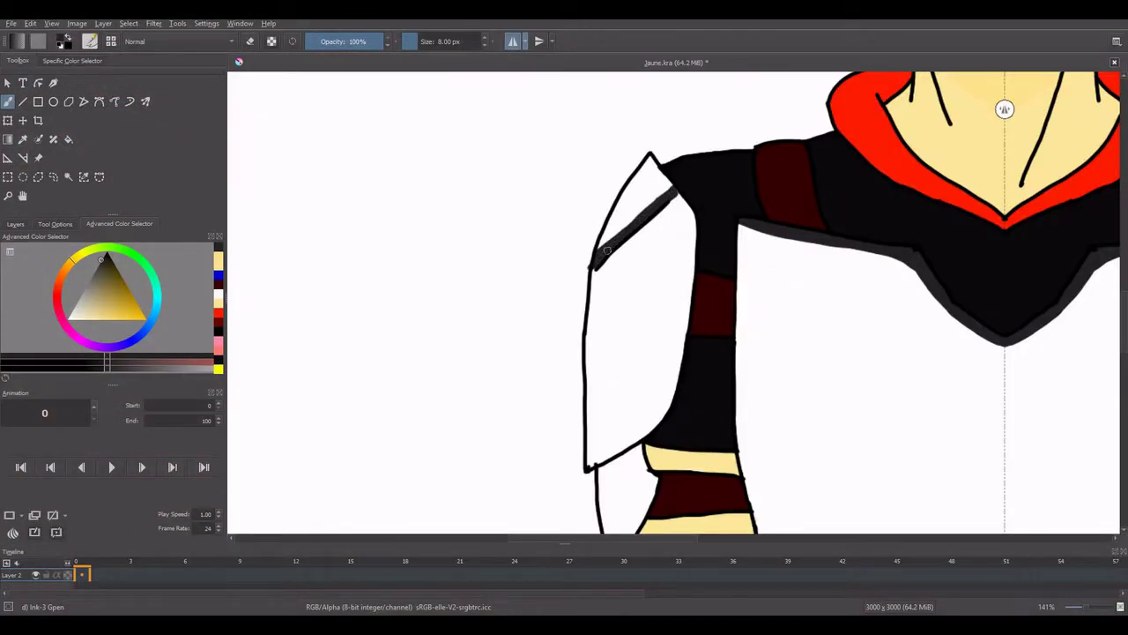
{"action": "left_click_drag", "start_coordinate": [608, 250], "coordinate": [582, 346]}
{"action": "scroll", "coordinate": [603, 499], "scroll_direction": "up", "scroll_amount": 1}
{"action": "key", "text": "ctrl+z"}
{"action": "key", "text": "ctrl+z"}
{"action": "mouse_move", "coordinate": [245, 579]}
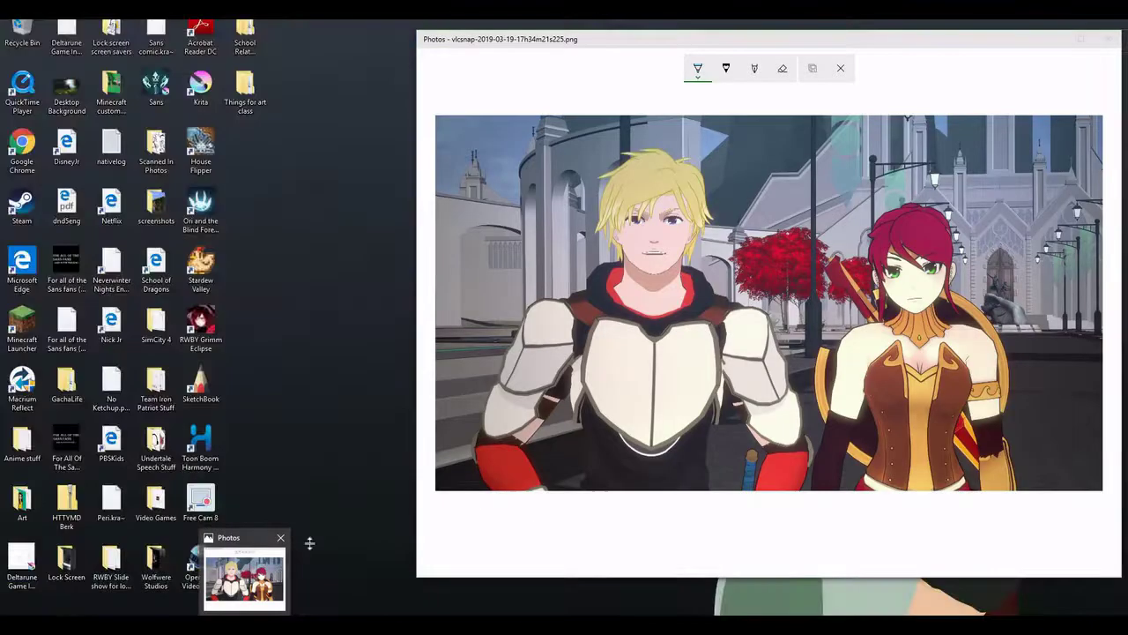
{"action": "left_click_drag", "start_coordinate": [591, 164], "coordinate": [588, 451]}
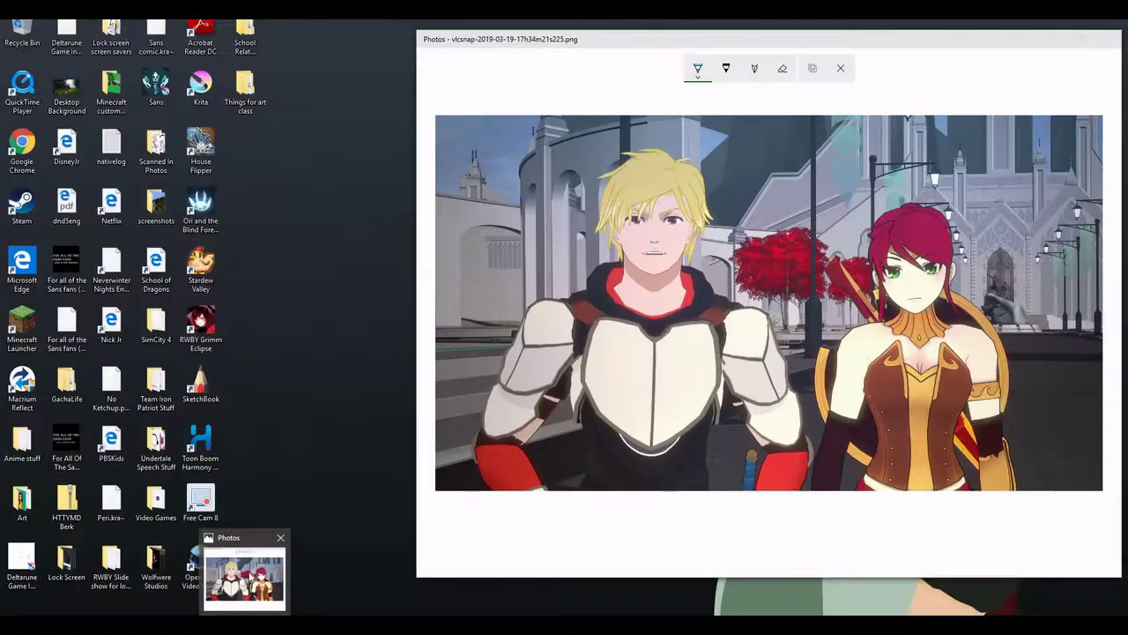
{"action": "key", "text": "ctrl+z"}
{"action": "key", "text": "ctrl+z"}
Step: Paint a mirrored dark grey trim down the shoulder plate's outer edge and erase its uneven inner side
{"action": "left_click_drag", "start_coordinate": [595, 167], "coordinate": [583, 453]}
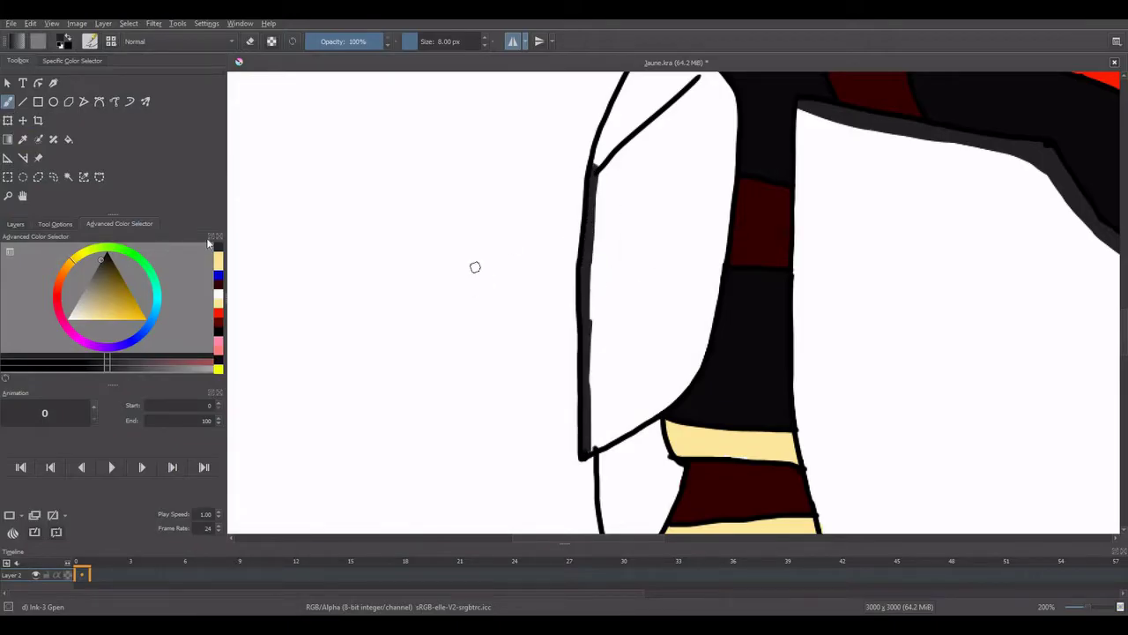
{"action": "left_click", "coordinate": [250, 42]}
{"action": "left_click_drag", "start_coordinate": [594, 321], "coordinate": [594, 373]}
Step: Continue the dark grey trim along the shoulder plate's lower edge and up its inner edge to the tip
{"action": "left_click_drag", "start_coordinate": [582, 453], "coordinate": [692, 373]}
{"action": "left_click_drag", "start_coordinate": [721, 240], "coordinate": [705, 347]}
{"action": "left_click_drag", "start_coordinate": [721, 265], "coordinate": [729, 145]}
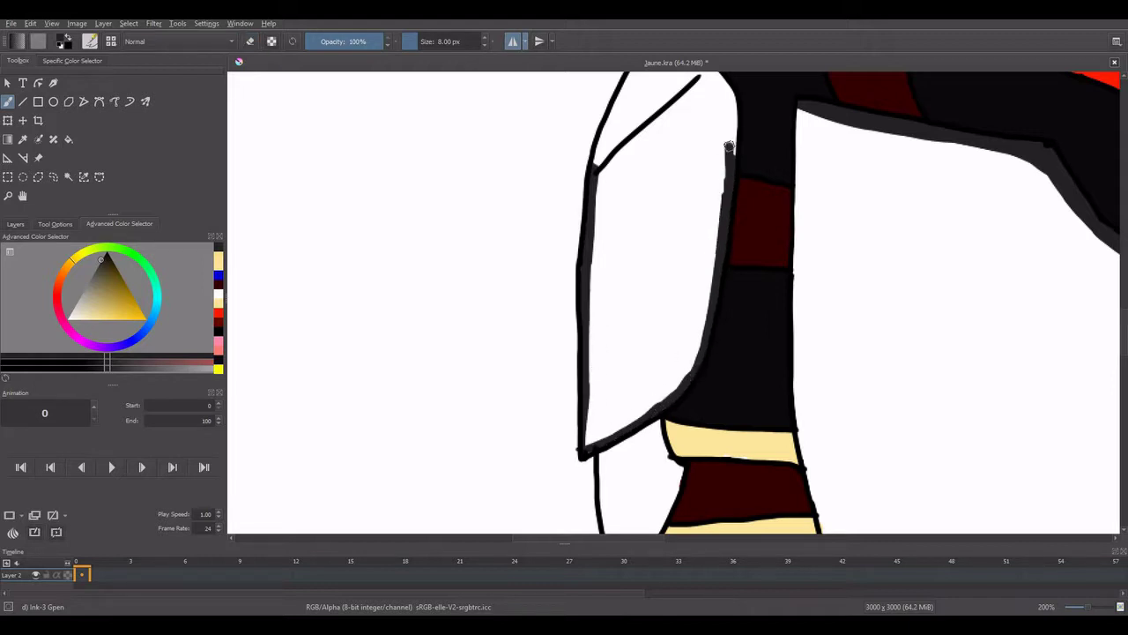
{"action": "scroll", "coordinate": [1116, 308], "scroll_direction": "up", "scroll_amount": 3}
{"action": "left_click_drag", "start_coordinate": [672, 213], "coordinate": [724, 282]}
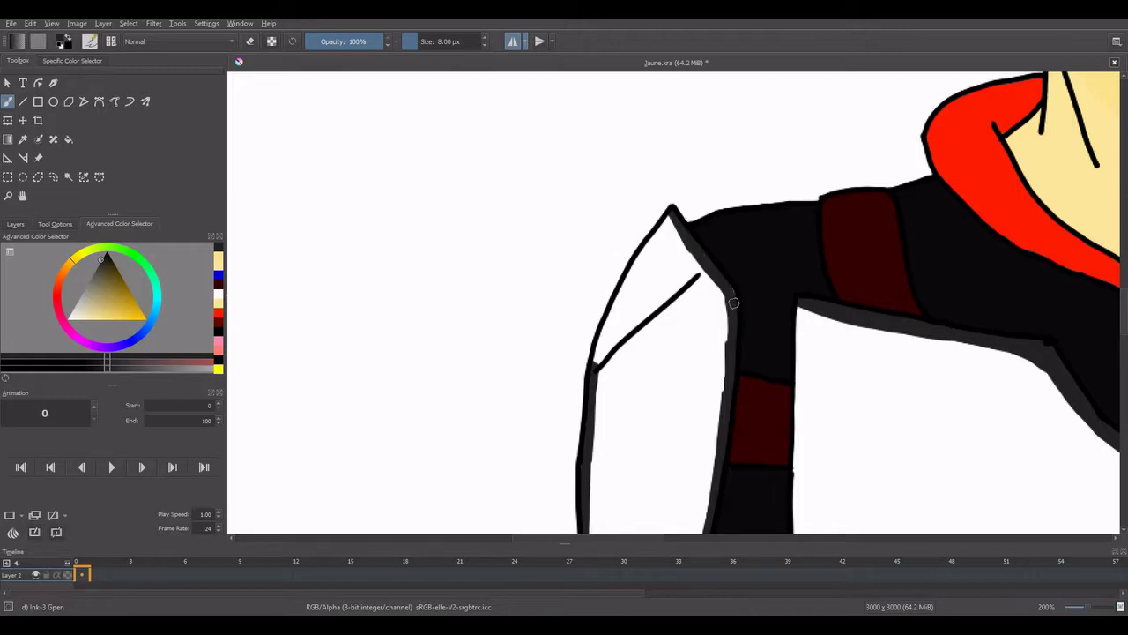
Step: Paint dark grey along the diagonal crease of the shoulder plate, redoing the first stroke, and save the file
{"action": "left_click_drag", "start_coordinate": [596, 362], "coordinate": [643, 325]}
{"action": "key", "text": "ctrl+z"}
{"action": "left_click_drag", "start_coordinate": [596, 359], "coordinate": [702, 270]}
{"action": "key", "text": "ctrl+s"}
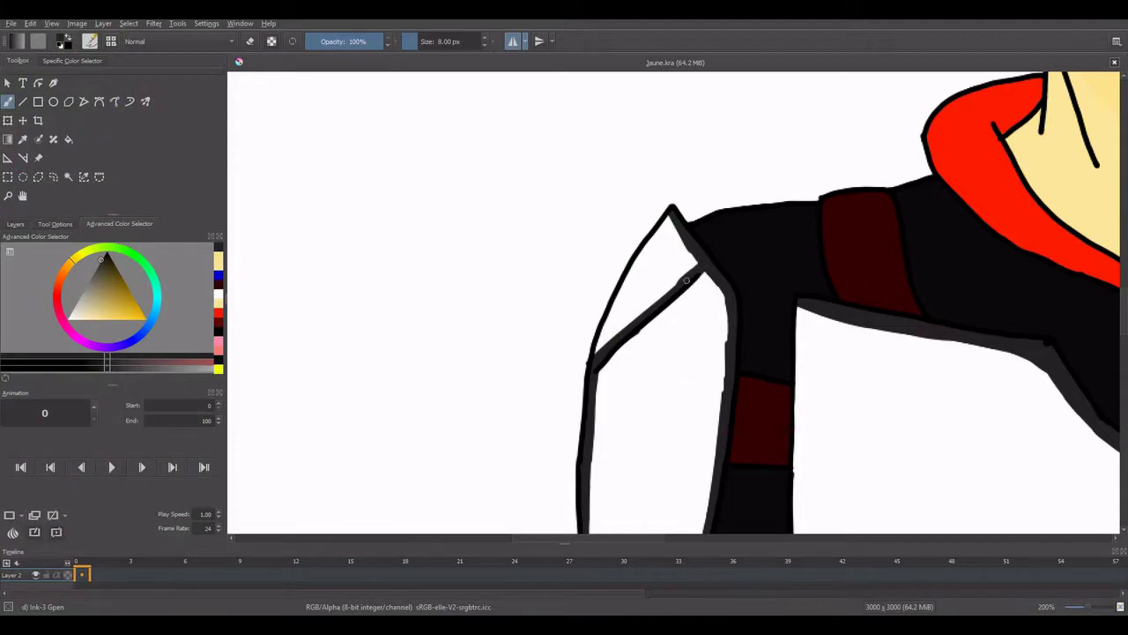
Step: Paint a dark grey trim along the lower arm plate's inner edge, undoing the first uneven attempt
{"action": "left_click", "coordinate": [251, 48]}
{"action": "scroll", "coordinate": [617, 366], "scroll_direction": "down", "scroll_amount": 7}
{"action": "scroll", "coordinate": [705, 436], "scroll_direction": "up", "scroll_amount": 7}
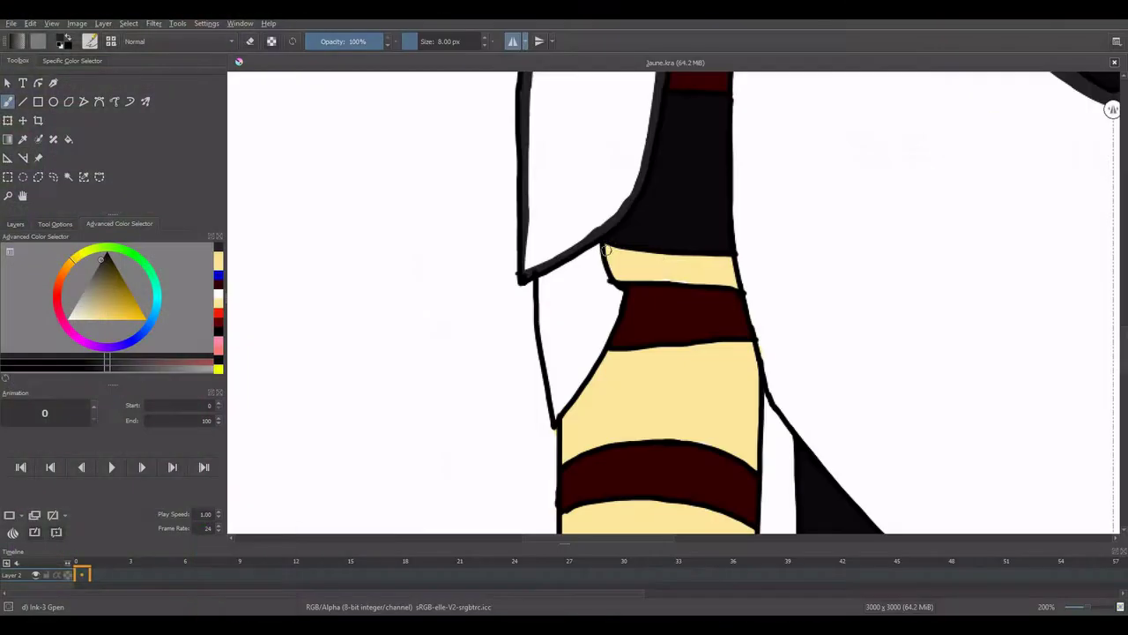
{"action": "mouse_move", "coordinate": [593, 245]}
{"action": "left_mouse_down"}
{"action": "mouse_move", "coordinate": [608, 296]}
{"action": "mouse_move", "coordinate": [564, 396]}
{"action": "left_mouse_up"}
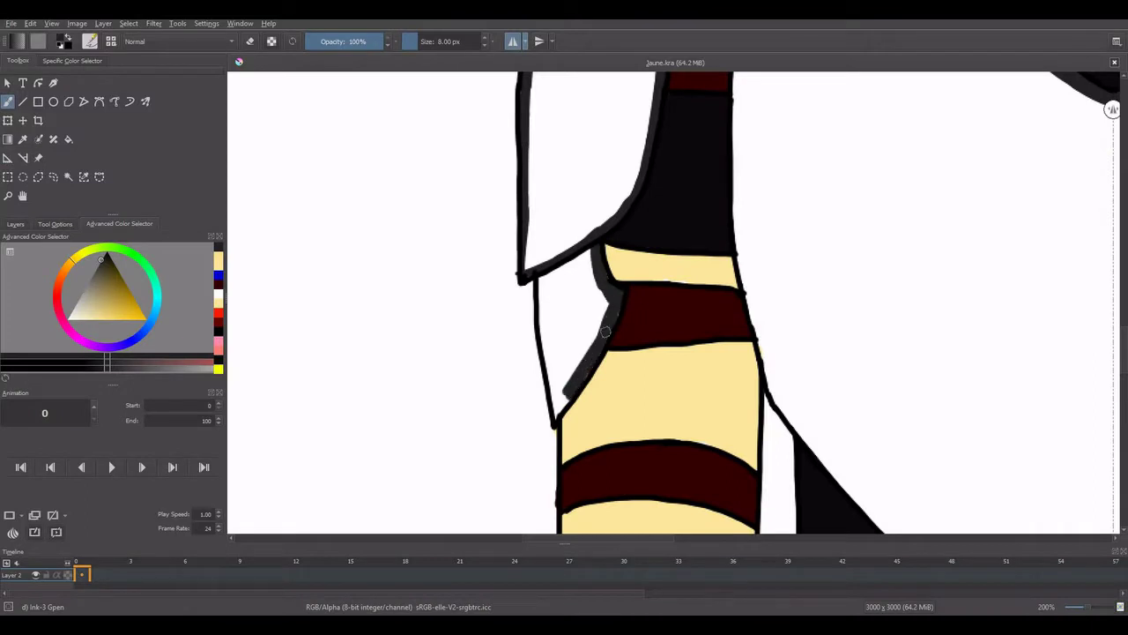
{"action": "key", "text": "ctrl+z"}
{"action": "key", "text": "ctrl+z"}
{"action": "mouse_move", "coordinate": [597, 247]}
{"action": "left_mouse_down"}
{"action": "mouse_move", "coordinate": [620, 299]}
{"action": "mouse_move", "coordinate": [556, 418]}
{"action": "left_mouse_up"}
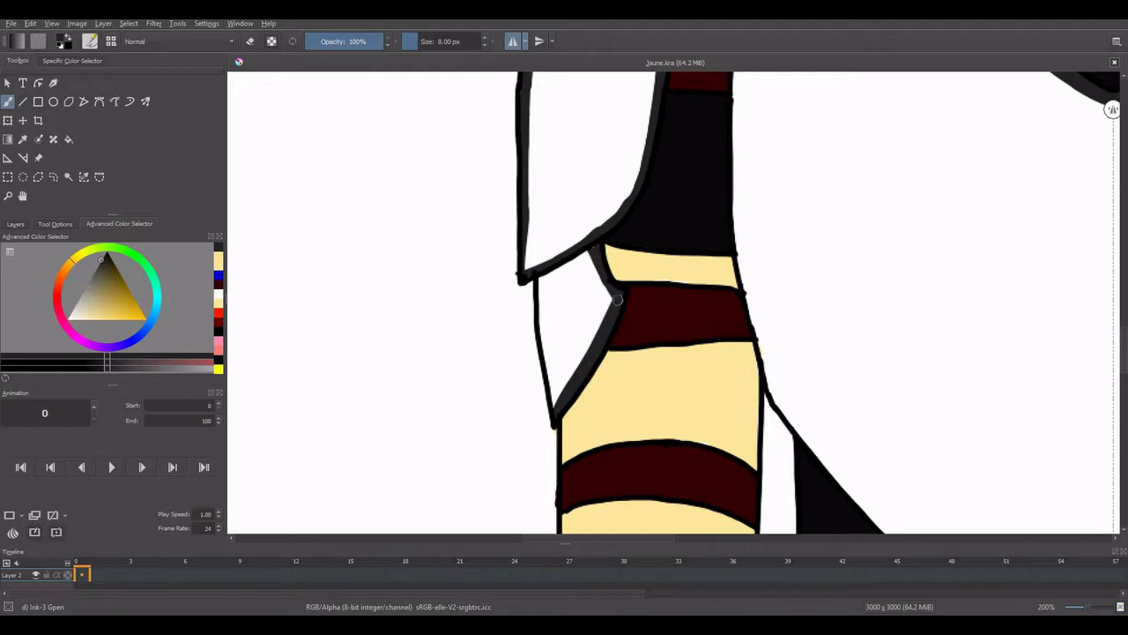
Step: Thicken and even out the dark grey trim on the shoulder plate's lower and inner edges
{"action": "left_click_drag", "start_coordinate": [520, 277], "coordinate": [611, 215]}
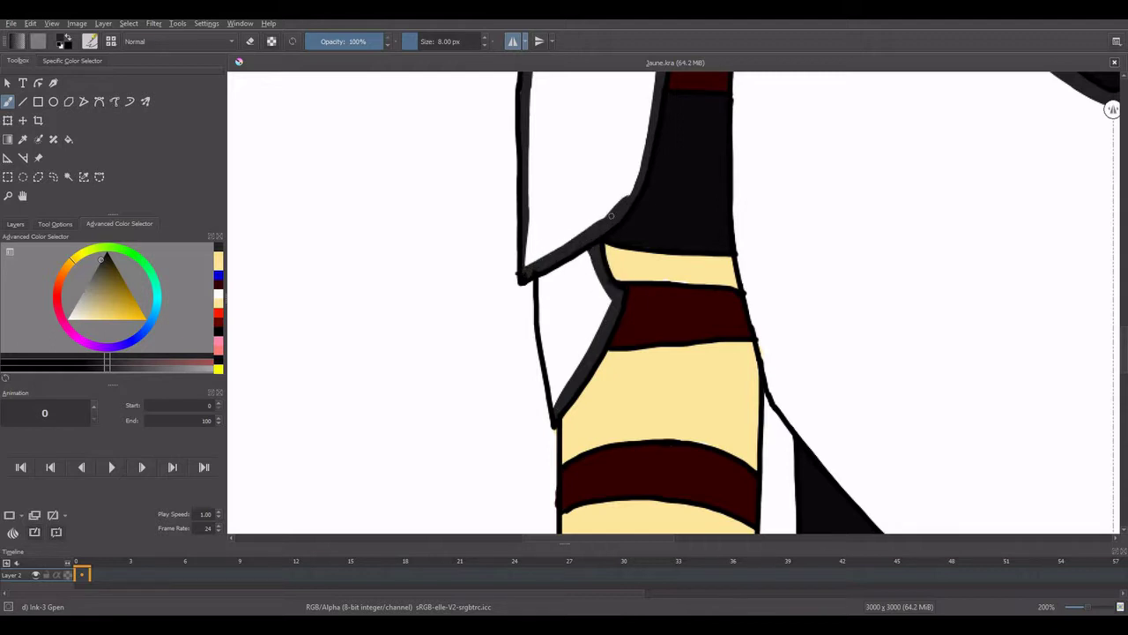
{"action": "scroll", "coordinate": [944, 308], "scroll_direction": "up", "scroll_amount": 5}
{"action": "mouse_move", "coordinate": [673, 123]}
{"action": "left_mouse_down"}
{"action": "mouse_move", "coordinate": [653, 314]}
{"action": "mouse_move", "coordinate": [660, 116]}
{"action": "left_mouse_up"}
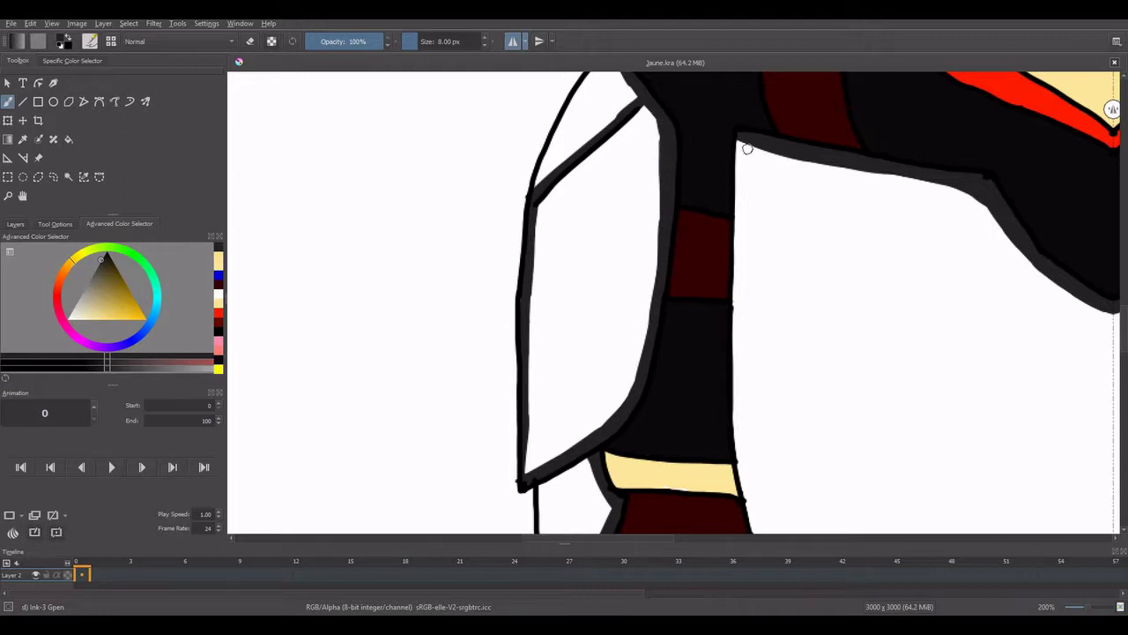
Step: Paint a dark grey trim down the breastplate's side from the armpit to the upper dark red armband
{"action": "mouse_move", "coordinate": [748, 149]}
{"action": "left_mouse_down"}
{"action": "mouse_move", "coordinate": [736, 432]}
{"action": "mouse_move", "coordinate": [739, 370]}
{"action": "mouse_move", "coordinate": [755, 530]}
{"action": "left_mouse_up"}
{"action": "scroll", "coordinate": [1111, 335], "scroll_direction": "down", "scroll_amount": 3}
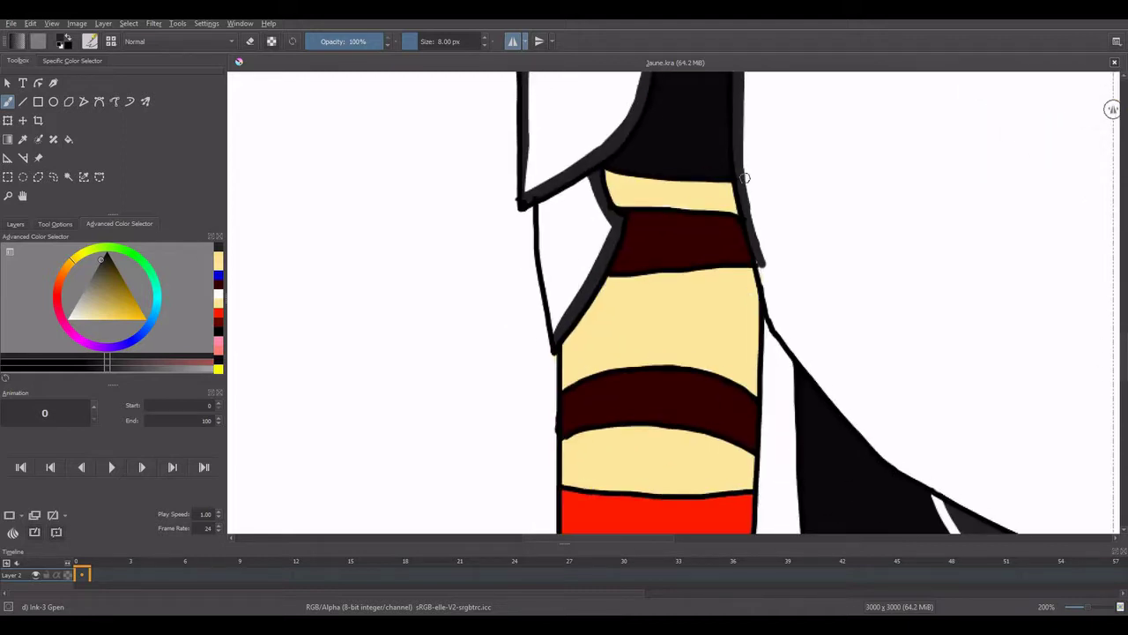
{"action": "key", "text": "e"}
{"action": "key", "text": "e"}
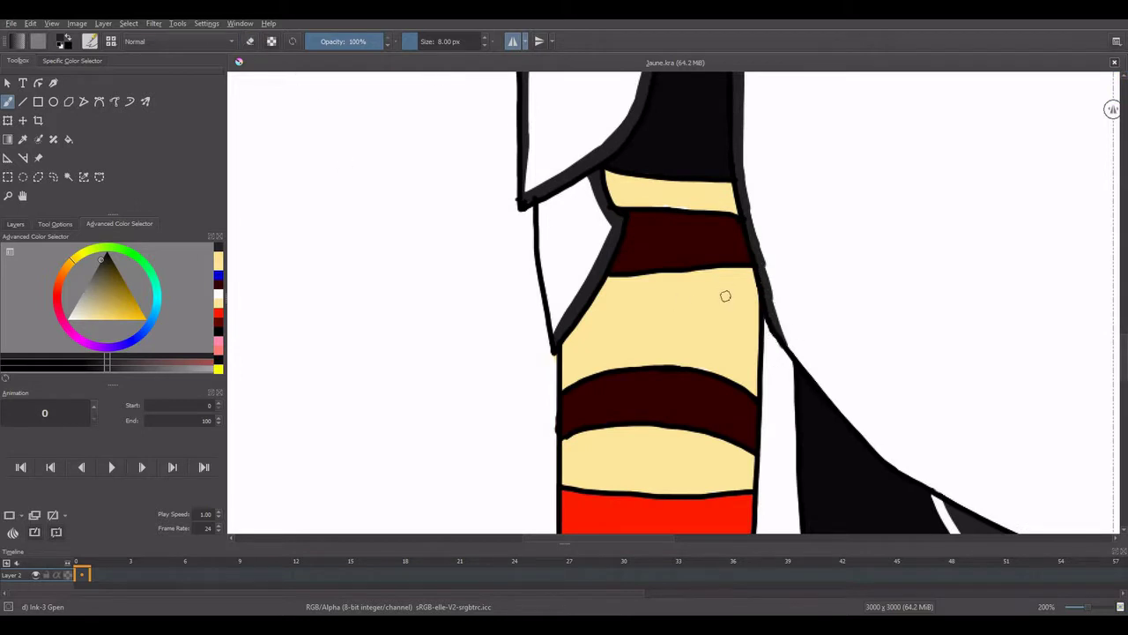
Step: Extend the mirrored dark grey trim along the breastplate's curved lower edge to the centre point
{"action": "mouse_move", "coordinate": [751, 207]}
{"action": "left_mouse_down"}
{"action": "mouse_move", "coordinate": [787, 344]}
{"action": "mouse_move", "coordinate": [907, 471]}
{"action": "left_mouse_up"}
{"action": "left_click_drag", "start_coordinate": [638, 540], "coordinate": [696, 540]}
{"action": "left_click_drag", "start_coordinate": [1123, 378], "coordinate": [1123, 395]}
{"action": "mouse_move", "coordinate": [559, 269]}
{"action": "left_mouse_down"}
{"action": "mouse_move", "coordinate": [603, 274]}
{"action": "mouse_move", "coordinate": [640, 316]}
{"action": "mouse_move", "coordinate": [741, 362]}
{"action": "left_mouse_up"}
{"action": "left_click_drag", "start_coordinate": [569, 295], "coordinate": [682, 340]}
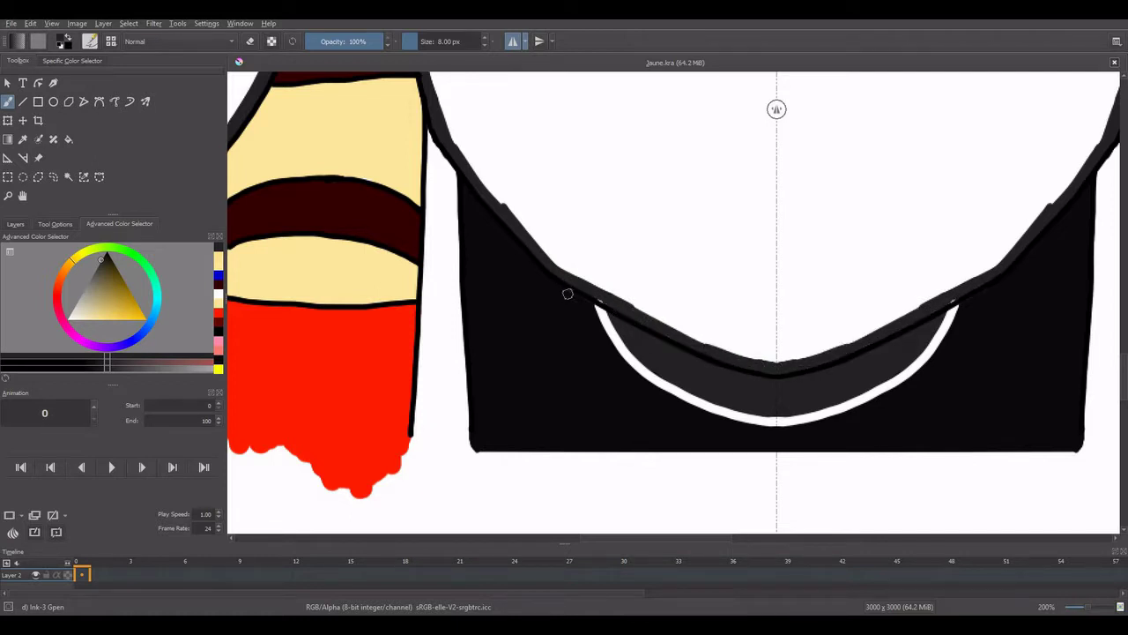
Step: Sample the shirt's black to touch up the area beside the white arc's tip, check Layer 4 with the eraser, and return to Layer 2
{"action": "left_click", "coordinate": [507, 346], "text": "ctrl"}
{"action": "left_click_drag", "start_coordinate": [580, 294], "coordinate": [591, 303]}
{"action": "left_click", "coordinate": [17, 224]}
{"action": "left_click", "coordinate": [53, 297]}
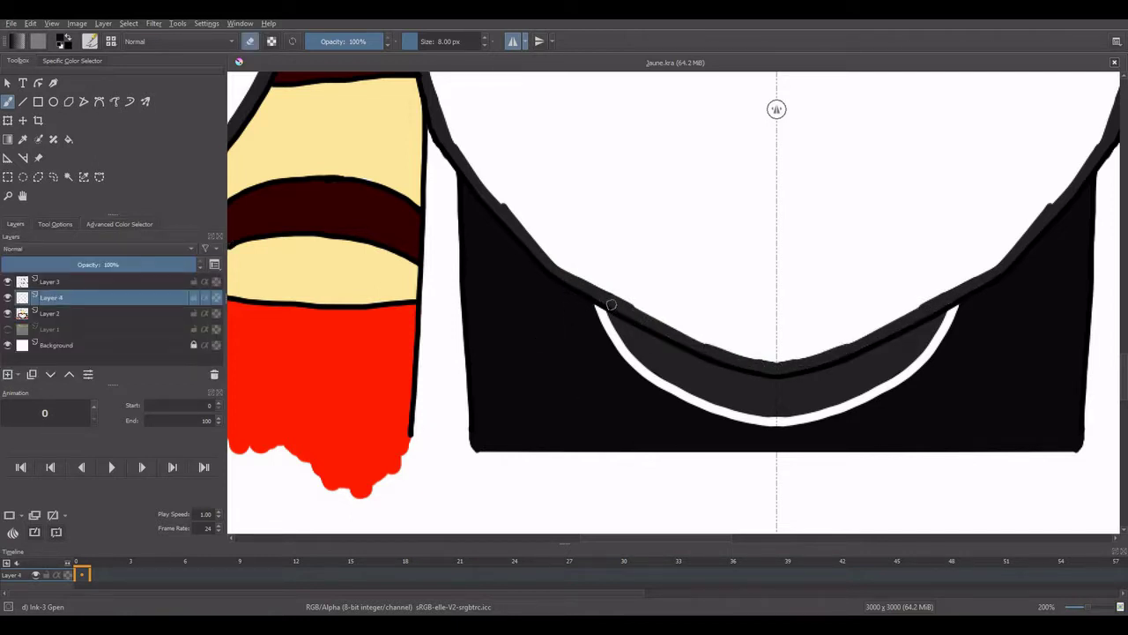
{"action": "left_click", "coordinate": [106, 314]}
{"action": "left_click", "coordinate": [251, 42]}
Step: With mirroring off, draw a straight 16 px dark grey centre line down the breastplate, replacing a black trial line, and save the file
{"action": "scroll", "coordinate": [486, 197], "scroll_direction": "down", "scroll_amount": 4}
{"action": "left_click_drag", "start_coordinate": [1124, 397], "coordinate": [1124, 309]}
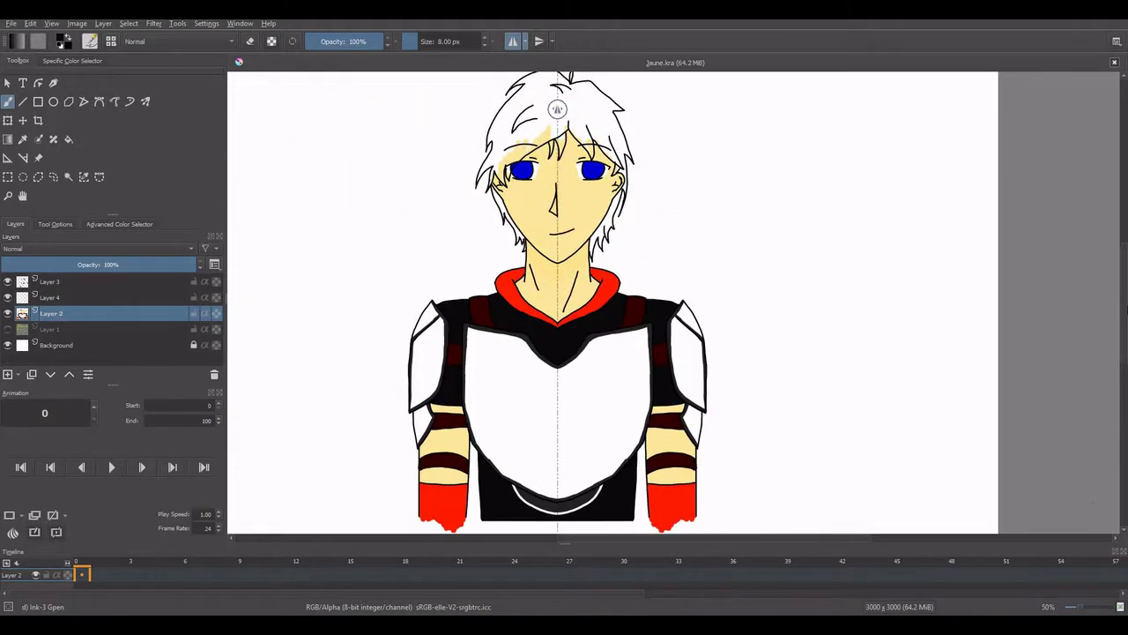
{"action": "left_click", "coordinate": [511, 42]}
{"action": "scroll", "coordinate": [553, 500], "scroll_direction": "up", "scroll_amount": 2}
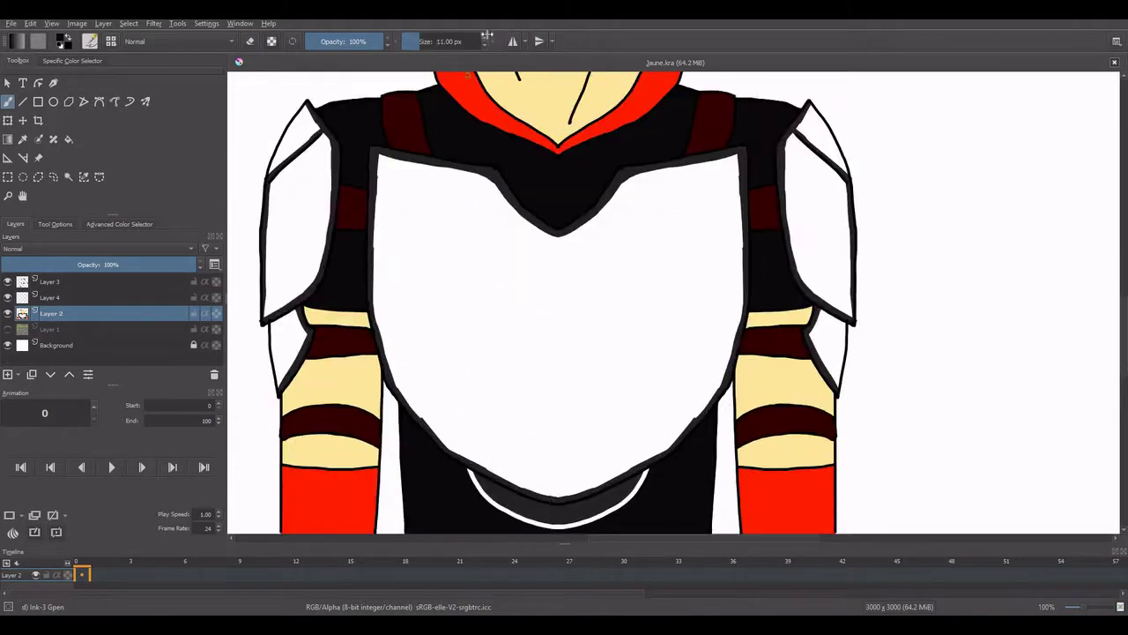
{"action": "left_click_drag", "start_coordinate": [561, 495], "coordinate": [559, 233]}
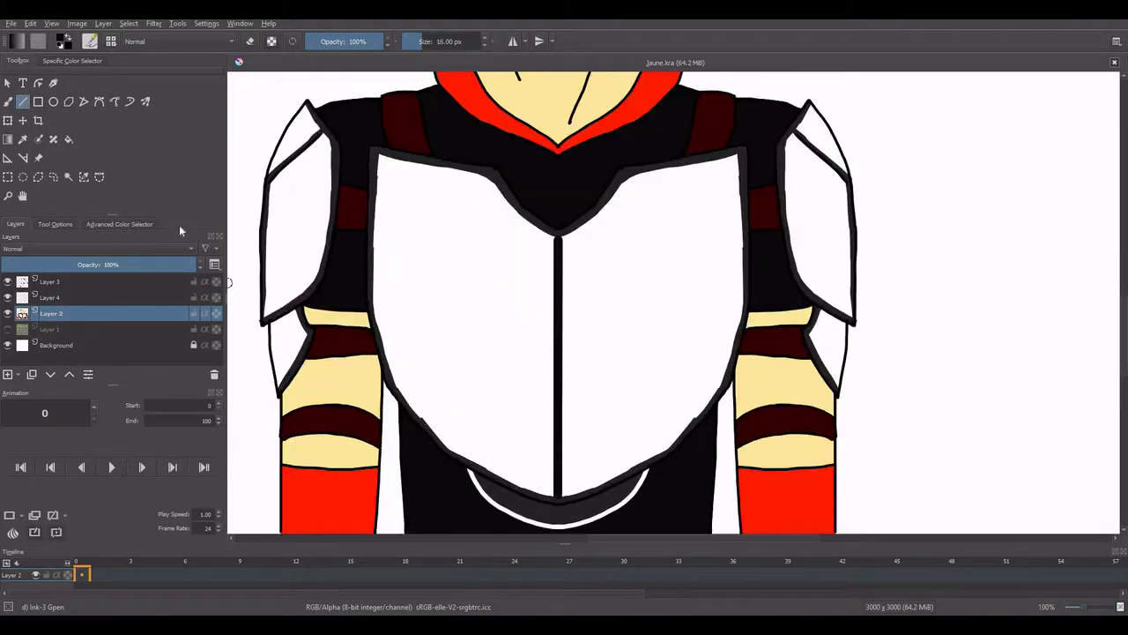
{"action": "left_click", "coordinate": [120, 224]}
{"action": "key", "text": "ctrl+z"}
{"action": "left_click", "coordinate": [218, 257]}
{"action": "mouse_move", "coordinate": [557, 499]}
{"action": "left_mouse_down"}
{"action": "mouse_move", "coordinate": [557, 234]}
{"action": "mouse_move", "coordinate": [558, 500]}
{"action": "left_mouse_up"}
{"action": "key", "text": "ctrl+z"}
{"action": "key", "text": "ctrl+s"}
Step: Turn mirroring back on and thicken the breastplate's lower trim with a 16 px freehand brush
{"action": "left_click_drag", "start_coordinate": [788, 538], "coordinate": [754, 538]}
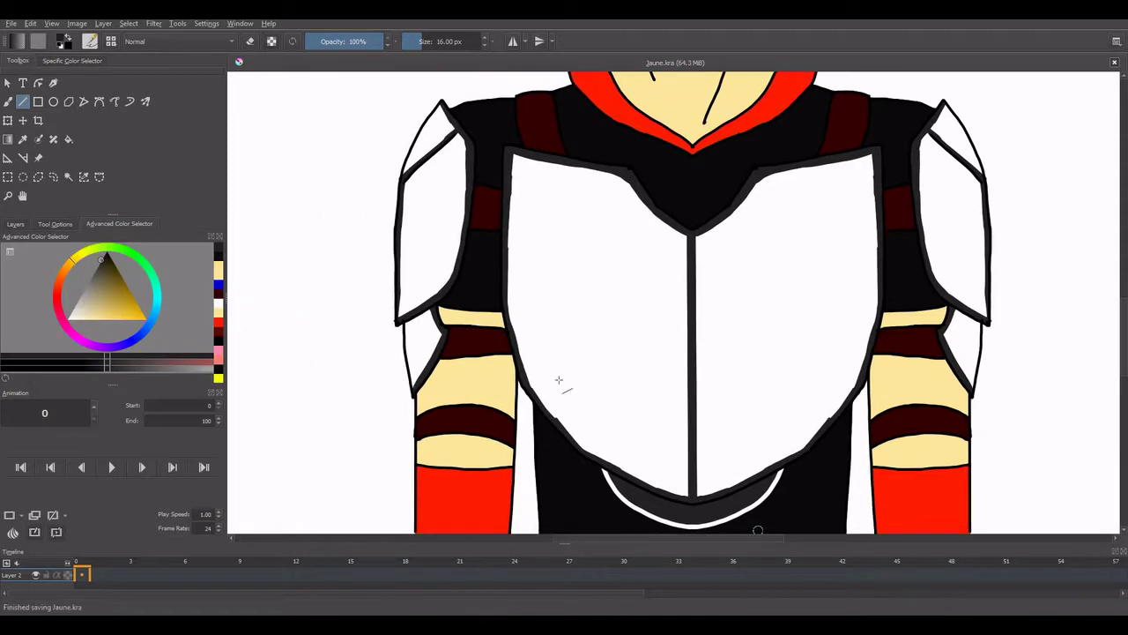
{"action": "left_click", "coordinate": [514, 42]}
{"action": "left_click", "coordinate": [8, 101]}
{"action": "mouse_move", "coordinate": [509, 330]}
{"action": "left_mouse_down"}
{"action": "mouse_move", "coordinate": [538, 398]}
{"action": "mouse_move", "coordinate": [572, 436]}
{"action": "mouse_move", "coordinate": [672, 492]}
{"action": "left_mouse_up"}
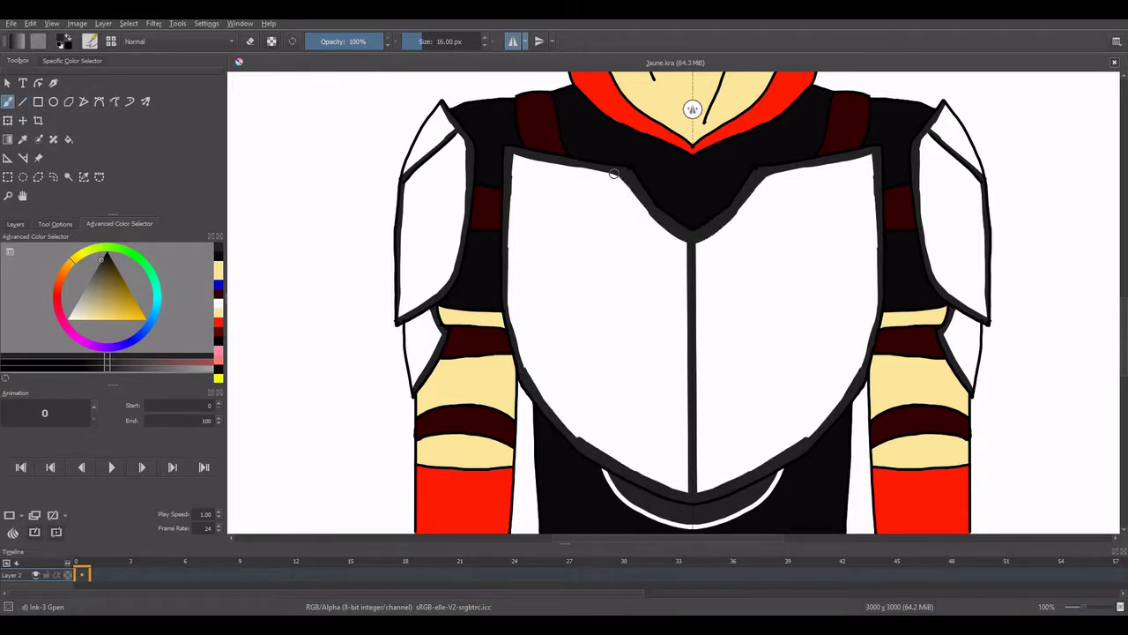
Step: Thicken the dark grey trim along the breastplate's top and sides, redoing uneven strokes, and erase the rough inner edge
{"action": "mouse_move", "coordinate": [513, 162]}
{"action": "left_mouse_down"}
{"action": "mouse_move", "coordinate": [618, 178]}
{"action": "mouse_move", "coordinate": [516, 193]}
{"action": "mouse_move", "coordinate": [515, 268]}
{"action": "left_mouse_up"}
{"action": "key", "text": "ctrl+z"}
{"action": "key", "text": "ctrl+z"}
{"action": "key", "text": "ctrl+z"}
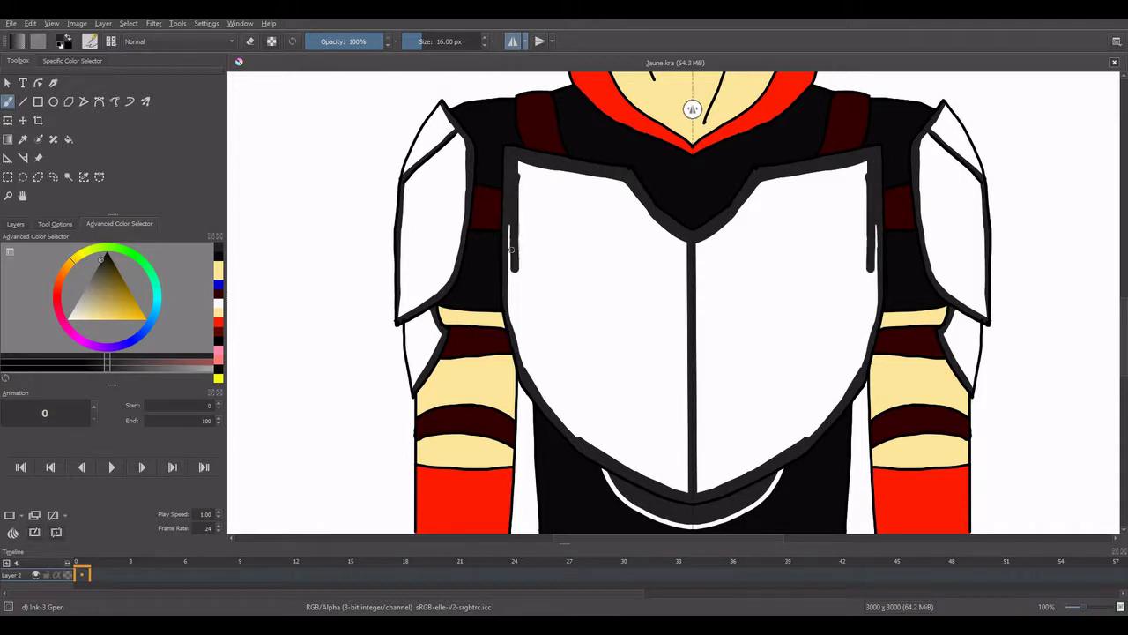
{"action": "left_click_drag", "start_coordinate": [513, 230], "coordinate": [524, 362]}
{"action": "key", "text": "ctrl+z"}
{"action": "key", "text": "ctrl+z"}
{"action": "key", "text": "ctrl+z"}
{"action": "mouse_move", "coordinate": [511, 164]}
{"action": "left_mouse_down"}
{"action": "mouse_move", "coordinate": [512, 326]}
{"action": "mouse_move", "coordinate": [580, 433]}
{"action": "left_mouse_up"}
{"action": "key", "text": "ctrl+z"}
{"action": "left_click", "coordinate": [251, 41]}
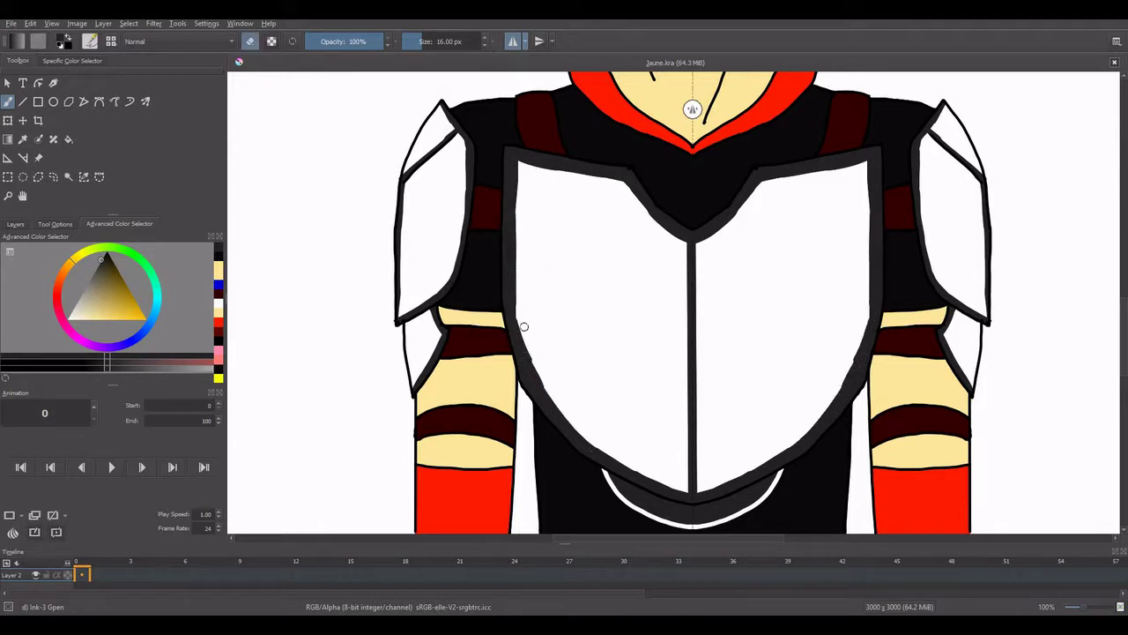
{"action": "left_click_drag", "start_coordinate": [523, 327], "coordinate": [536, 376]}
Step: With mirroring off, erase the skin-coloured overspill from the hair above the forehead and beside the ears
{"action": "scroll", "coordinate": [576, 398], "scroll_direction": "down", "scroll_amount": 6}
{"action": "scroll", "coordinate": [599, 352], "scroll_direction": "up", "scroll_amount": 6}
{"action": "left_click", "coordinate": [512, 40]}
{"action": "mouse_move", "coordinate": [504, 287]}
{"action": "left_mouse_down"}
{"action": "mouse_move", "coordinate": [554, 273]}
{"action": "mouse_move", "coordinate": [486, 300]}
{"action": "left_mouse_up"}
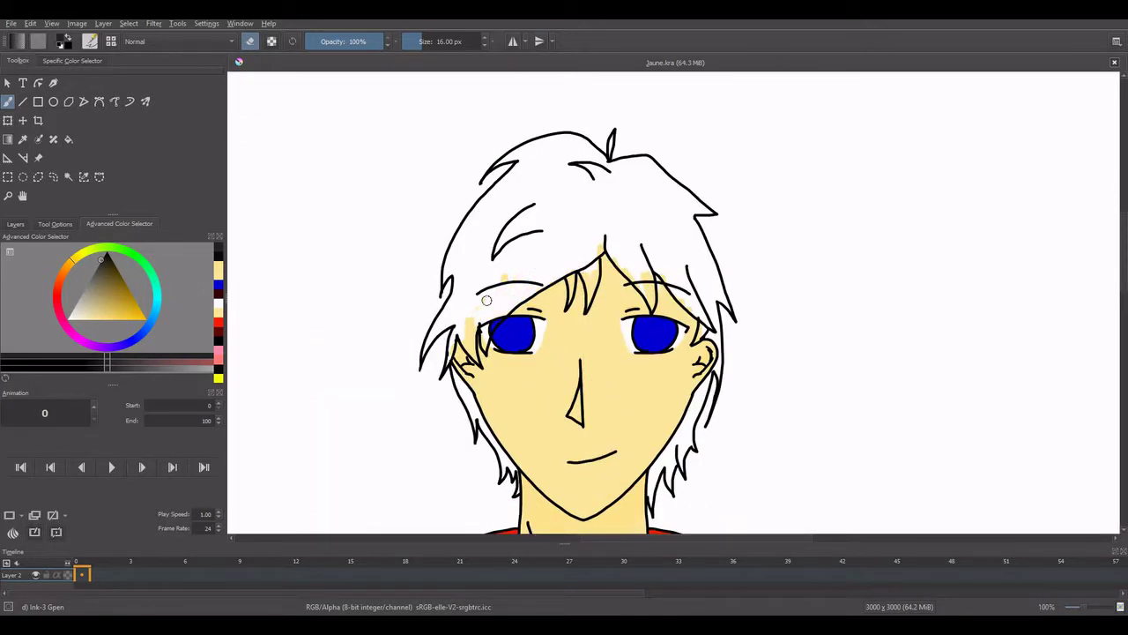
{"action": "scroll", "coordinate": [469, 339], "scroll_direction": "up", "scroll_amount": 2}
{"action": "key", "text": "ctrl+z"}
{"action": "left_click_drag", "start_coordinate": [483, 382], "coordinate": [431, 310]}
{"action": "mouse_move", "coordinate": [421, 377]}
{"action": "left_mouse_down"}
{"action": "mouse_move", "coordinate": [499, 293]}
{"action": "mouse_move", "coordinate": [533, 280]}
{"action": "mouse_move", "coordinate": [579, 191]}
{"action": "mouse_move", "coordinate": [725, 231]}
{"action": "mouse_move", "coordinate": [711, 212]}
{"action": "mouse_move", "coordinate": [735, 143]}
{"action": "mouse_move", "coordinate": [827, 244]}
{"action": "mouse_move", "coordinate": [859, 209]}
{"action": "mouse_move", "coordinate": [937, 324]}
{"action": "left_mouse_up"}
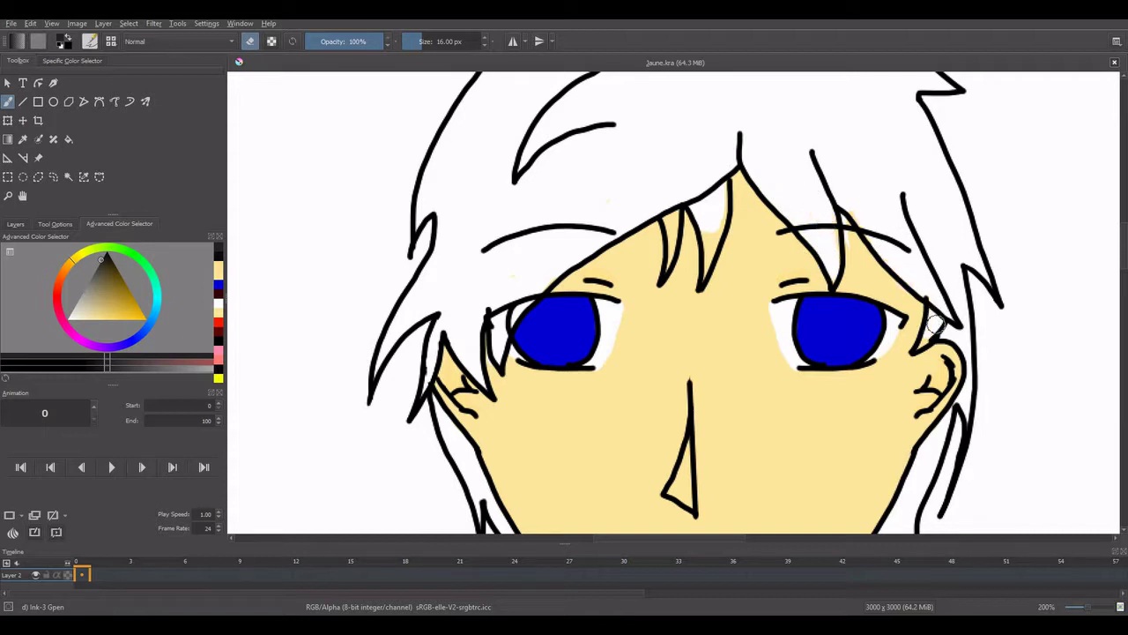
Step: Erase leftover skin colour from the thin bangs at 5 px, sample the neck's darker skin tone and retouch the neck
{"action": "left_click", "coordinate": [251, 41]}
{"action": "left_click", "coordinate": [804, 399], "text": "ctrl"}
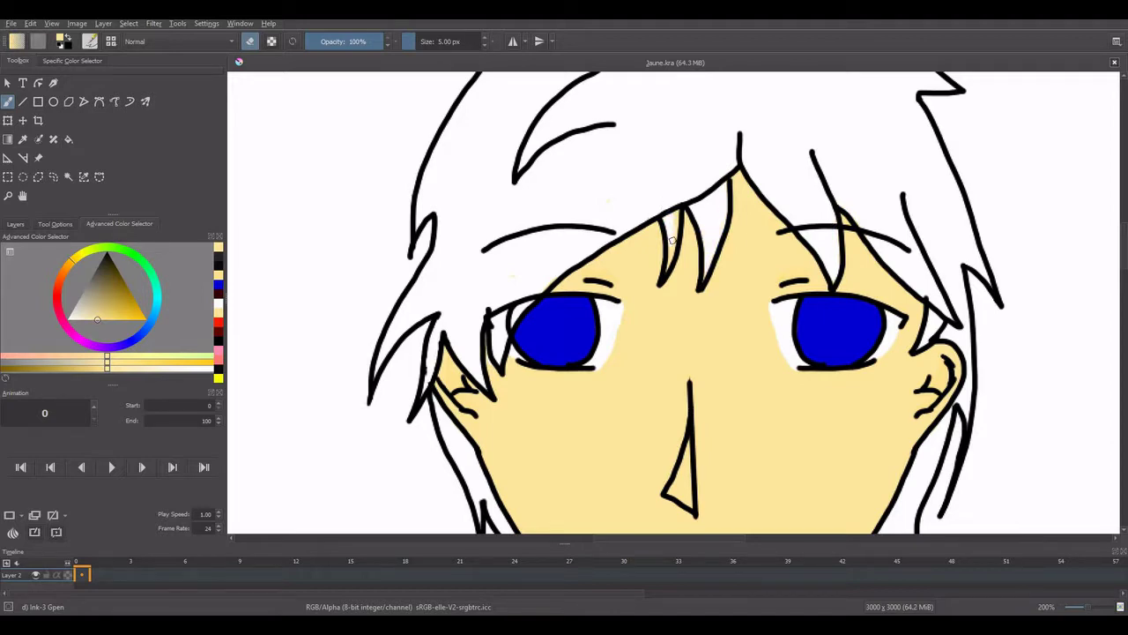
{"action": "left_click_drag", "start_coordinate": [1121, 269], "coordinate": [1120, 320]}
{"action": "key", "text": "e"}
{"action": "left_click", "coordinate": [708, 262], "text": "ctrl"}
{"action": "left_click_drag", "start_coordinate": [595, 236], "coordinate": [611, 236]}
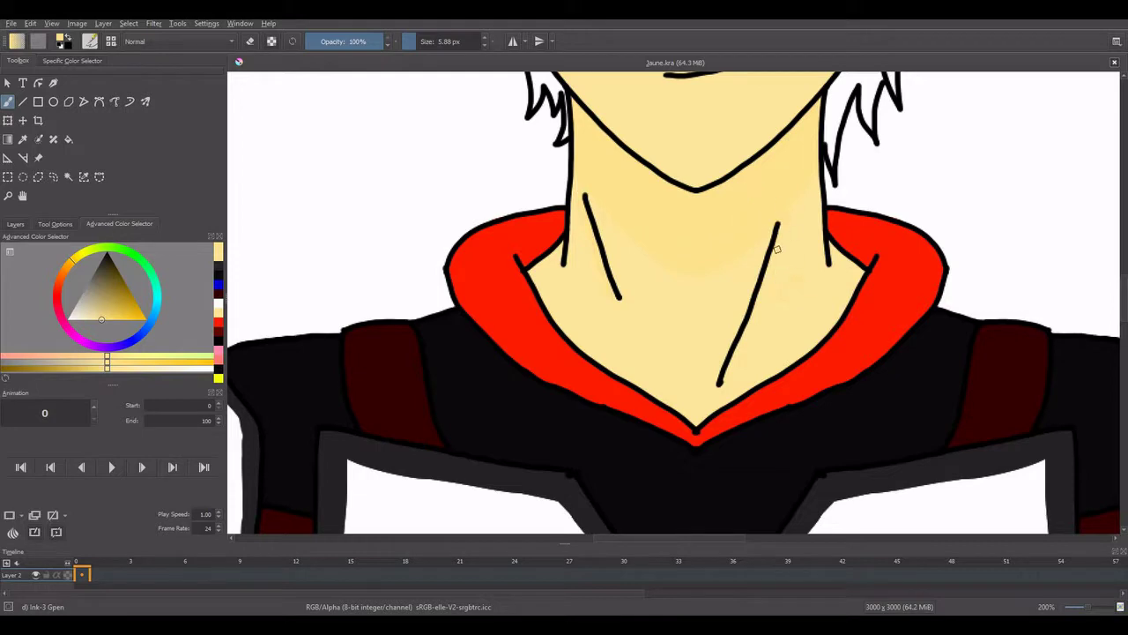
{"action": "scroll", "coordinate": [759, 302], "scroll_direction": "up", "scroll_amount": 6}
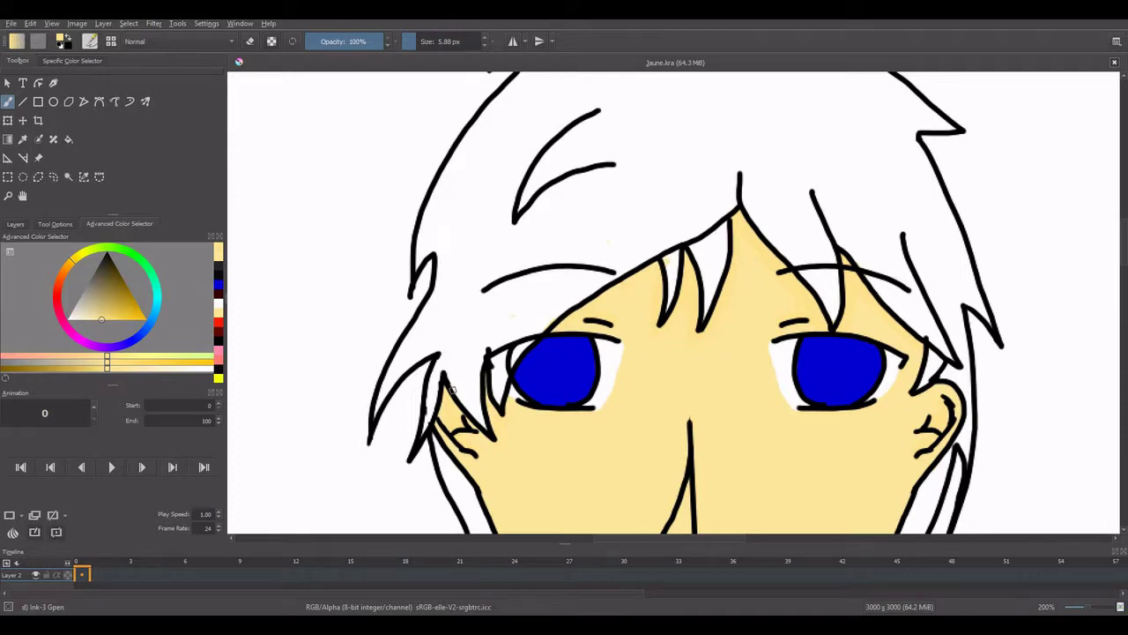
{"action": "left_click_drag", "start_coordinate": [1124, 258], "coordinate": [1124, 282]}
{"action": "left_click", "coordinate": [424, 41]}
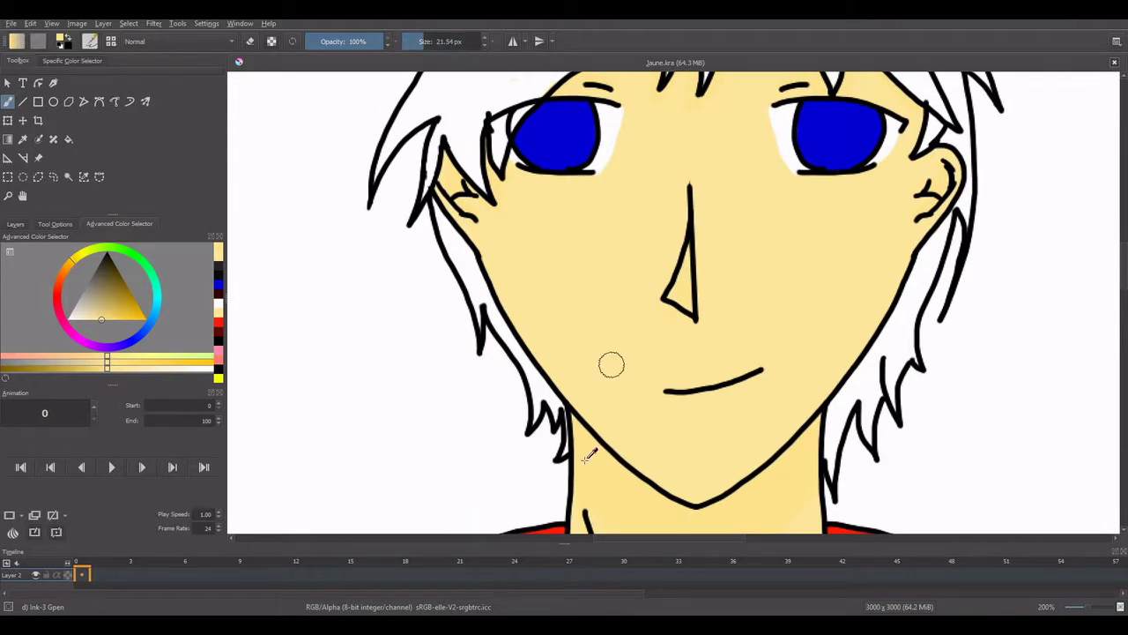
{"action": "left_click", "coordinate": [419, 41]}
Step: Choose bright yellow, undo a trial brush stroke on the hair, and fill the main hair mass with the Fill tool
{"action": "left_click_drag", "start_coordinate": [1124, 253], "coordinate": [1124, 216]}
{"action": "left_click", "coordinate": [219, 378]}
{"action": "mouse_move", "coordinate": [633, 263]}
{"action": "left_mouse_down"}
{"action": "mouse_move", "coordinate": [733, 202]}
{"action": "mouse_move", "coordinate": [628, 239]}
{"action": "mouse_move", "coordinate": [662, 176]}
{"action": "mouse_move", "coordinate": [546, 220]}
{"action": "mouse_move", "coordinate": [607, 136]}
{"action": "mouse_move", "coordinate": [445, 295]}
{"action": "mouse_move", "coordinate": [476, 330]}
{"action": "left_mouse_up"}
{"action": "left_click", "coordinate": [67, 138]}
{"action": "key", "text": "ctrl+z"}
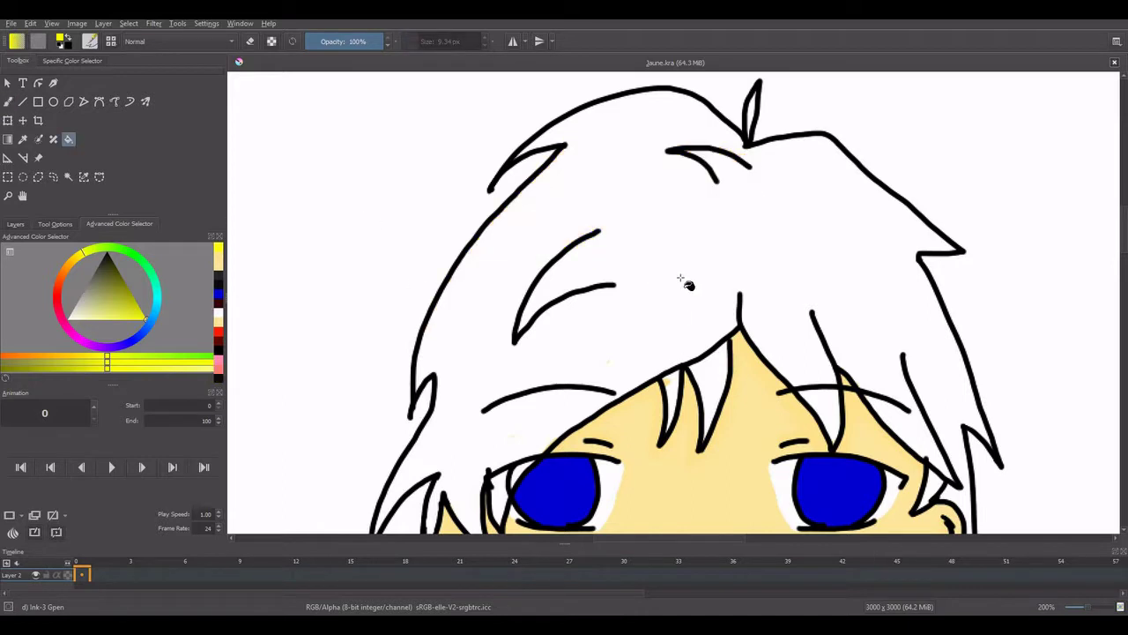
{"action": "left_click", "coordinate": [685, 277]}
{"action": "key", "text": "ctrl+z"}
Step: Fill the remaining white bangs, the strands beside both eyes and the tuft on top with the same yellow
{"action": "left_click", "coordinate": [8, 101]}
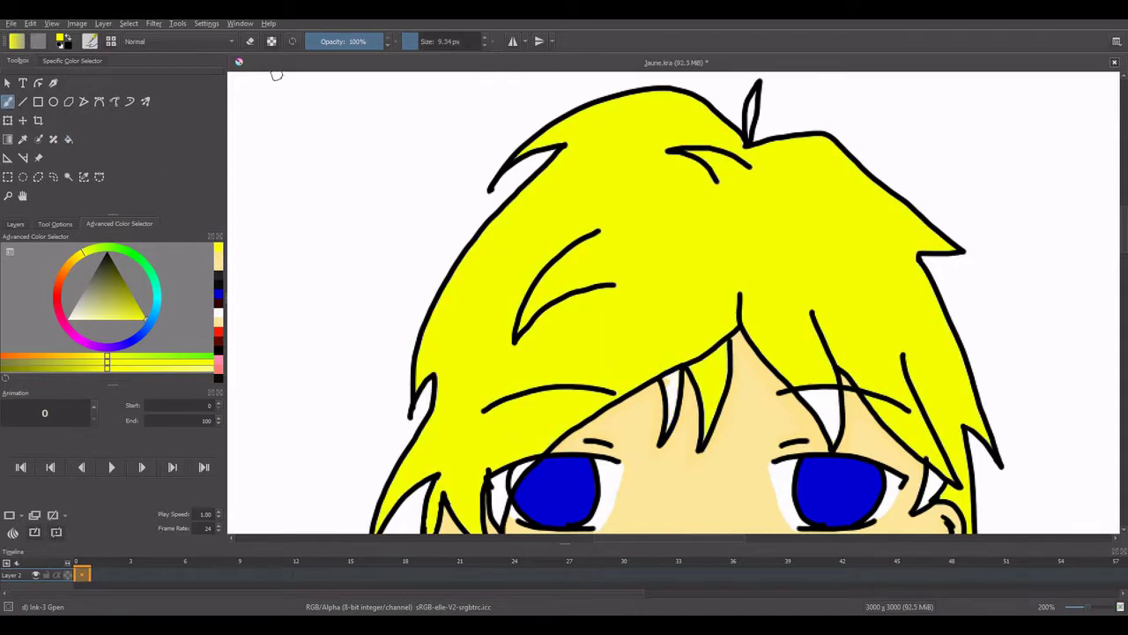
{"action": "left_click", "coordinate": [250, 41]}
{"action": "left_click", "coordinate": [250, 42]}
{"action": "left_click", "coordinate": [68, 139]}
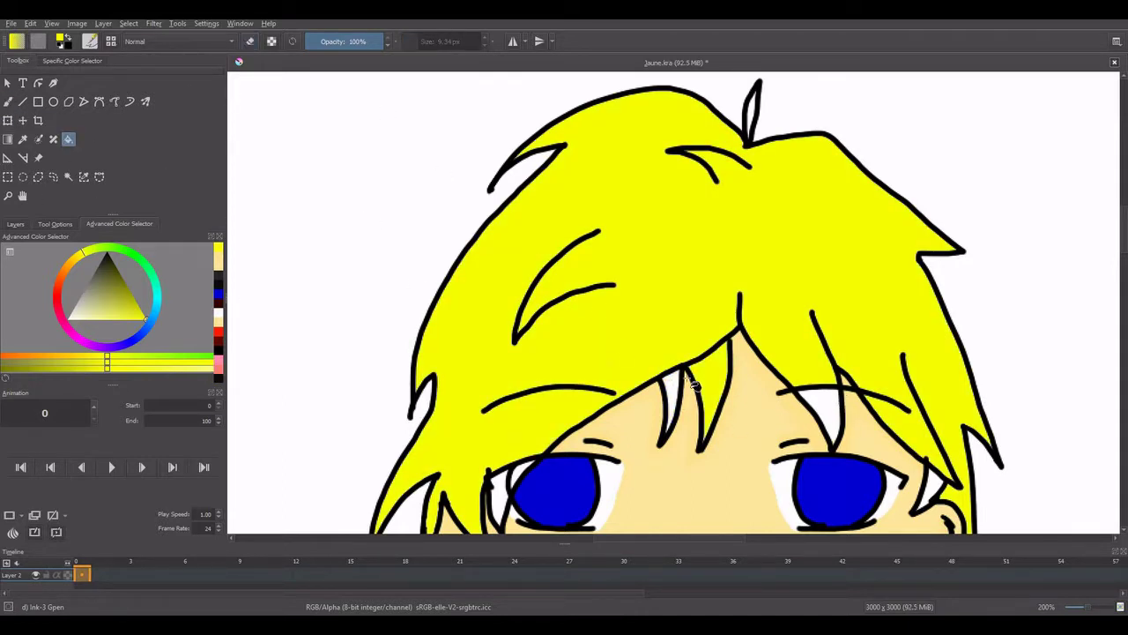
{"action": "left_click", "coordinate": [675, 387]}
{"action": "left_click", "coordinate": [825, 412]}
{"action": "left_click", "coordinate": [932, 482]}
{"action": "left_click", "coordinate": [499, 491]}
{"action": "left_click", "coordinate": [517, 472]}
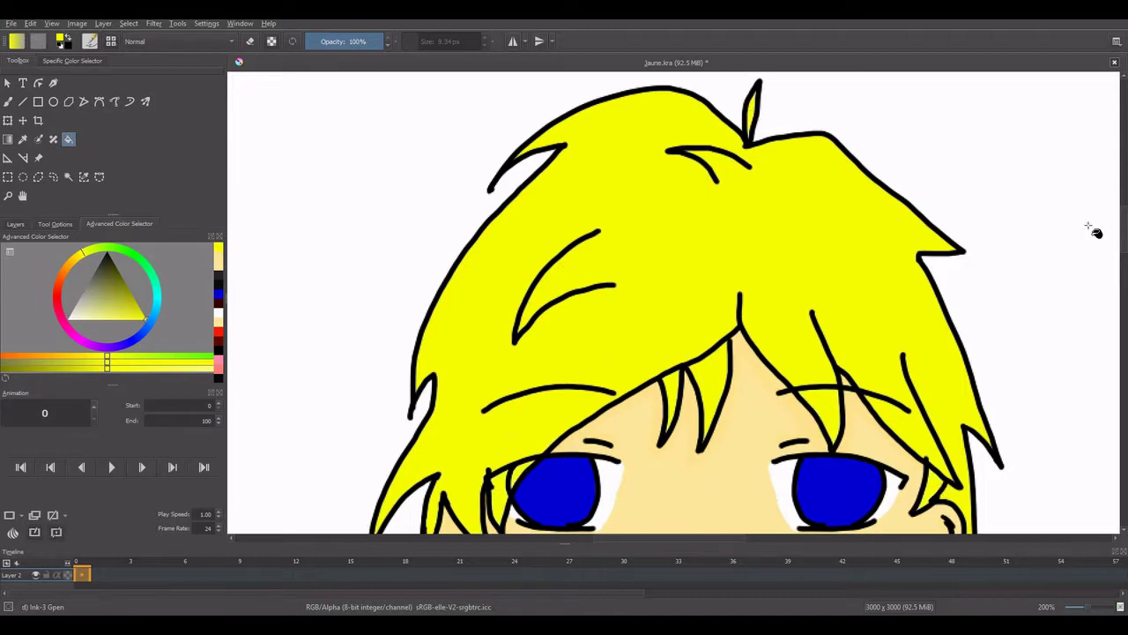
Step: Try trimming the ragged red sleeve ends with straight eraser strokes, turn horizontal mirroring on, and undo the trial strokes
{"action": "left_click_drag", "start_coordinate": [1123, 230], "coordinate": [1123, 375]}
{"action": "left_click", "coordinate": [492, 298]}
{"action": "scroll", "coordinate": [679, 373], "scroll_direction": "down", "scroll_amount": 4}
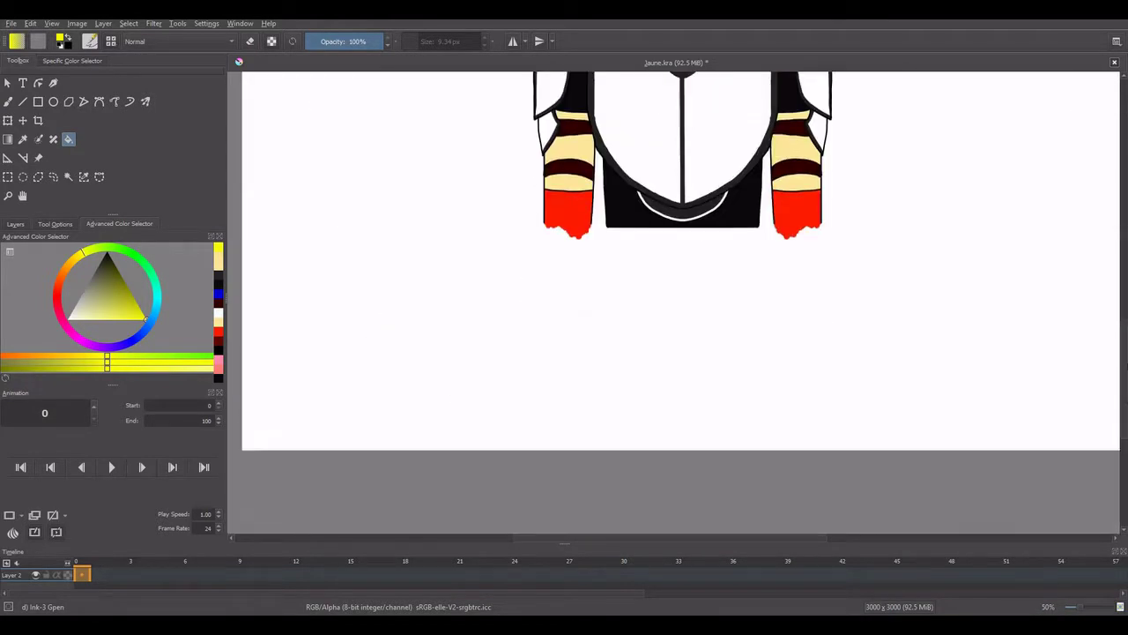
{"action": "scroll", "coordinate": [679, 264], "scroll_direction": "up", "scroll_amount": 2}
{"action": "key", "text": "b"}
{"action": "key", "text": "e"}
{"action": "key", "text": "v"}
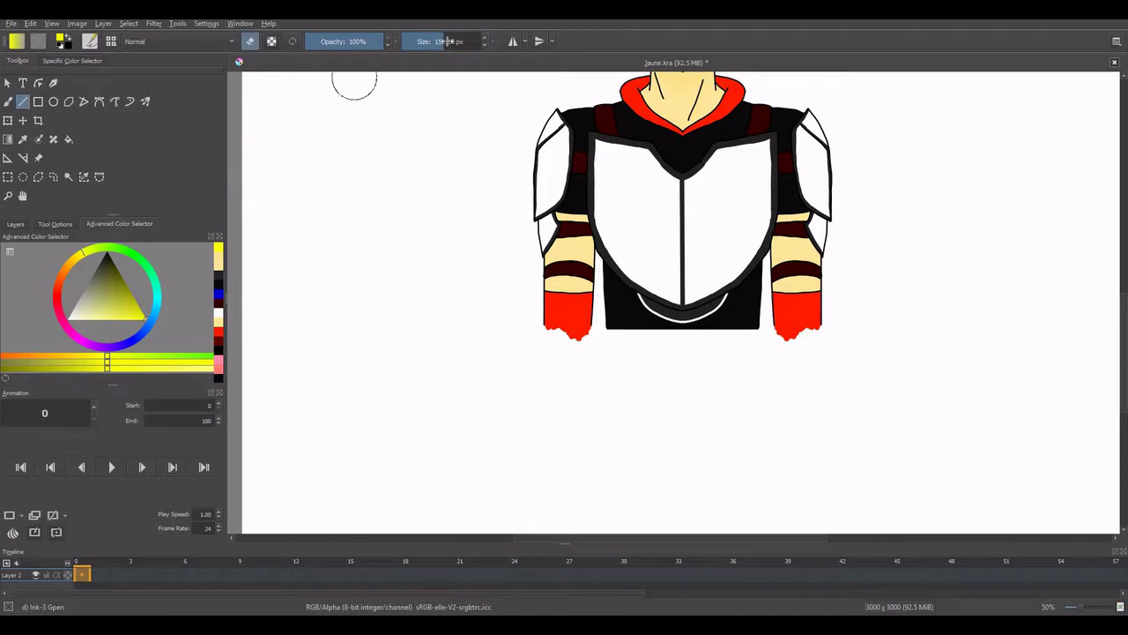
{"action": "mouse_move", "coordinate": [516, 325]}
{"action": "left_mouse_down"}
{"action": "mouse_move", "coordinate": [660, 337]}
{"action": "mouse_move", "coordinate": [908, 322]}
{"action": "mouse_move", "coordinate": [605, 326]}
{"action": "mouse_move", "coordinate": [675, 338]}
{"action": "left_mouse_up"}
{"action": "left_click", "coordinate": [513, 41]}
{"action": "key", "text": "ctrl+z"}
{"action": "key", "text": "ctrl+z"}
{"action": "key", "text": "ctrl+z"}
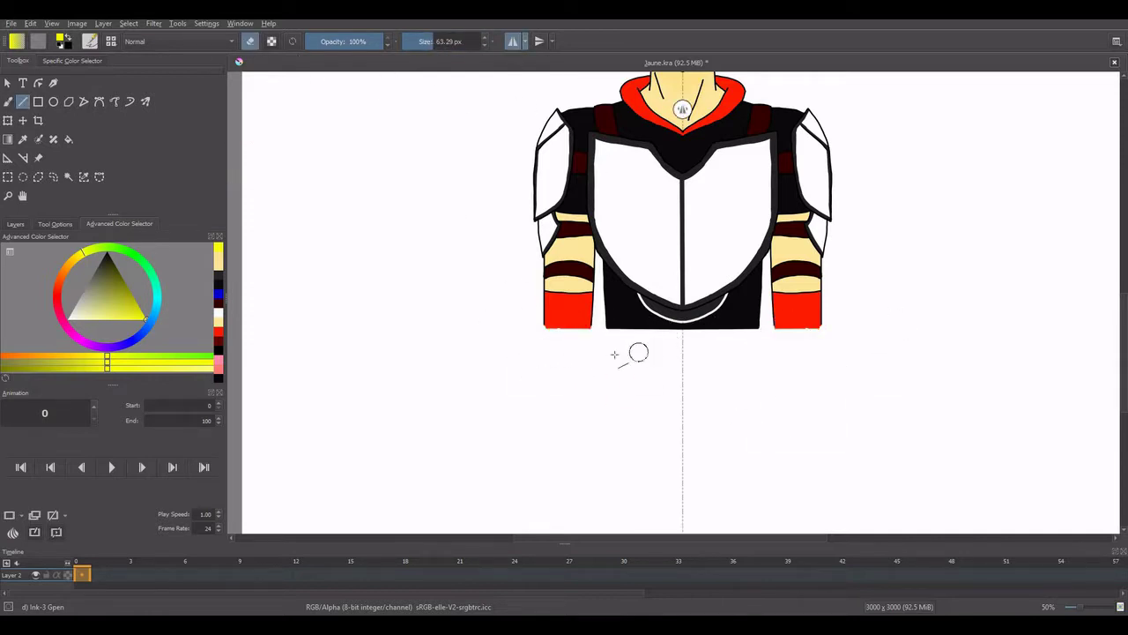
{"action": "key", "text": "ctrl+z"}
Step: Trim the sleeve ends and shirt hem with a mirrored 10.37 px eraser line, and brush away the overspill below at 31.50 px
{"action": "left_click_drag", "start_coordinate": [430, 41], "coordinate": [419, 42]}
{"action": "left_click_drag", "start_coordinate": [637, 324], "coordinate": [674, 327]}
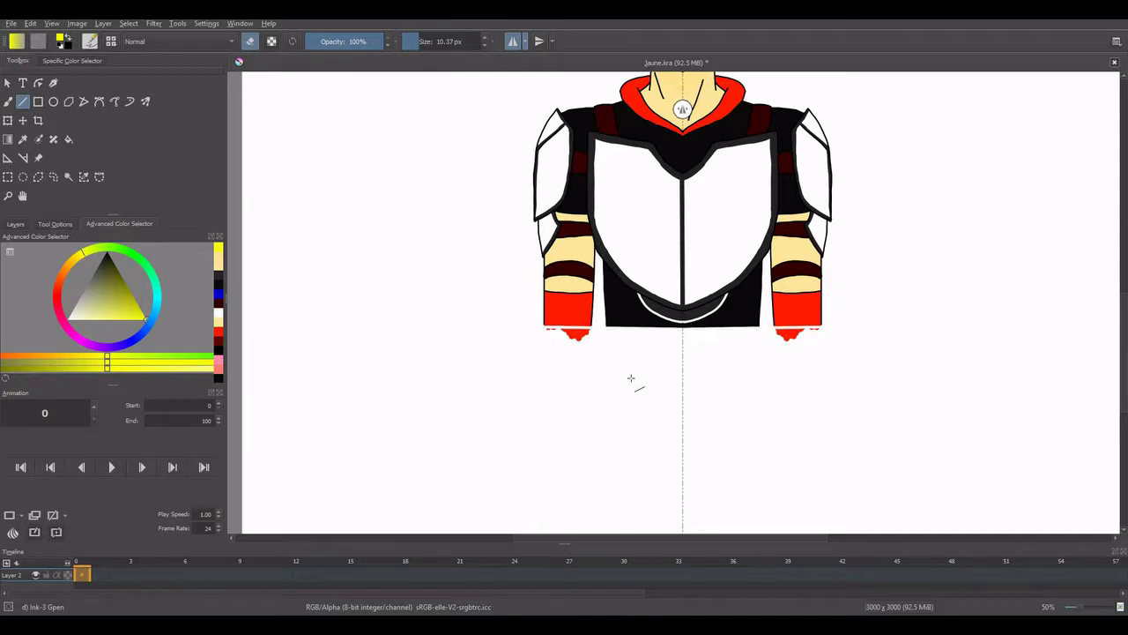
{"action": "scroll", "coordinate": [635, 383], "scroll_direction": "up", "scroll_amount": 2}
{"action": "left_click", "coordinate": [9, 102]}
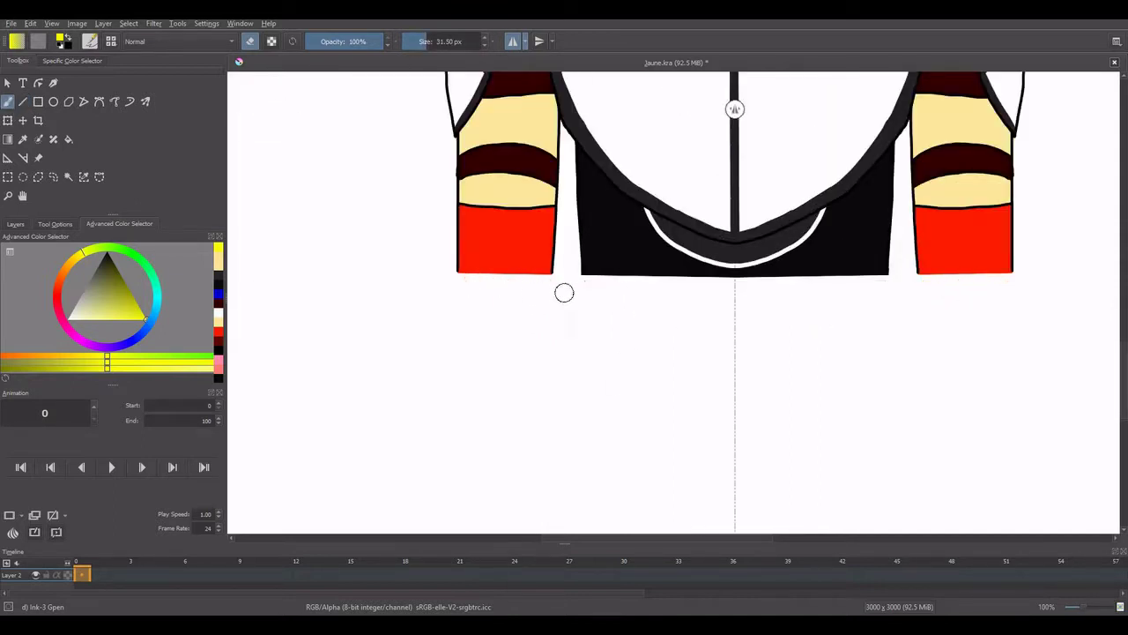
Step: With mirroring and erasing off, undo the trial strokes and hand-letter "Jaune Arc" in 31.50 px yellow beside the character's head
{"action": "scroll", "coordinate": [534, 328], "scroll_direction": "down", "scroll_amount": 4}
{"action": "left_click", "coordinate": [514, 42]}
{"action": "left_click_drag", "start_coordinate": [585, 539], "coordinate": [534, 540]}
{"action": "left_click_drag", "start_coordinate": [1122, 334], "coordinate": [1122, 275]}
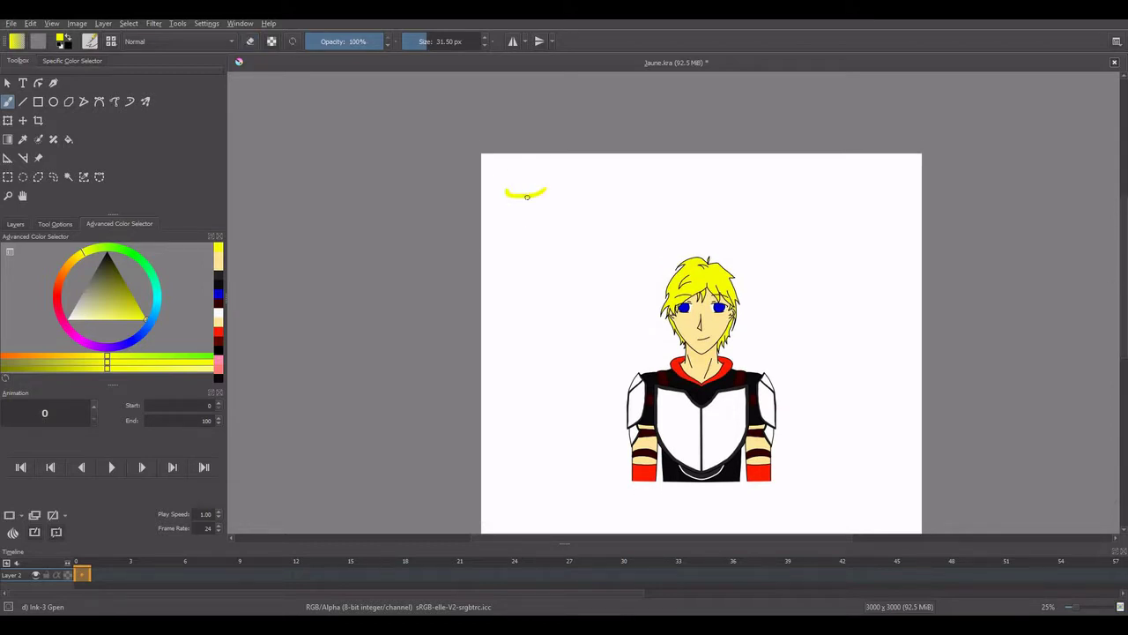
{"action": "mouse_move", "coordinate": [527, 197]}
{"action": "left_mouse_down"}
{"action": "mouse_move", "coordinate": [568, 229]}
{"action": "mouse_move", "coordinate": [571, 187]}
{"action": "left_mouse_up"}
{"action": "key", "text": "ctrl+z"}
{"action": "key", "text": "ctrl+z"}
{"action": "key", "text": "ctrl+z"}
{"action": "left_click_drag", "start_coordinate": [542, 195], "coordinate": [541, 214]}
{"action": "left_click_drag", "start_coordinate": [561, 212], "coordinate": [681, 221]}
{"action": "left_click_drag", "start_coordinate": [521, 301], "coordinate": [549, 300]}
{"action": "left_click_drag", "start_coordinate": [522, 282], "coordinate": [555, 284]}
Step: Add a new paint layer at the top of the layer stack for a signature in the canvas's lower-right area
{"action": "left_click_drag", "start_coordinate": [1122, 291], "coordinate": [1122, 355]}
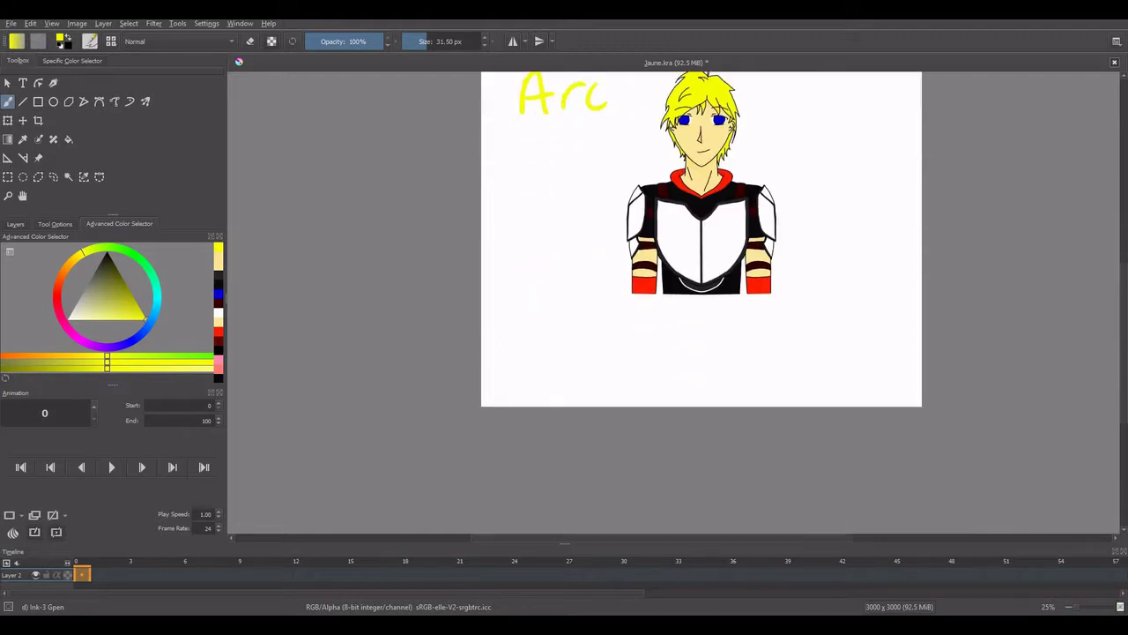
{"action": "scroll", "coordinate": [878, 366], "scroll_direction": "up", "scroll_amount": 4}
{"action": "left_click", "coordinate": [15, 224]}
{"action": "left_click", "coordinate": [35, 282]}
{"action": "key", "text": "Insert"}
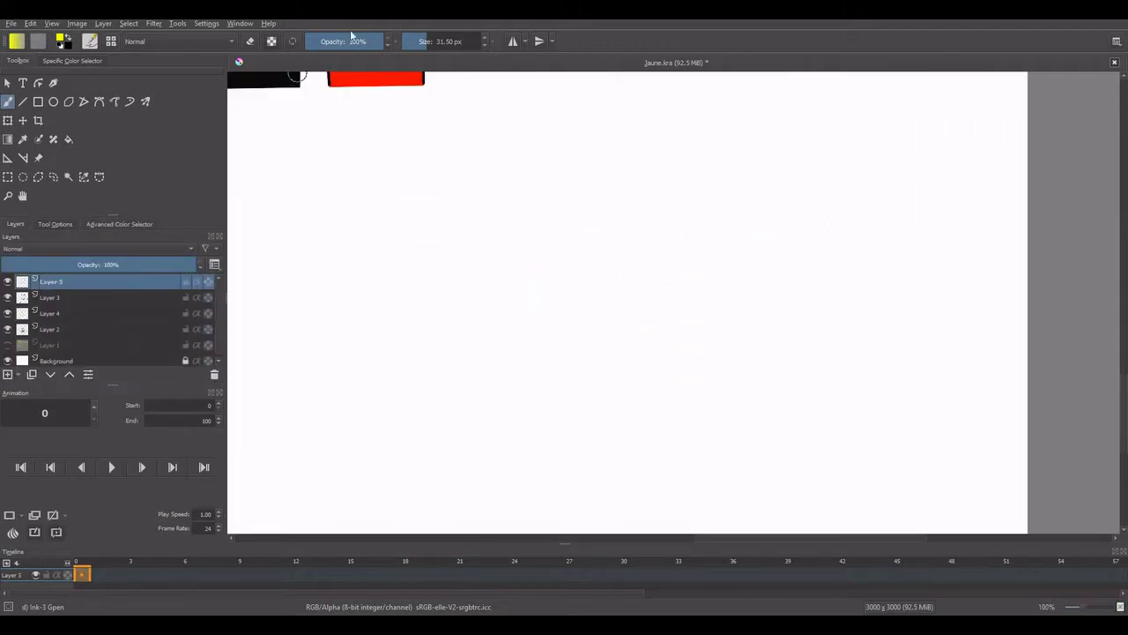
{"action": "scroll", "coordinate": [911, 436], "scroll_direction": "down", "scroll_amount": 1}
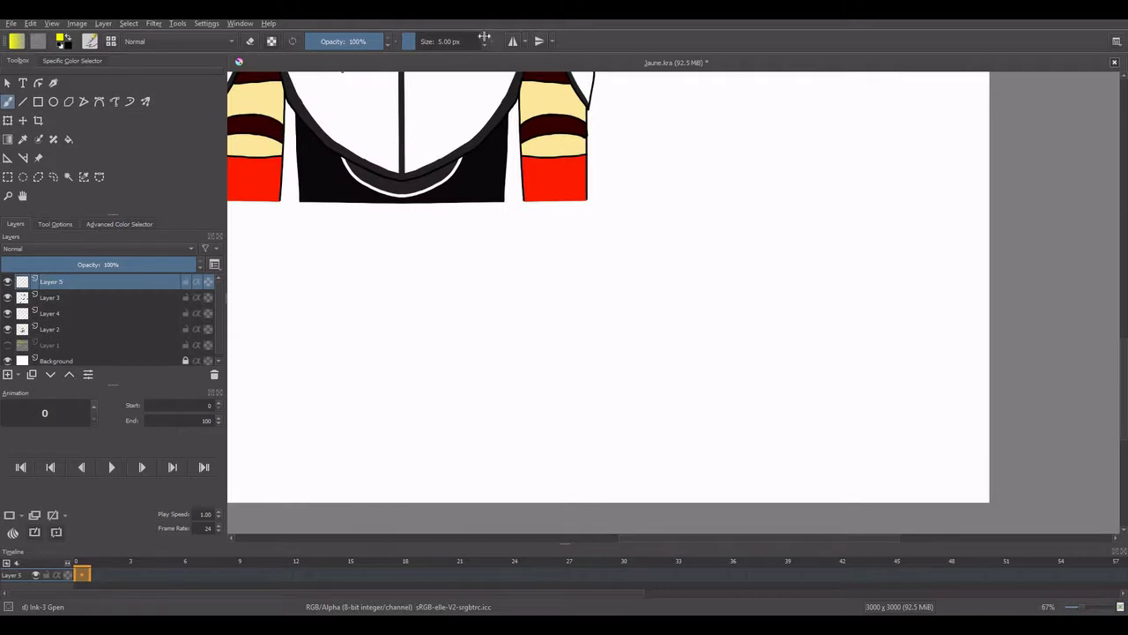
Step: Hand-letter "Wolfwere" with a pointed ear above it in 12 px yellow, and move the lettering left to make room
{"action": "left_click_drag", "start_coordinate": [719, 319], "coordinate": [757, 291]}
{"action": "left_click_drag", "start_coordinate": [769, 330], "coordinate": [770, 332]}
{"action": "mouse_move", "coordinate": [790, 300]}
{"action": "left_mouse_down"}
{"action": "mouse_move", "coordinate": [788, 353]}
{"action": "mouse_move", "coordinate": [816, 330]}
{"action": "mouse_move", "coordinate": [830, 277]}
{"action": "mouse_move", "coordinate": [803, 294]}
{"action": "left_mouse_up"}
{"action": "key", "text": "ctrl+z"}
{"action": "left_click_drag", "start_coordinate": [794, 255], "coordinate": [792, 295]}
{"action": "left_click_drag", "start_coordinate": [821, 332], "coordinate": [863, 348]}
{"action": "left_click_drag", "start_coordinate": [866, 334], "coordinate": [876, 336]}
{"action": "left_click_drag", "start_coordinate": [880, 342], "coordinate": [894, 348]}
{"action": "left_click", "coordinate": [24, 121]}
{"action": "left_click_drag", "start_coordinate": [798, 326], "coordinate": [552, 335]}
{"action": "left_click", "coordinate": [8, 101]}
{"action": "left_click_drag", "start_coordinate": [698, 291], "coordinate": [673, 357]}
{"action": "mouse_move", "coordinate": [680, 271]}
{"action": "left_mouse_down"}
{"action": "mouse_move", "coordinate": [731, 248]}
{"action": "mouse_move", "coordinate": [711, 295]}
{"action": "left_mouse_up"}
{"action": "left_click_drag", "start_coordinate": [734, 256], "coordinate": [728, 308]}
{"action": "key", "text": "ctrl+z"}
{"action": "key", "text": "ctrl+z"}
{"action": "key", "text": "ctrl+z"}
{"action": "key", "text": "ctrl+z"}
Step: Draw a second pointed ear and hand-letter "Studios" beneath it, beside "Wolfwere"
{"action": "left_click_drag", "start_coordinate": [672, 277], "coordinate": [734, 257]}
{"action": "left_click_drag", "start_coordinate": [734, 257], "coordinate": [703, 297]}
{"action": "mouse_move", "coordinate": [735, 257]}
{"action": "left_mouse_down"}
{"action": "mouse_move", "coordinate": [717, 308]}
{"action": "mouse_move", "coordinate": [677, 351]}
{"action": "left_mouse_up"}
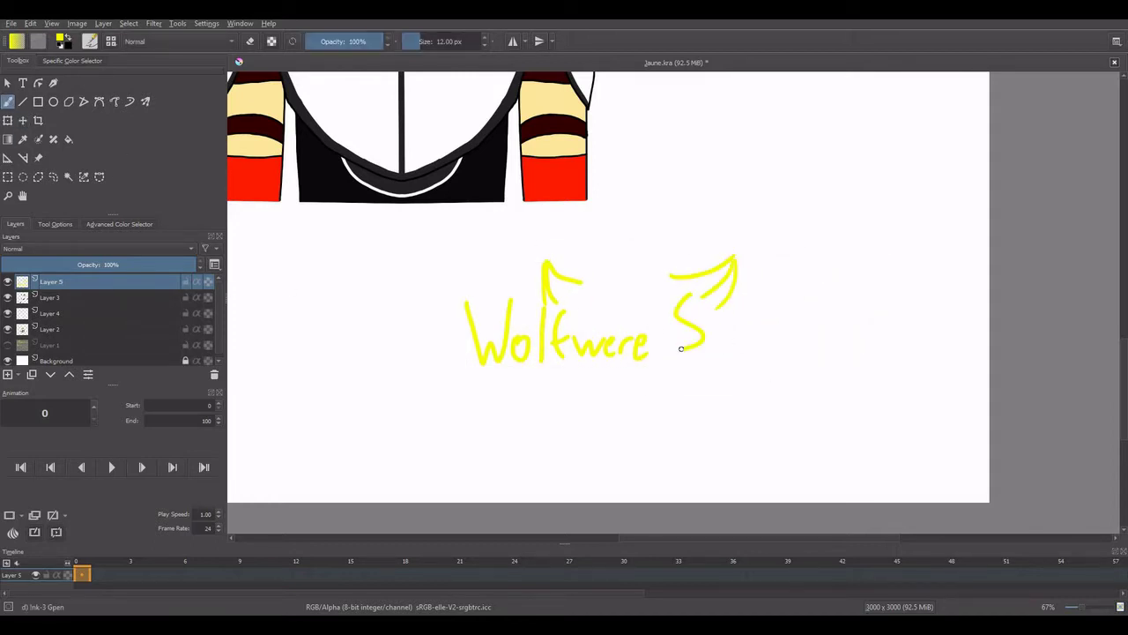
{"action": "left_click_drag", "start_coordinate": [725, 301], "coordinate": [721, 351]}
{"action": "left_click_drag", "start_coordinate": [708, 332], "coordinate": [734, 330]}
{"action": "left_click_drag", "start_coordinate": [737, 317], "coordinate": [793, 351]}
{"action": "left_click_drag", "start_coordinate": [804, 318], "coordinate": [837, 343]}
Step: Undo a trial stroke, draw a bushy wolf tail hanging below "Wolfwere", and move the signature toward the canvas's right edge
{"action": "left_click_drag", "start_coordinate": [615, 371], "coordinate": [578, 429]}
{"action": "key", "text": "ctrl+z"}
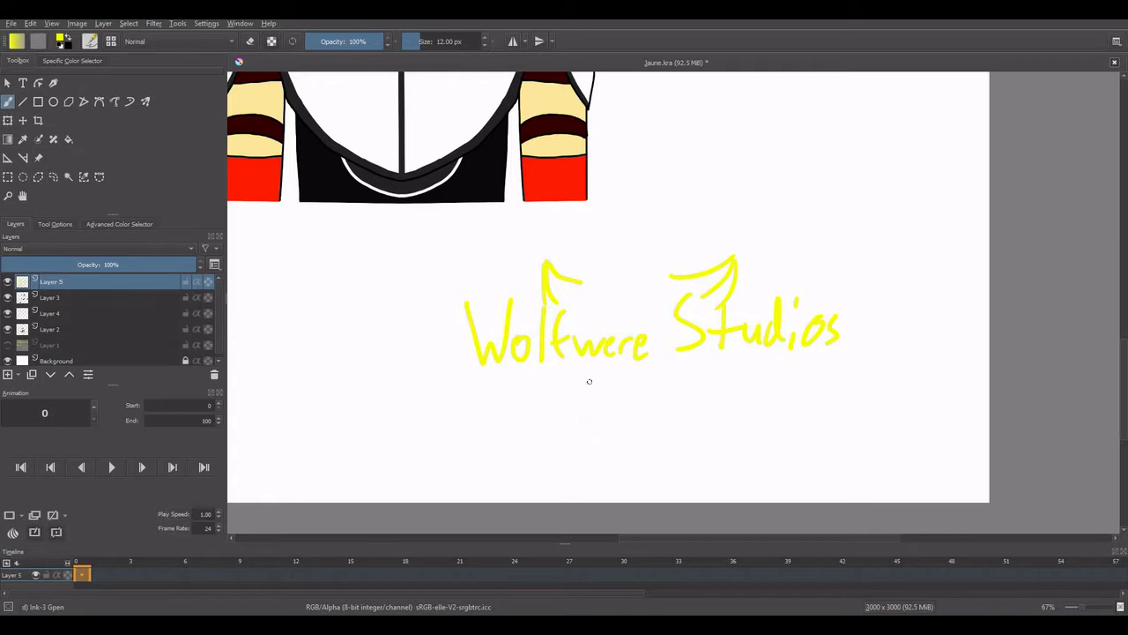
{"action": "mouse_move", "coordinate": [558, 369]}
{"action": "left_mouse_down"}
{"action": "mouse_move", "coordinate": [604, 450]}
{"action": "mouse_move", "coordinate": [628, 460]}
{"action": "left_mouse_up"}
{"action": "mouse_move", "coordinate": [585, 365]}
{"action": "left_mouse_down"}
{"action": "mouse_move", "coordinate": [644, 428]}
{"action": "mouse_move", "coordinate": [650, 458]}
{"action": "left_mouse_up"}
{"action": "left_click", "coordinate": [23, 121]}
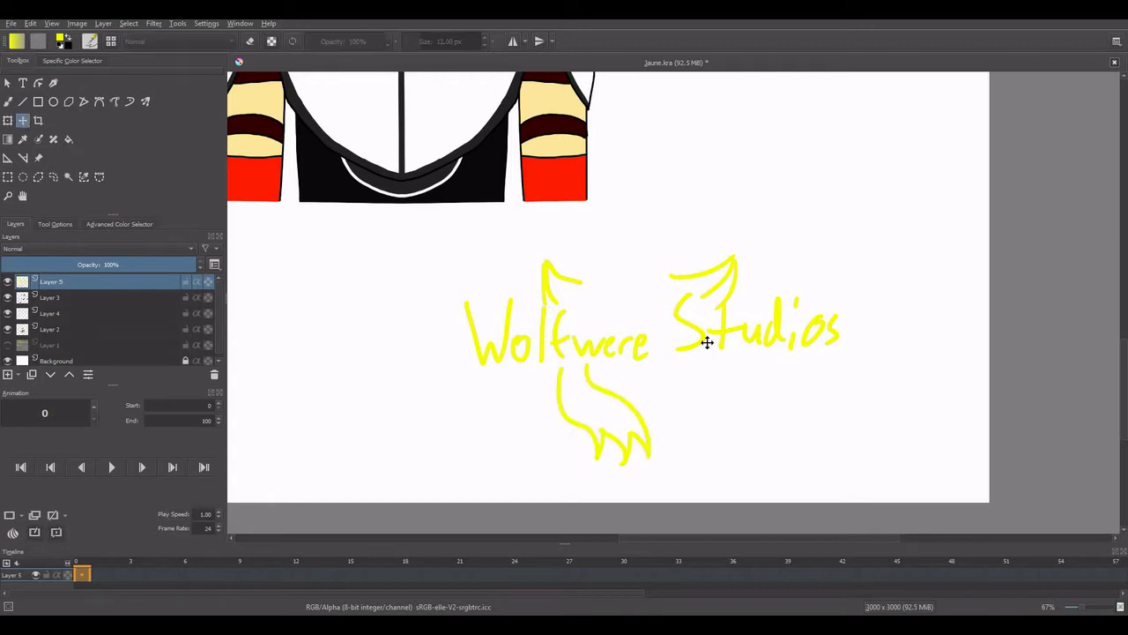
{"action": "left_click_drag", "start_coordinate": [705, 343], "coordinate": [844, 327]}
Step: Hand-letter "RWBY" beneath "Studios" in 12 px yellow, undoing and redrawing the faulty letter strokes
{"action": "left_click", "coordinate": [8, 101]}
{"action": "left_click_drag", "start_coordinate": [799, 357], "coordinate": [787, 377]}
{"action": "left_click_drag", "start_coordinate": [783, 357], "coordinate": [811, 355]}
{"action": "left_click_drag", "start_coordinate": [808, 365], "coordinate": [819, 379]}
{"action": "mouse_move", "coordinate": [823, 366]}
{"action": "left_mouse_down"}
{"action": "mouse_move", "coordinate": [832, 377]}
{"action": "mouse_move", "coordinate": [788, 382]}
{"action": "mouse_move", "coordinate": [807, 378]}
{"action": "left_mouse_up"}
{"action": "key", "text": "ctrl+z"}
{"action": "key", "text": "ctrl+z"}
{"action": "key", "text": "ctrl+z"}
{"action": "key", "text": "ctrl+z"}
{"action": "left_click_drag", "start_coordinate": [813, 354], "coordinate": [836, 354]}
{"action": "mouse_move", "coordinate": [844, 351]}
{"action": "left_mouse_down"}
{"action": "mouse_move", "coordinate": [844, 375]}
{"action": "mouse_move", "coordinate": [870, 381]}
{"action": "left_mouse_up"}
Step: Hand-letter "Jaune Arc" in yellow on the line below "RWBY"
{"action": "left_click_drag", "start_coordinate": [815, 395], "coordinate": [804, 416]}
{"action": "mouse_move", "coordinate": [918, 409]}
{"action": "left_mouse_down"}
{"action": "mouse_move", "coordinate": [933, 398]}
{"action": "mouse_move", "coordinate": [947, 413]}
{"action": "left_mouse_up"}
{"action": "left_click_drag", "start_coordinate": [964, 398], "coordinate": [953, 415]}
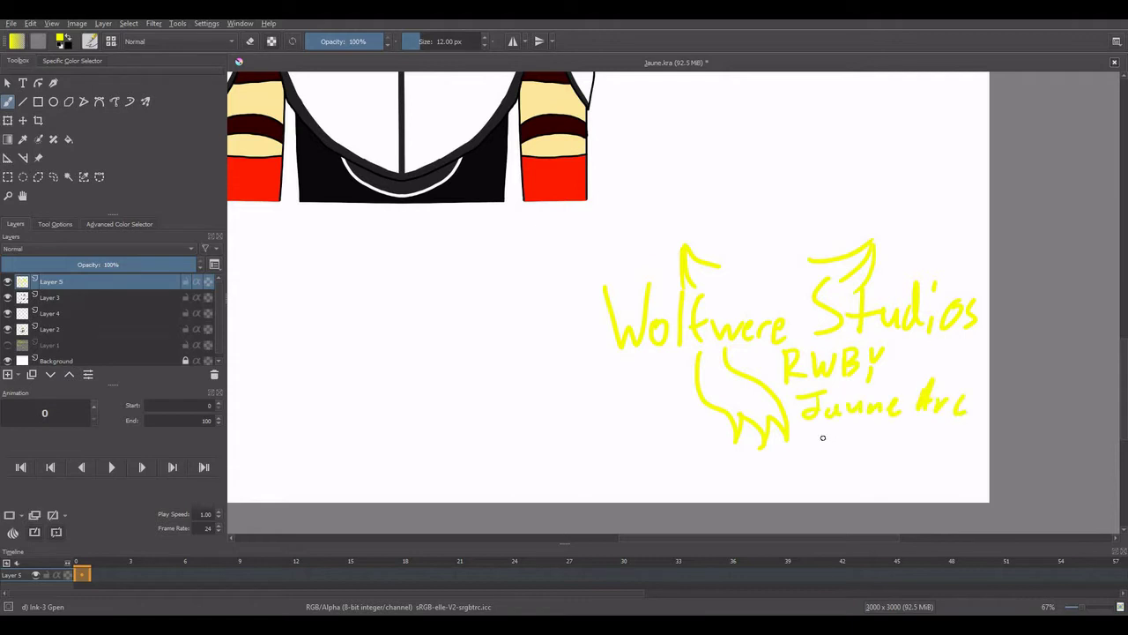
Step: Hand-letter the date "Sept.15, 2019" on the last line of the signature
{"action": "left_click_drag", "start_coordinate": [809, 435], "coordinate": [793, 462]}
{"action": "left_click_drag", "start_coordinate": [813, 455], "coordinate": [827, 454]}
{"action": "left_click_drag", "start_coordinate": [836, 448], "coordinate": [843, 472]}
{"action": "mouse_move", "coordinate": [864, 431]}
{"action": "left_mouse_down"}
{"action": "mouse_move", "coordinate": [869, 458]}
{"action": "mouse_move", "coordinate": [902, 460]}
{"action": "left_mouse_up"}
{"action": "mouse_move", "coordinate": [925, 430]}
{"action": "left_mouse_down"}
{"action": "mouse_move", "coordinate": [917, 459]}
{"action": "mouse_move", "coordinate": [947, 457]}
{"action": "left_mouse_up"}
{"action": "left_click_drag", "start_coordinate": [952, 441], "coordinate": [959, 455]}
{"action": "left_click_drag", "start_coordinate": [964, 437], "coordinate": [966, 458]}
{"action": "left_click_drag", "start_coordinate": [980, 435], "coordinate": [978, 467]}
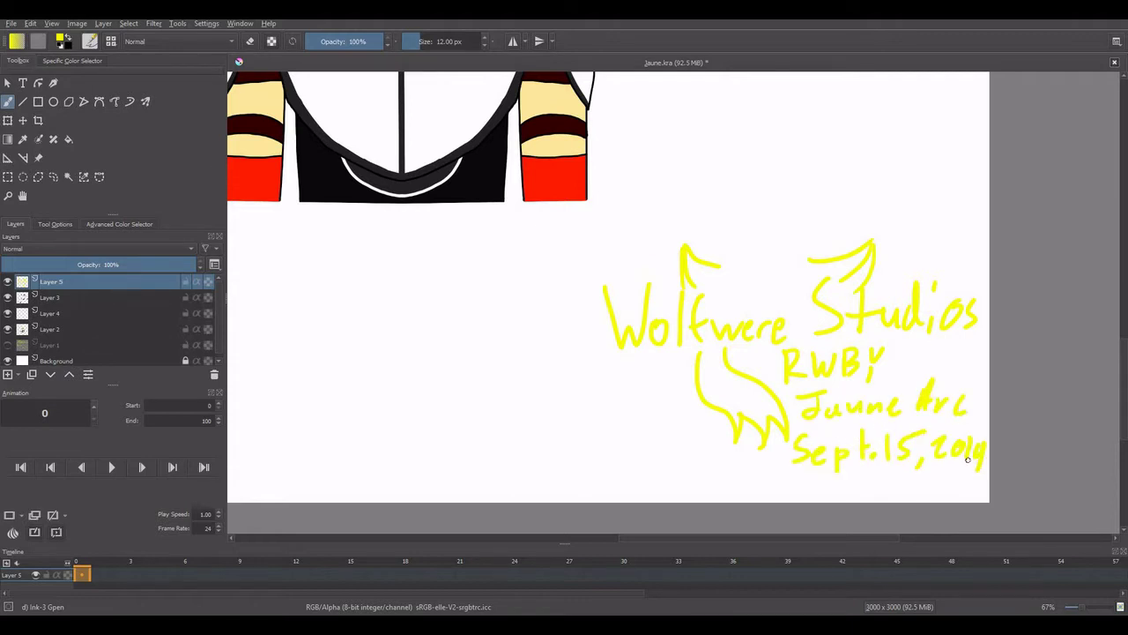
Step: Scale the signature down, position it in the canvas's lower-right corner, and save the drawing
{"action": "key", "text": "t"}
{"action": "mouse_move", "coordinate": [601, 238]}
{"action": "left_mouse_down"}
{"action": "mouse_move", "coordinate": [675, 300]}
{"action": "mouse_move", "coordinate": [757, 333]}
{"action": "left_mouse_up"}
{"action": "left_click_drag", "start_coordinate": [931, 377], "coordinate": [946, 413]}
{"action": "key", "text": "minus"}
{"action": "key", "text": "minus"}
{"action": "key", "text": "minus"}
{"action": "key", "text": "ctrl+s"}
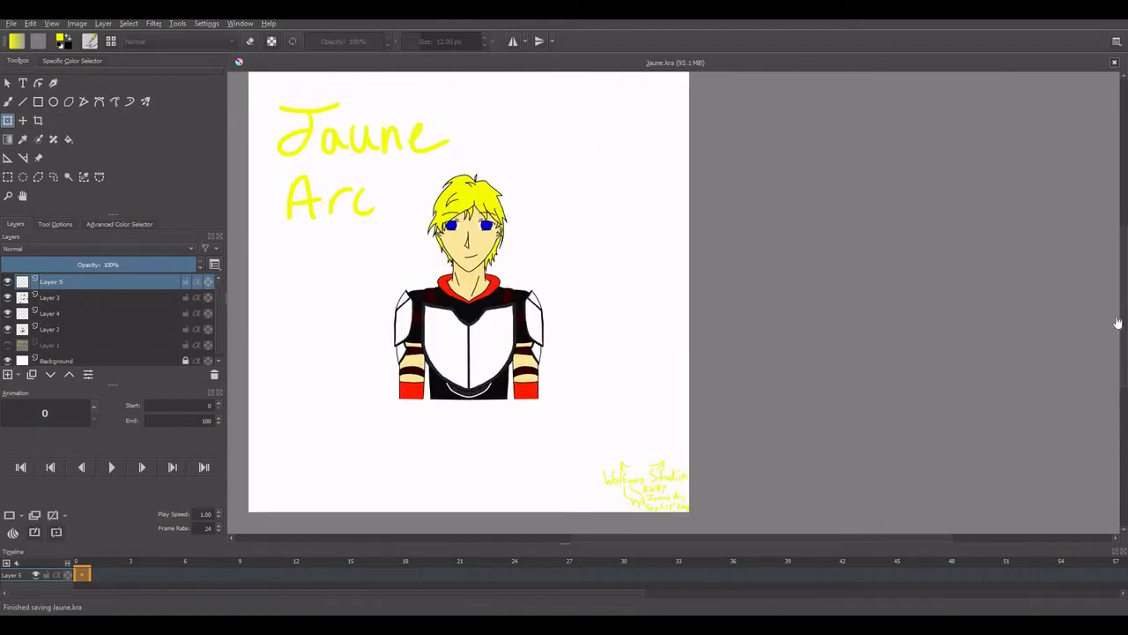